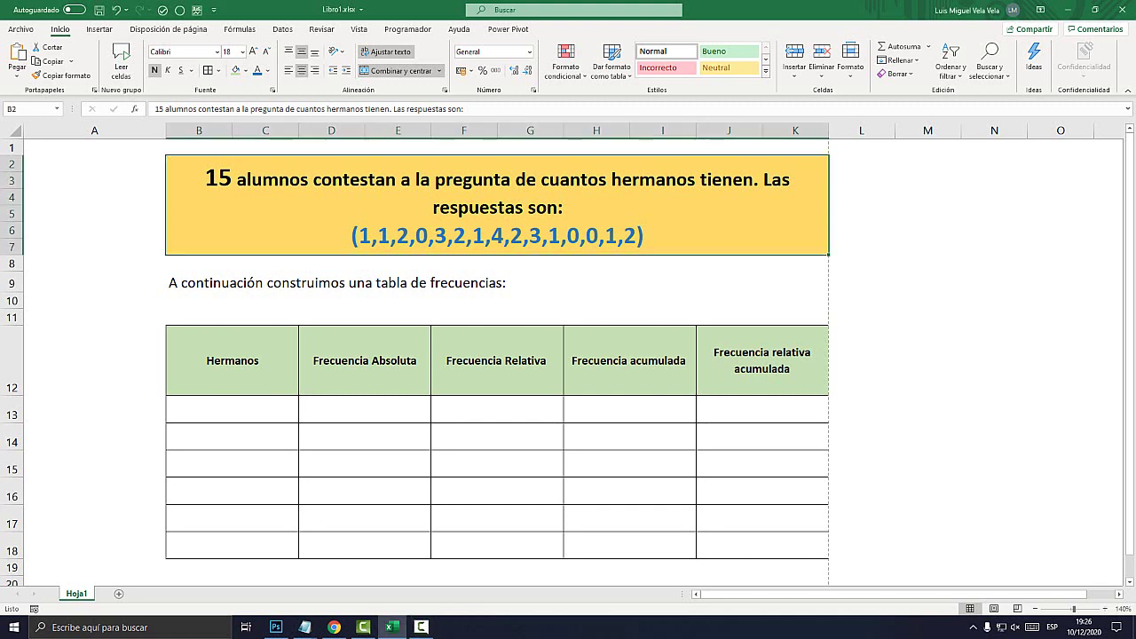
Step: Point out the absolute, relative, cumulative and relative cumulative frequency column headers
{"action": "left_click", "coordinate": [364, 360]}
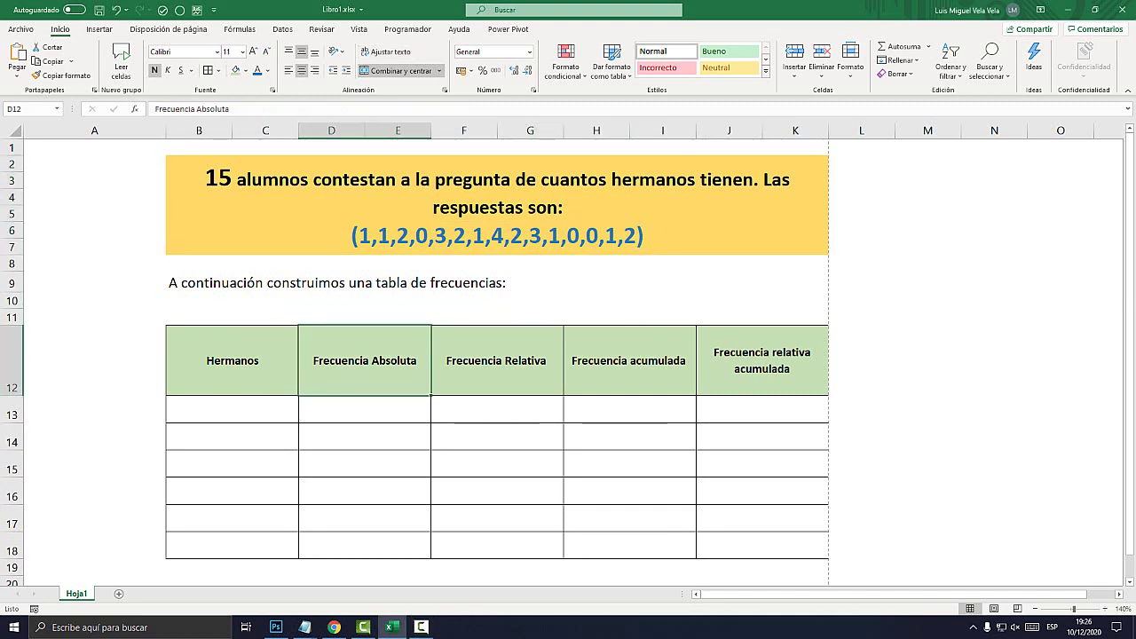
{"action": "left_click", "coordinate": [497, 360]}
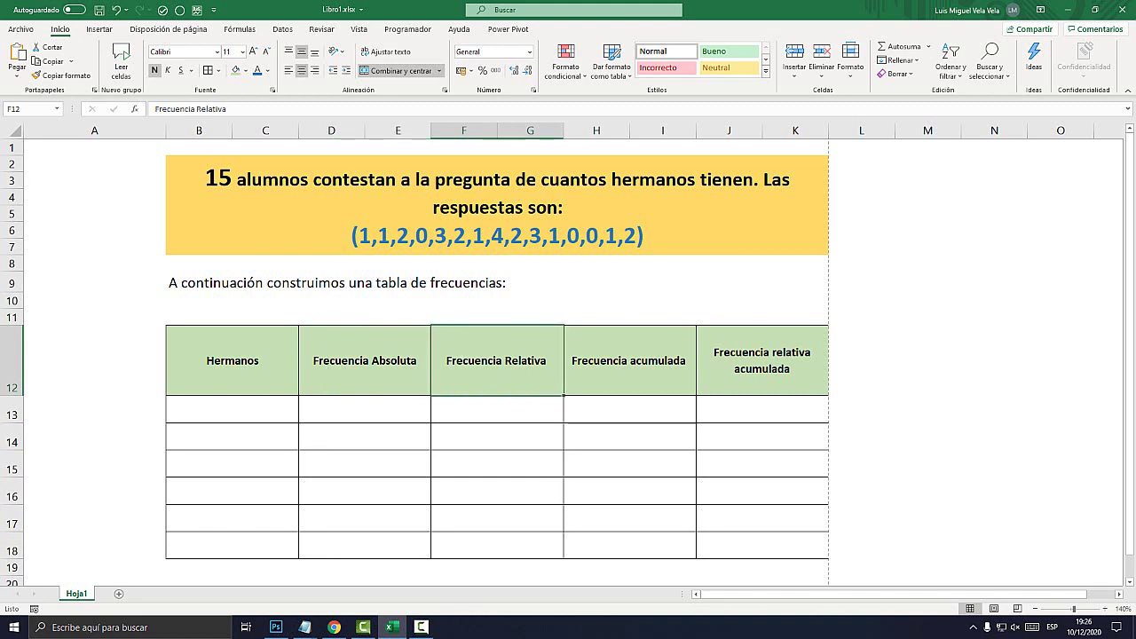
{"action": "left_click", "coordinate": [630, 361]}
{"action": "left_click", "coordinate": [762, 360]}
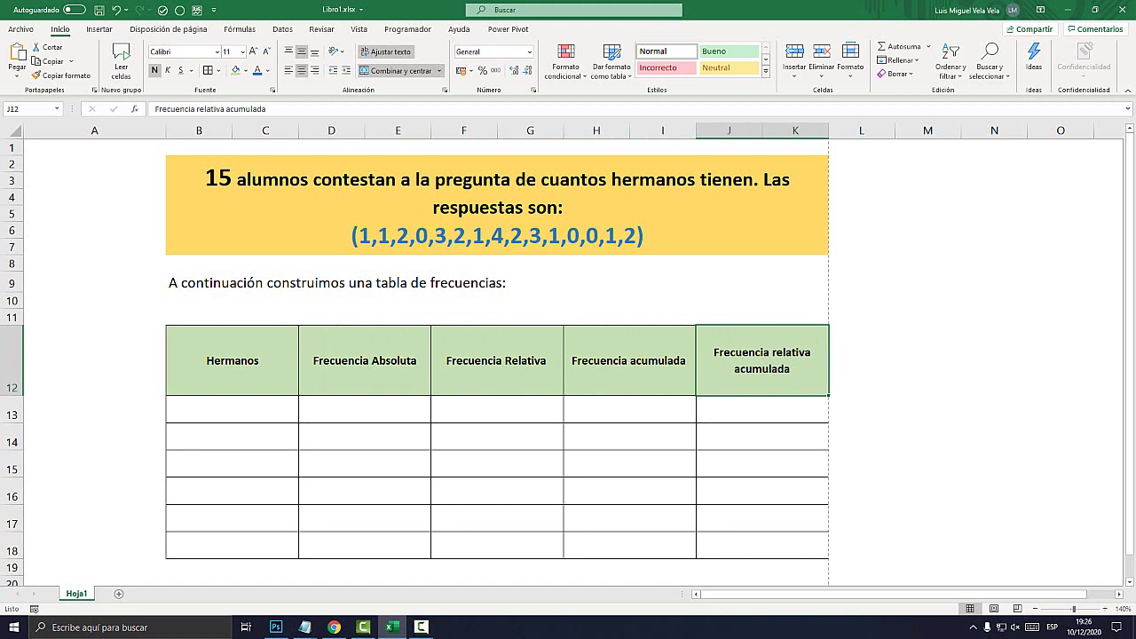
Step: Repeatedly select and deselect the problem and table area B2:K18
{"action": "left_click_drag", "start_coordinate": [498, 204], "coordinate": [763, 546]}
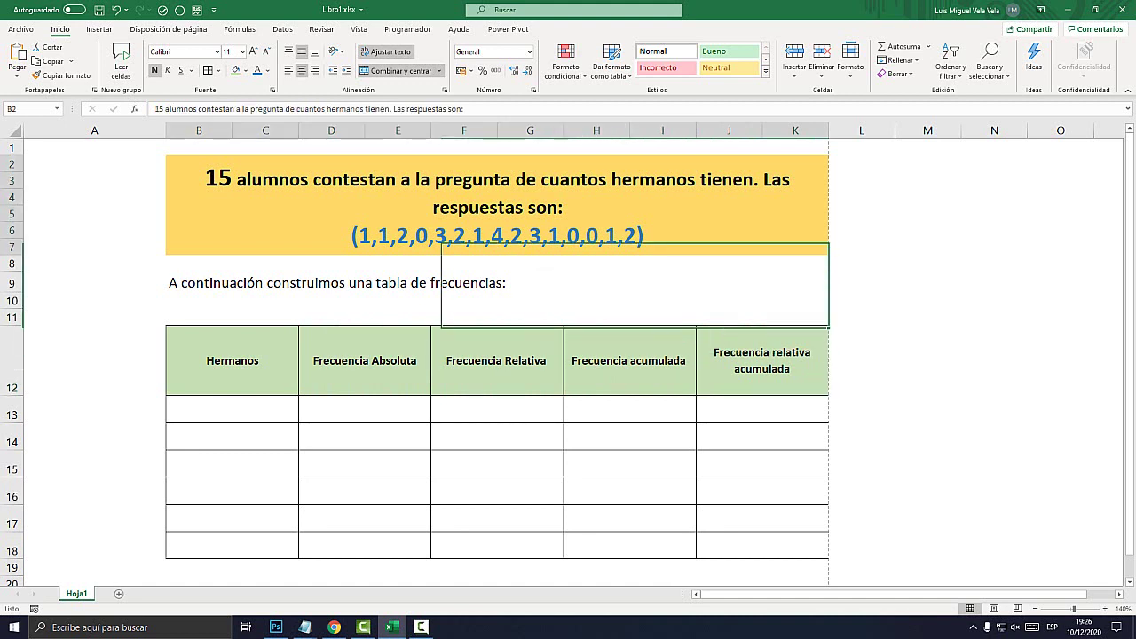
{"action": "left_click", "coordinate": [928, 369]}
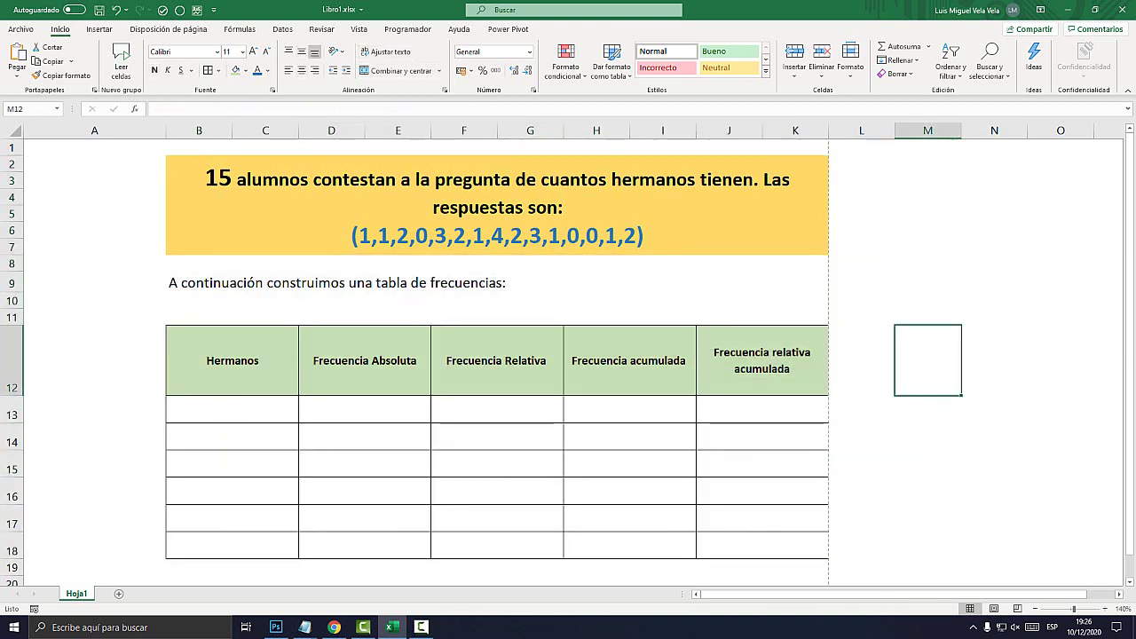
{"action": "left_click_drag", "start_coordinate": [497, 205], "coordinate": [799, 546]}
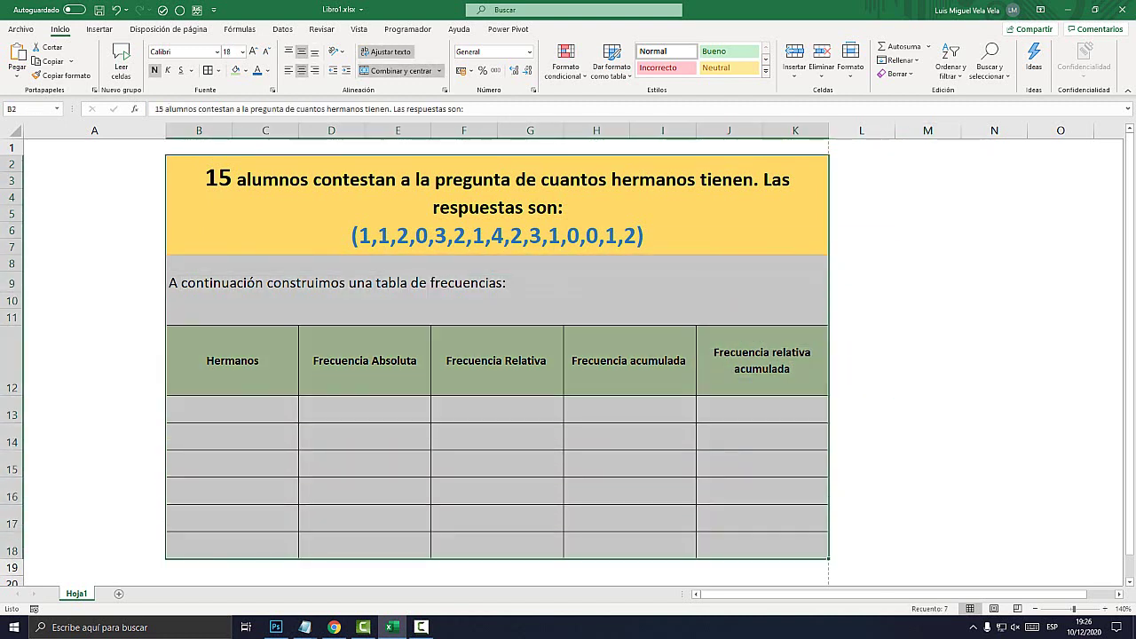
{"action": "left_click", "coordinate": [928, 359]}
{"action": "left_click_drag", "start_coordinate": [498, 205], "coordinate": [763, 546]}
{"action": "left_click_drag", "start_coordinate": [364, 293], "coordinate": [755, 489]}
{"action": "left_click", "coordinate": [631, 409]}
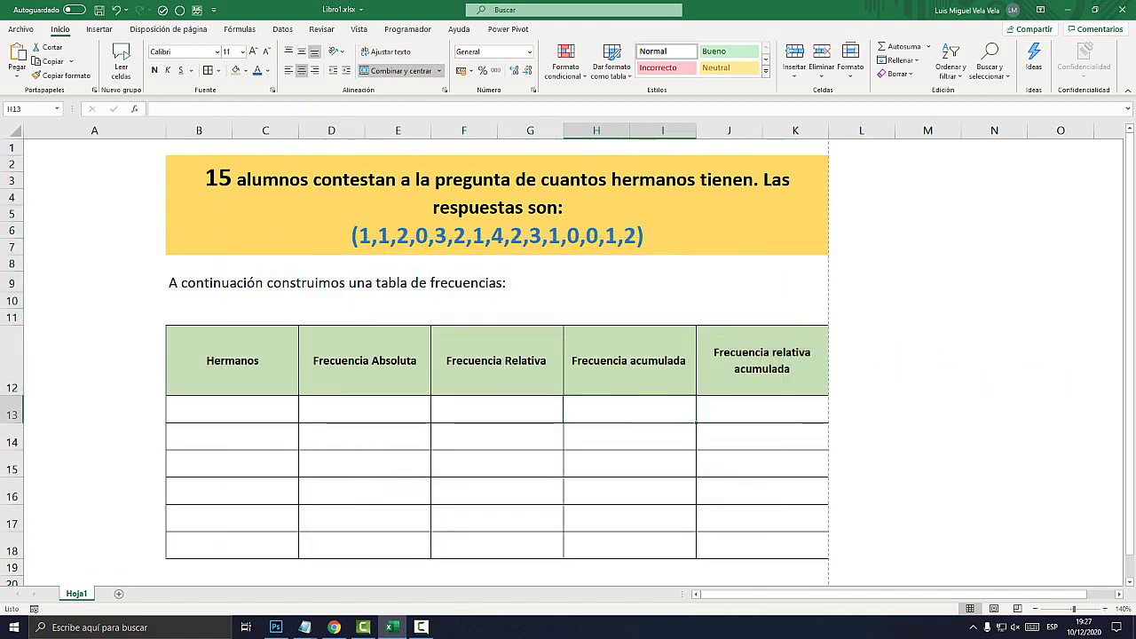
{"action": "left_click_drag", "start_coordinate": [178, 160], "coordinate": [799, 546]}
{"action": "left_click", "coordinate": [861, 359]}
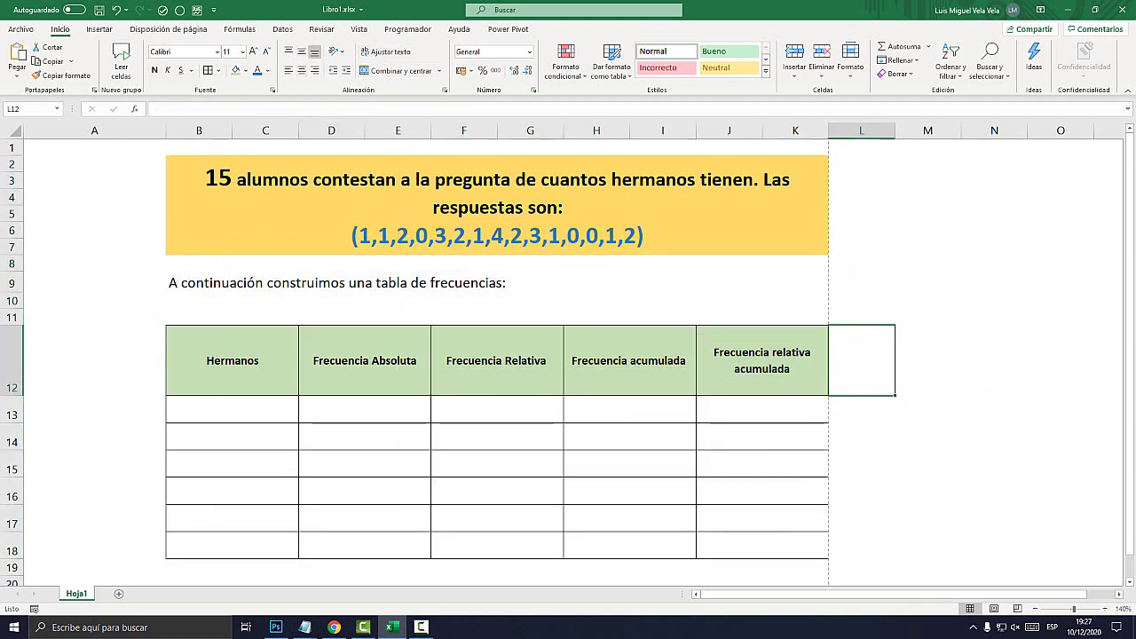
{"action": "left_click", "coordinate": [995, 263]}
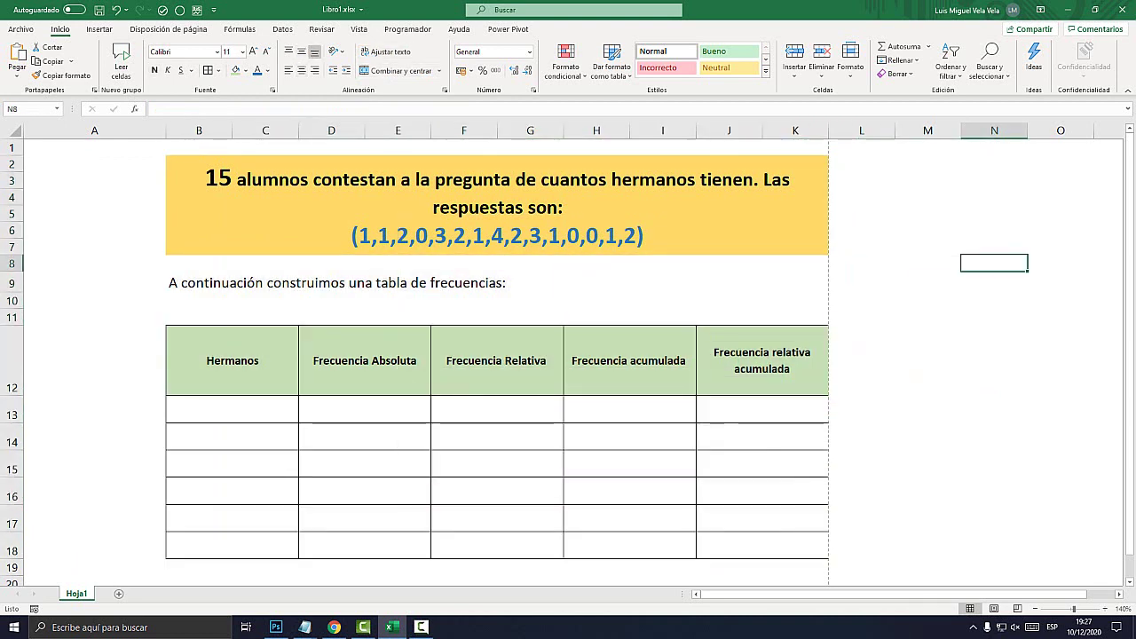
Step: Review the problem statement, highlighting the 15 students and the first answer values
{"action": "double_click", "coordinate": [240, 179]}
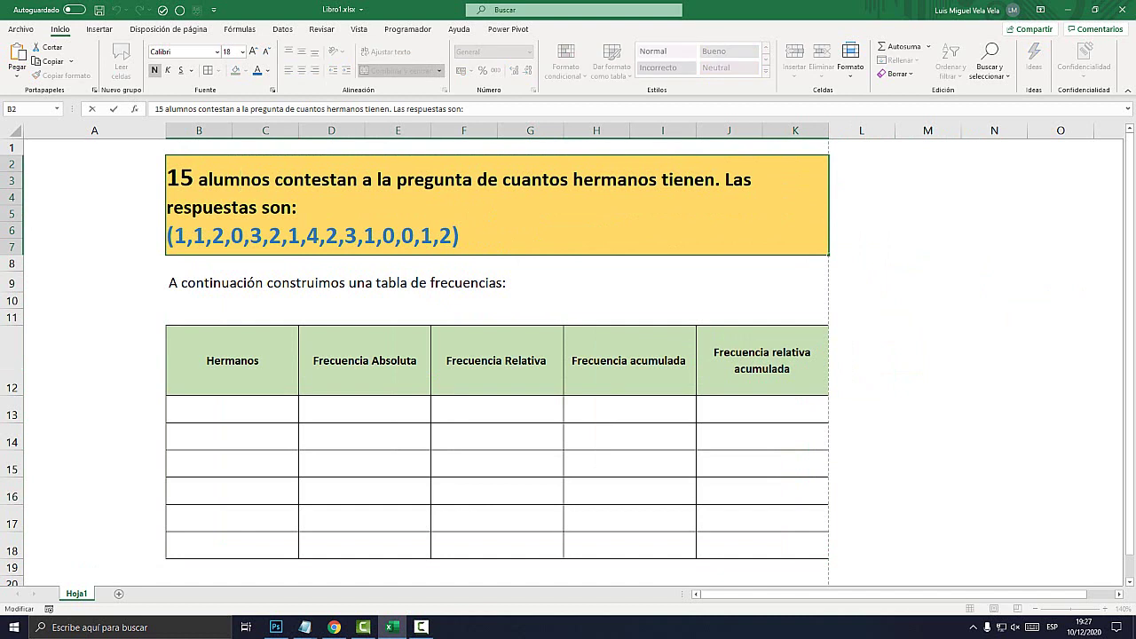
{"action": "left_click_drag", "start_coordinate": [167, 178], "coordinate": [263, 179]}
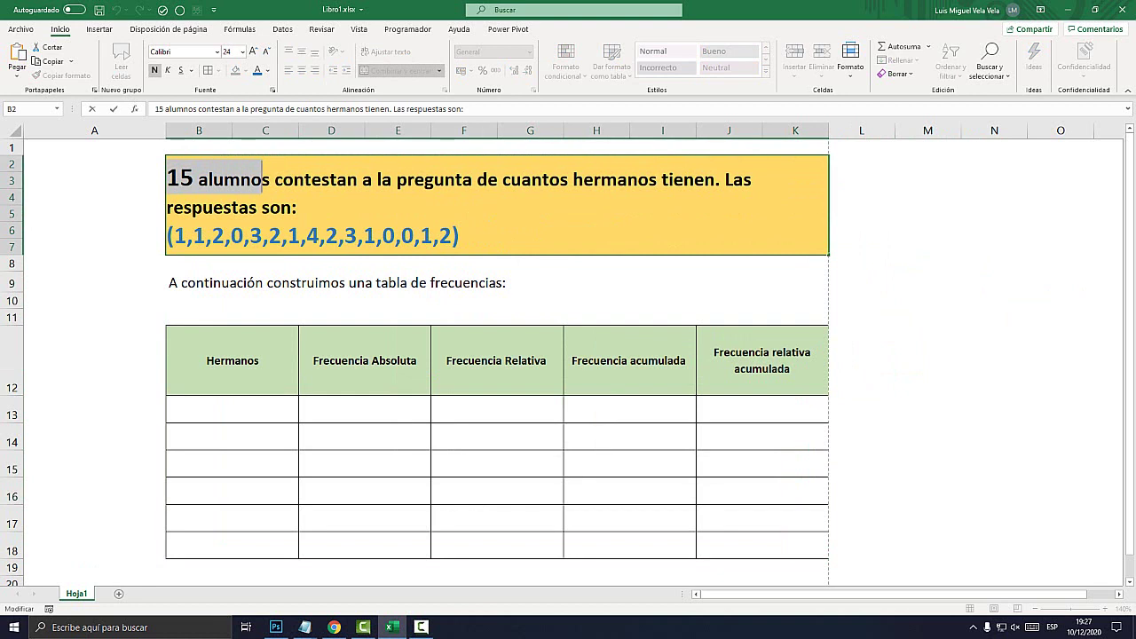
{"action": "mouse_move", "coordinate": [296, 207]}
{"action": "left_mouse_down"}
{"action": "mouse_move", "coordinate": [169, 207]}
{"action": "mouse_move", "coordinate": [187, 236]}
{"action": "left_mouse_up"}
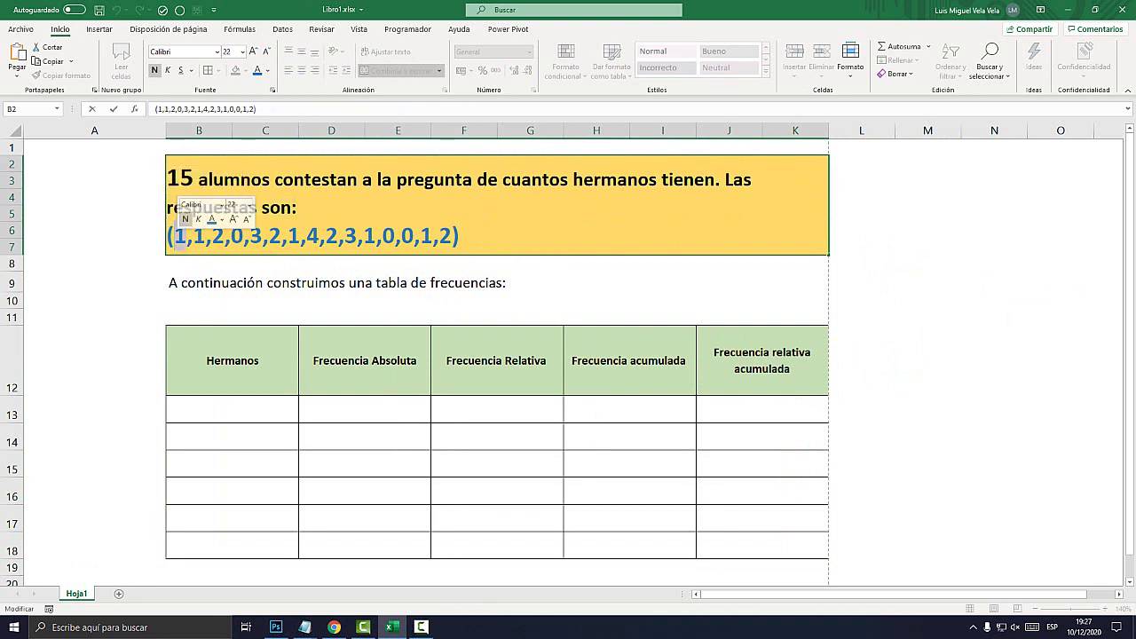
{"action": "left_click", "coordinate": [186, 236]}
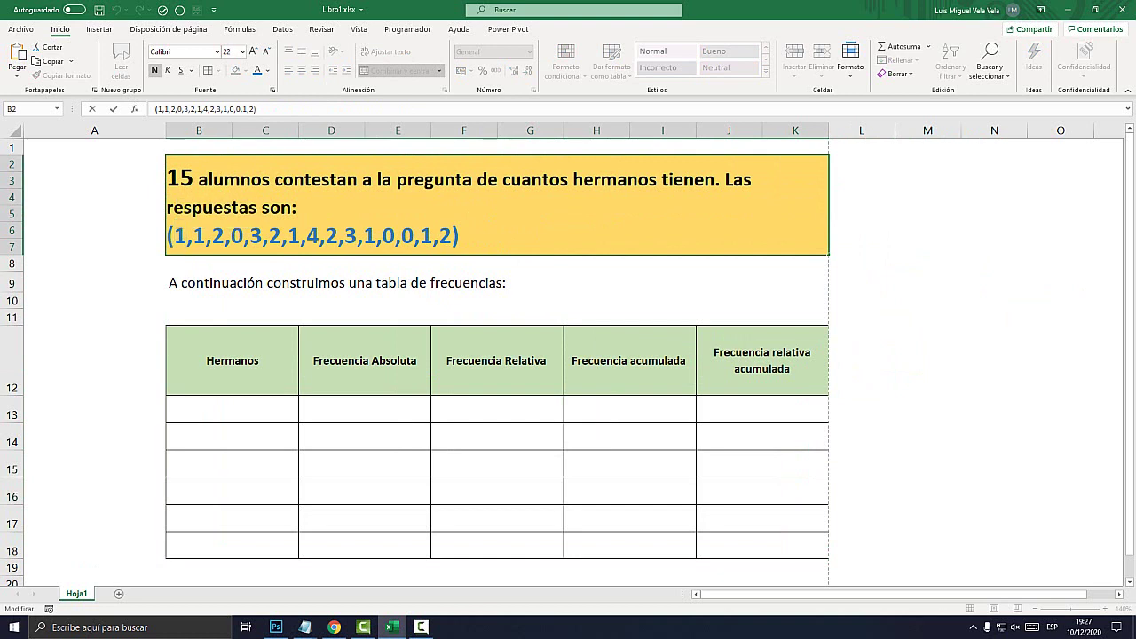
{"action": "left_click_drag", "start_coordinate": [192, 236], "coordinate": [225, 236]}
{"action": "left_click_drag", "start_coordinate": [230, 236], "coordinate": [243, 236]}
{"action": "left_click_drag", "start_coordinate": [174, 236], "coordinate": [453, 236]}
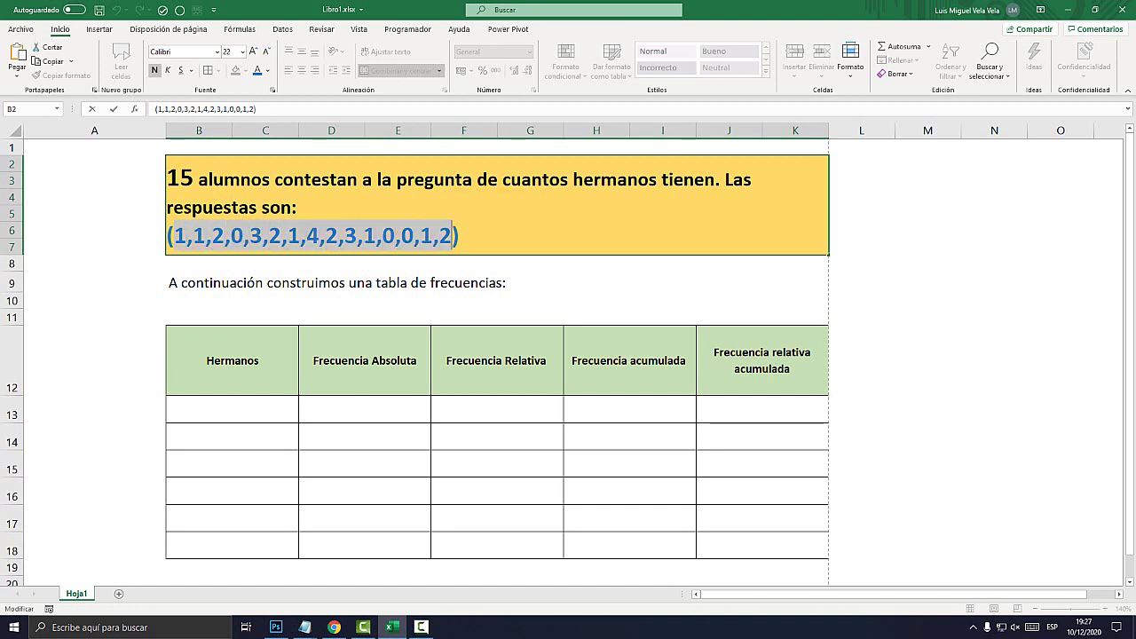
{"action": "key", "text": "Escape"}
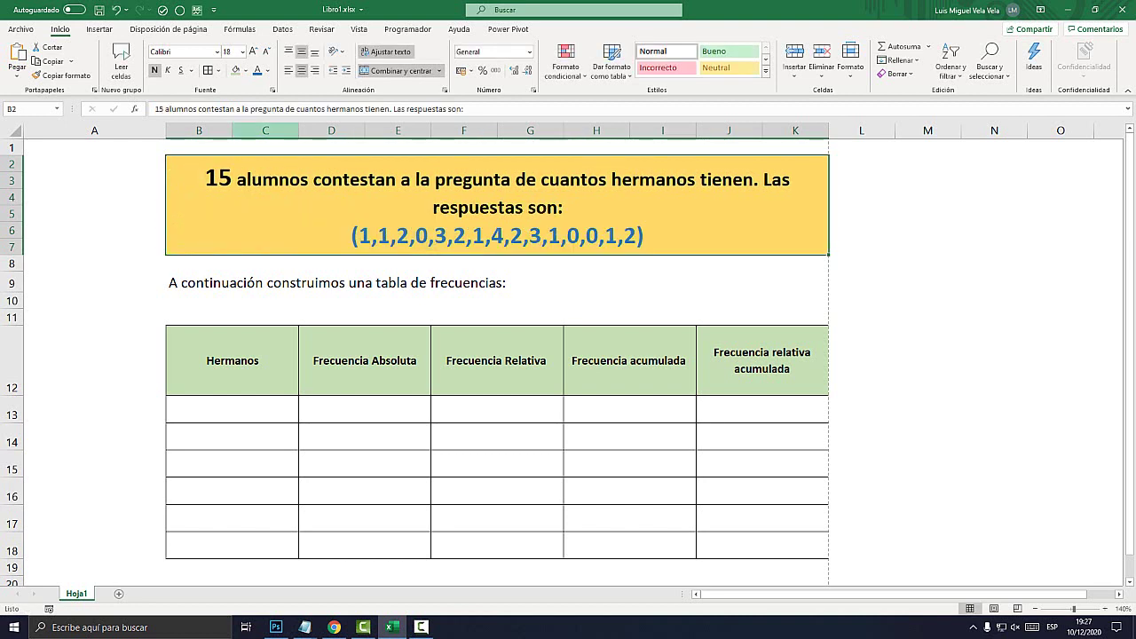
Step: Step through the Hermanos cells and recheck the first answers, including the 0, in the statement
{"action": "left_click", "coordinate": [232, 410]}
{"action": "key", "text": "Down"}
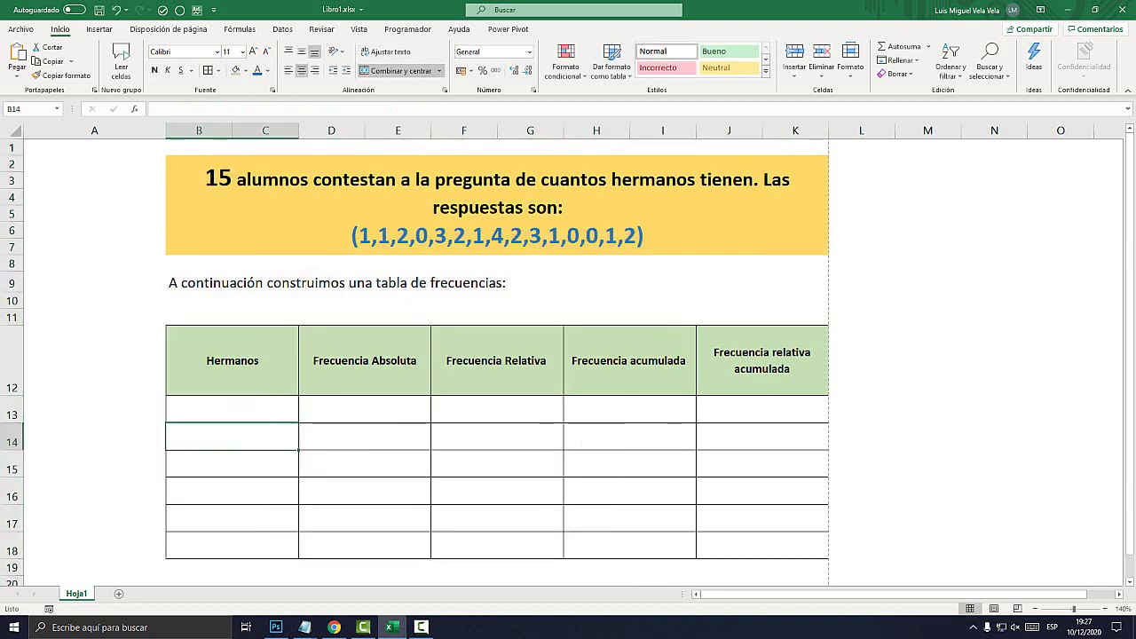
{"action": "key", "text": "Down"}
{"action": "key", "text": "Down"}
{"action": "key", "text": "Down"}
{"action": "key", "text": "Up"}
{"action": "key", "text": "Up"}
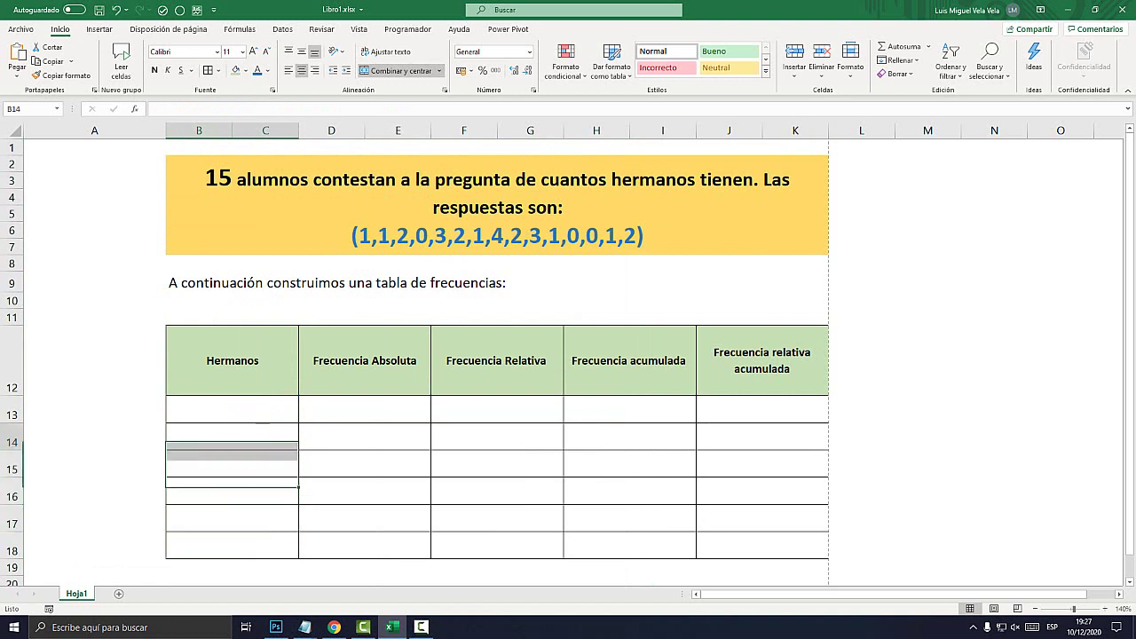
{"action": "key", "text": "Up"}
{"action": "key", "text": "Up"}
{"action": "key", "text": "Up"}
{"action": "key", "text": "Up"}
{"action": "key", "text": "Up"}
{"action": "key", "text": "Up"}
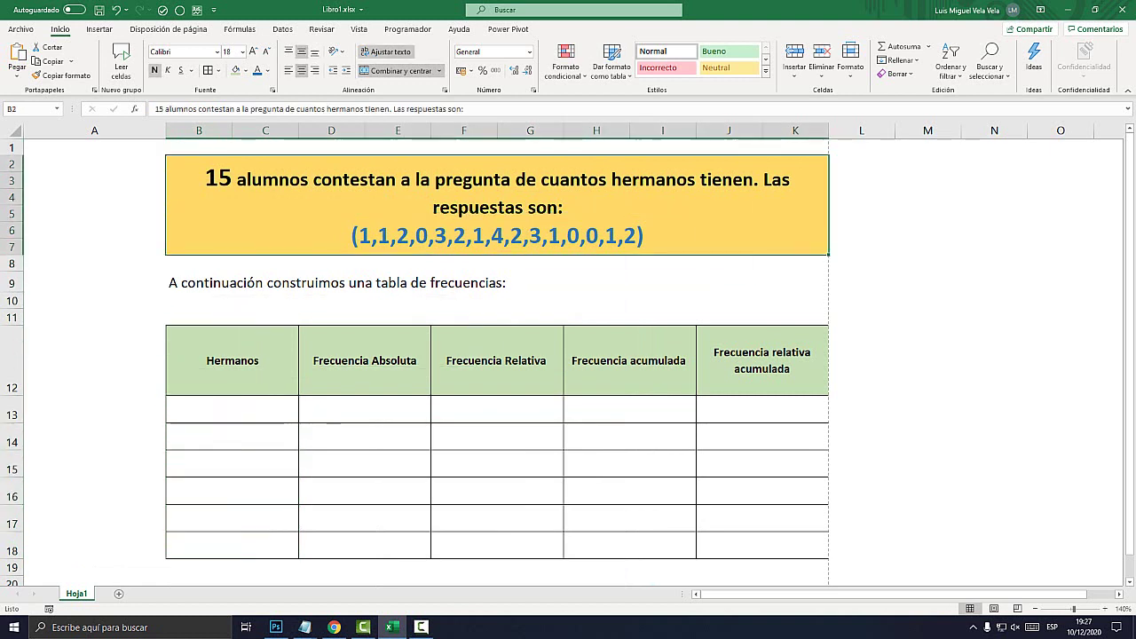
{"action": "key", "text": "F2"}
{"action": "key", "text": "Left"}
{"action": "key", "text": "Left"}
{"action": "key", "text": "Left"}
{"action": "left_click_drag", "start_coordinate": [174, 235], "coordinate": [187, 235]}
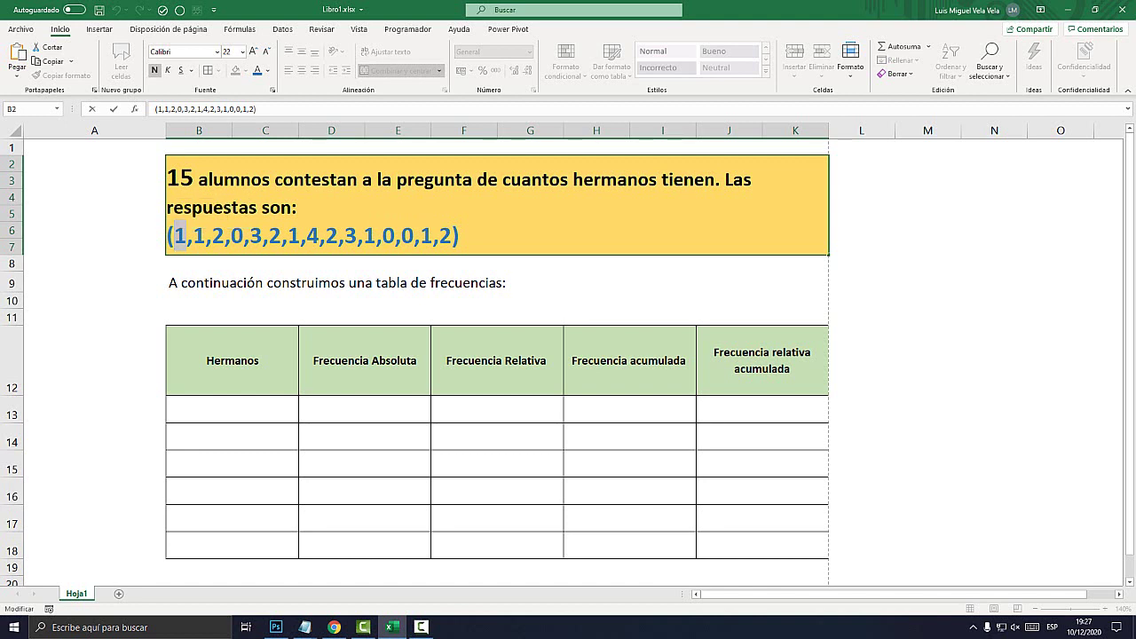
{"action": "left_click_drag", "start_coordinate": [231, 235], "coordinate": [243, 236]}
Step: Enter 0 in B13 and enlarge the font of the Hermanos cells B13:B18
{"action": "left_click", "coordinate": [231, 409]}
{"action": "type", "text": "0"}
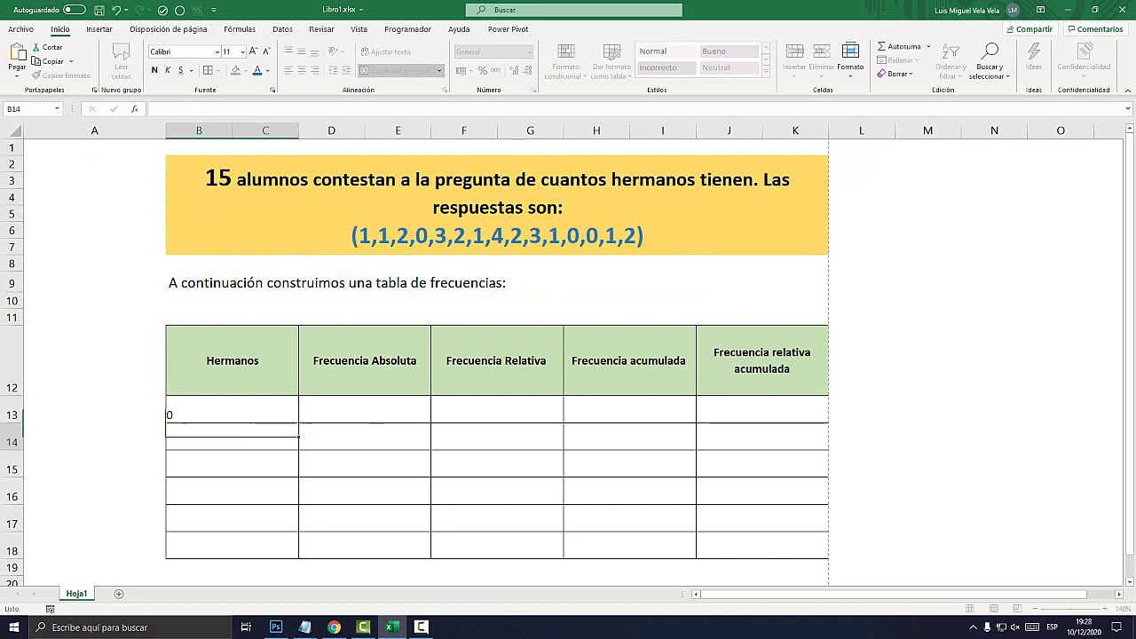
{"action": "key", "text": "Return"}
{"action": "mouse_move", "coordinate": [231, 409]}
{"action": "left_mouse_down"}
{"action": "mouse_move", "coordinate": [232, 546]}
{"action": "mouse_move", "coordinate": [232, 519]}
{"action": "left_mouse_up"}
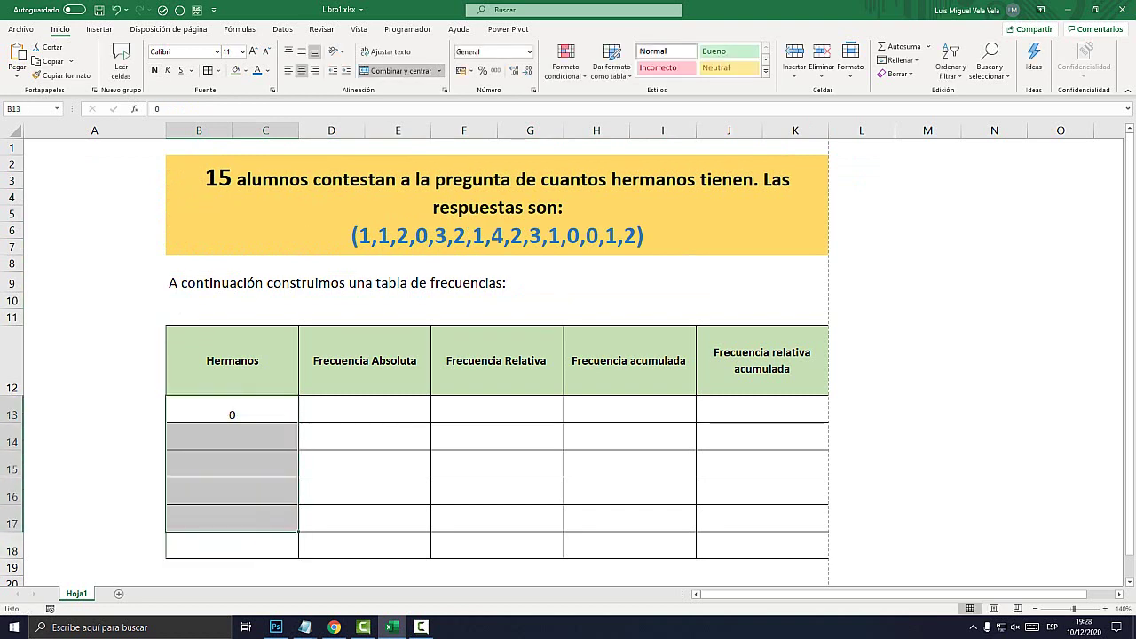
{"action": "left_click", "coordinate": [253, 50]}
{"action": "left_click", "coordinate": [253, 51]}
{"action": "left_click", "coordinate": [253, 51]}
{"action": "left_click", "coordinate": [253, 51]}
Step: Check the problem statement and enter 1 in B14
{"action": "left_click", "coordinate": [497, 191]}
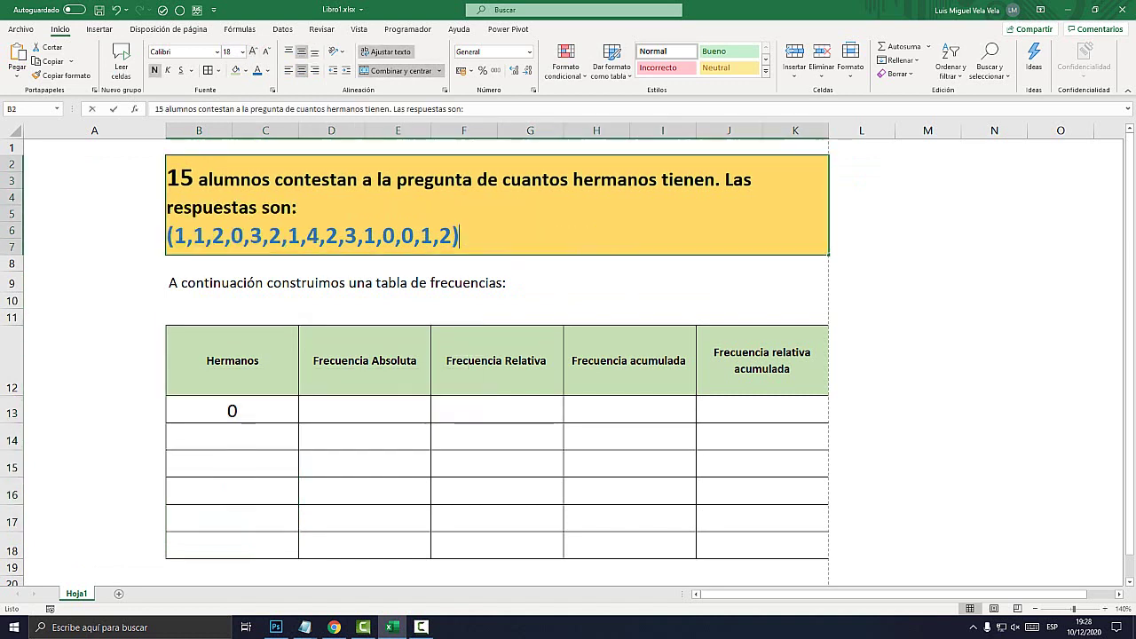
{"action": "left_click", "coordinate": [497, 235]}
{"action": "left_click_drag", "start_coordinate": [498, 191], "coordinate": [497, 236]}
{"action": "left_click", "coordinate": [338, 283]}
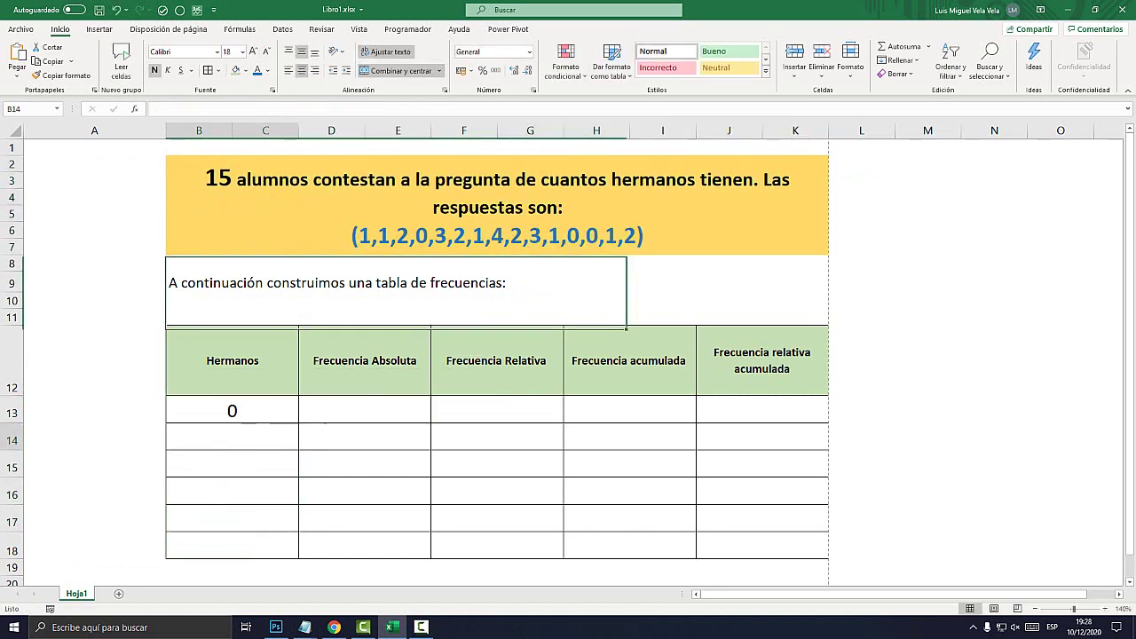
{"action": "left_click", "coordinate": [232, 437]}
{"action": "type", "text": "1"}
{"action": "key", "text": "Return"}
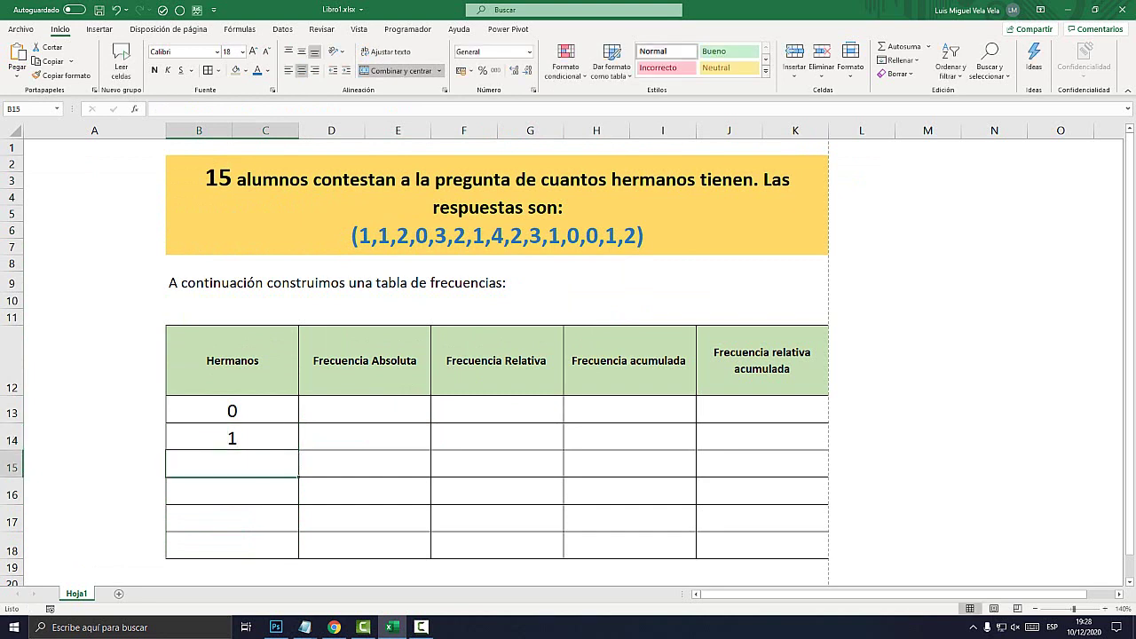
Step: Enter 2 in B15 and 3 in B16, checking the statement's answers
{"action": "type", "text": "2"}
{"action": "double_click", "coordinate": [587, 236]}
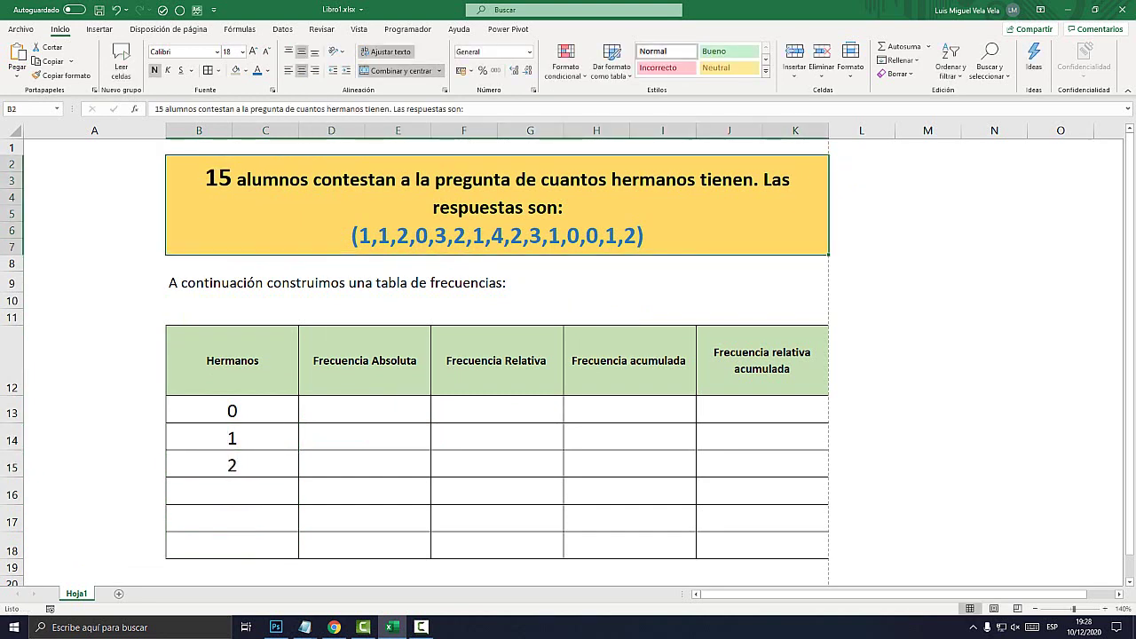
{"action": "key", "text": "Escape"}
{"action": "left_click", "coordinate": [232, 491]}
{"action": "type", "text": "3"}
{"action": "key", "text": "Return"}
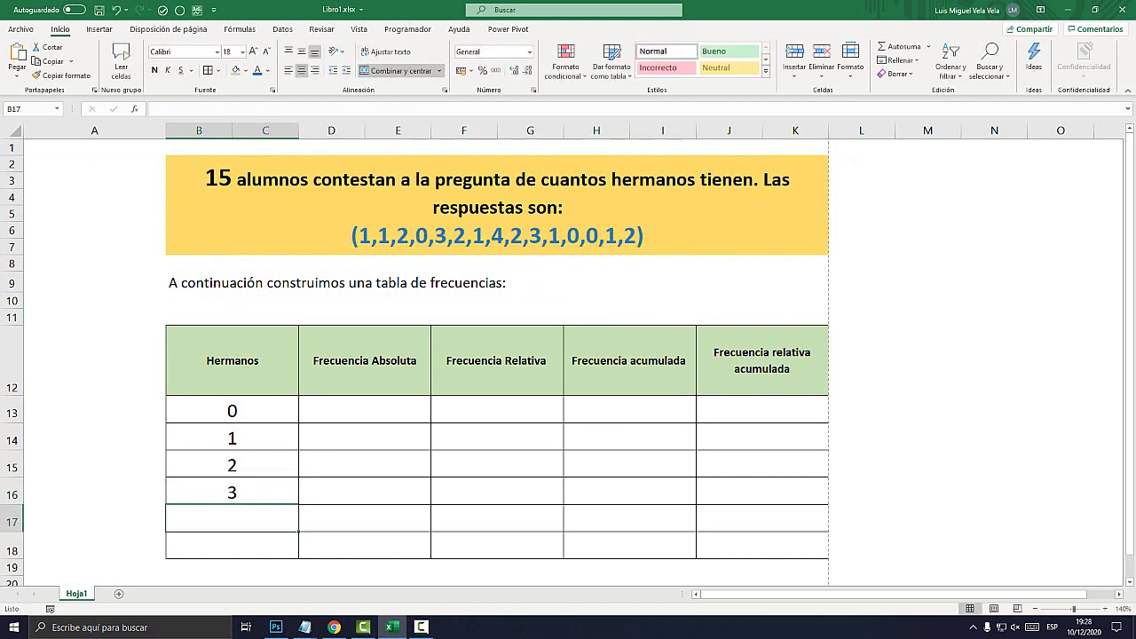
Step: Confirm the answer 4 in the statement, then enter 4 in B17 and 5 in B18
{"action": "left_click", "coordinate": [497, 204]}
{"action": "key", "text": "F2"}
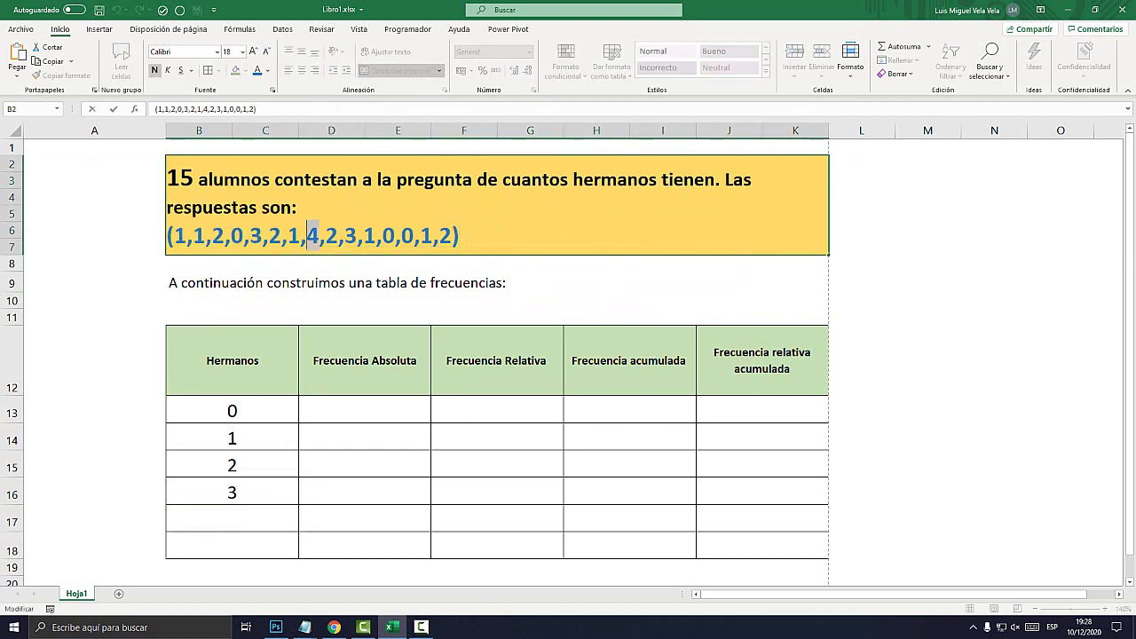
{"action": "double_click", "coordinate": [313, 235]}
{"action": "left_click", "coordinate": [232, 518]}
{"action": "type", "text": "4"}
{"action": "key", "text": "Return"}
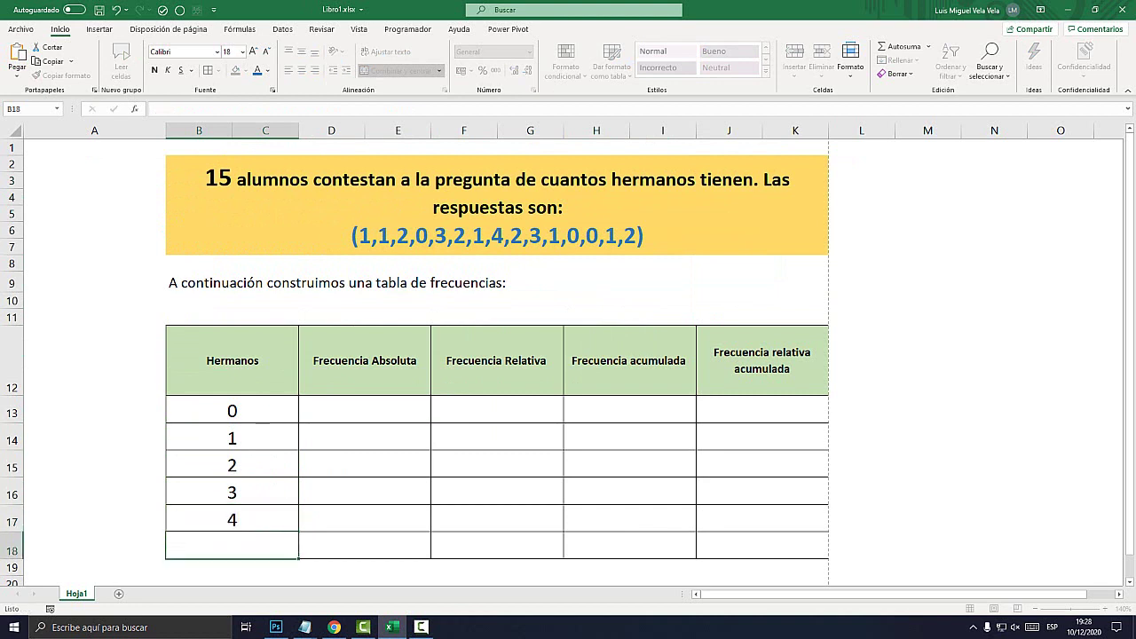
{"action": "type", "text": "5"}
{"action": "key", "text": "Return"}
Step: Review the statement's answers and check each entry in the Hermanos column
{"action": "double_click", "coordinate": [396, 236]}
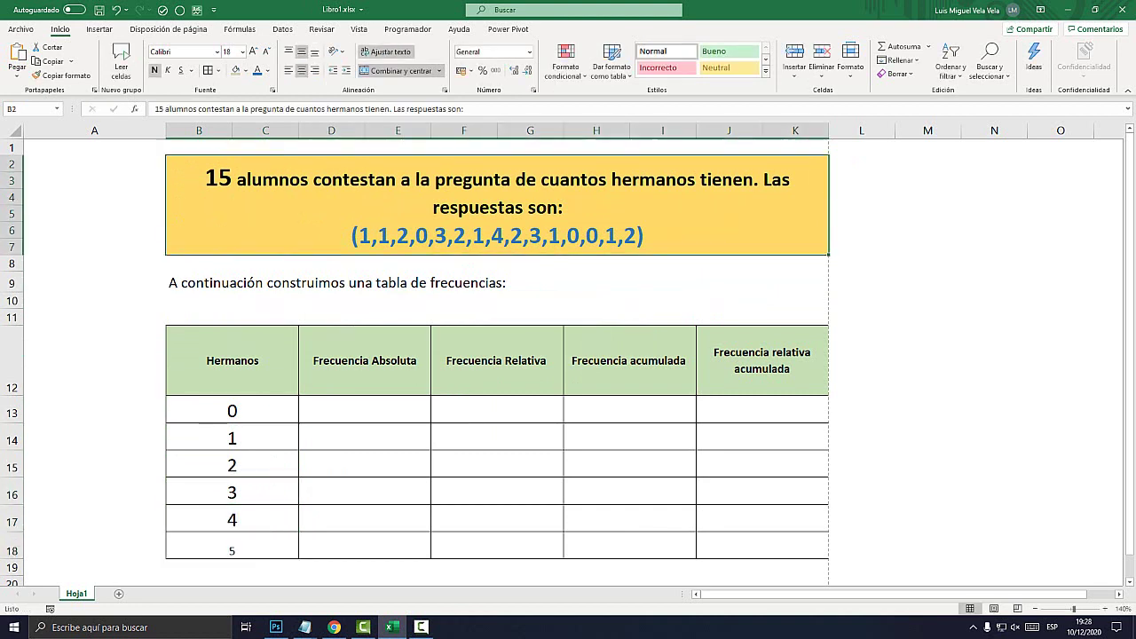
{"action": "left_click_drag", "start_coordinate": [186, 236], "coordinate": [402, 235]}
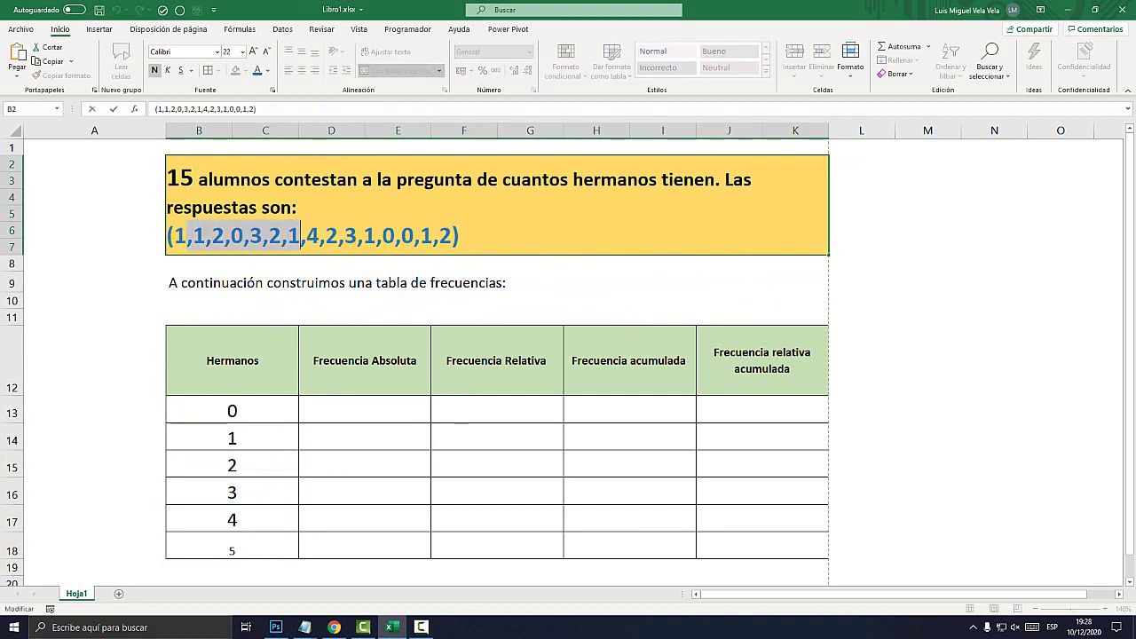
{"action": "key", "text": "Escape"}
{"action": "left_click", "coordinate": [232, 545]}
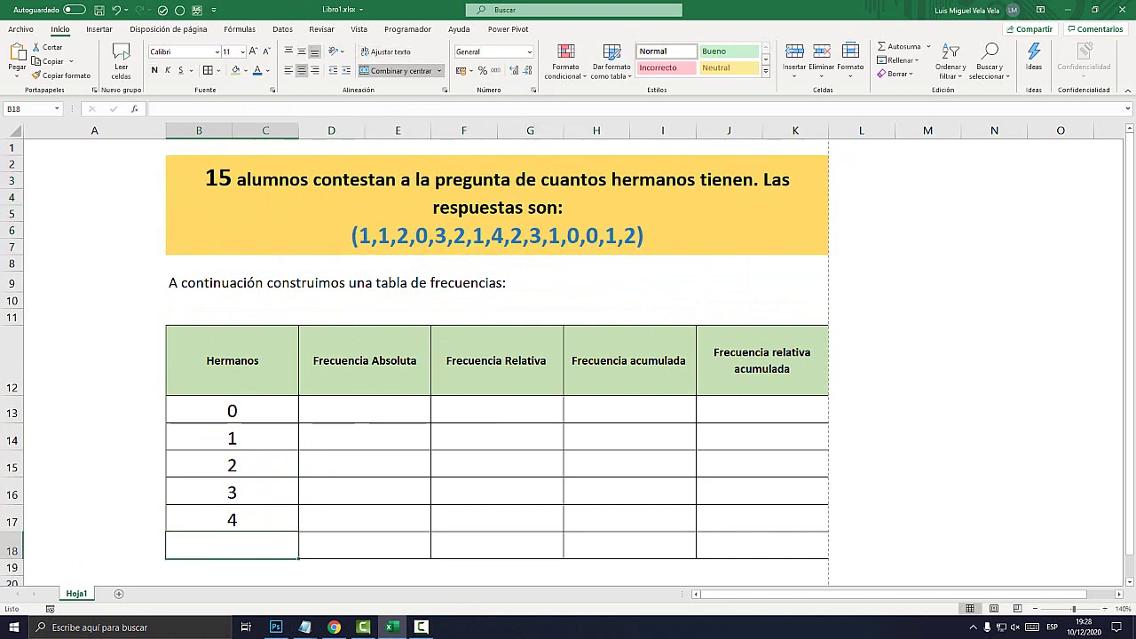
{"action": "left_click", "coordinate": [231, 518]}
{"action": "left_click", "coordinate": [232, 437]}
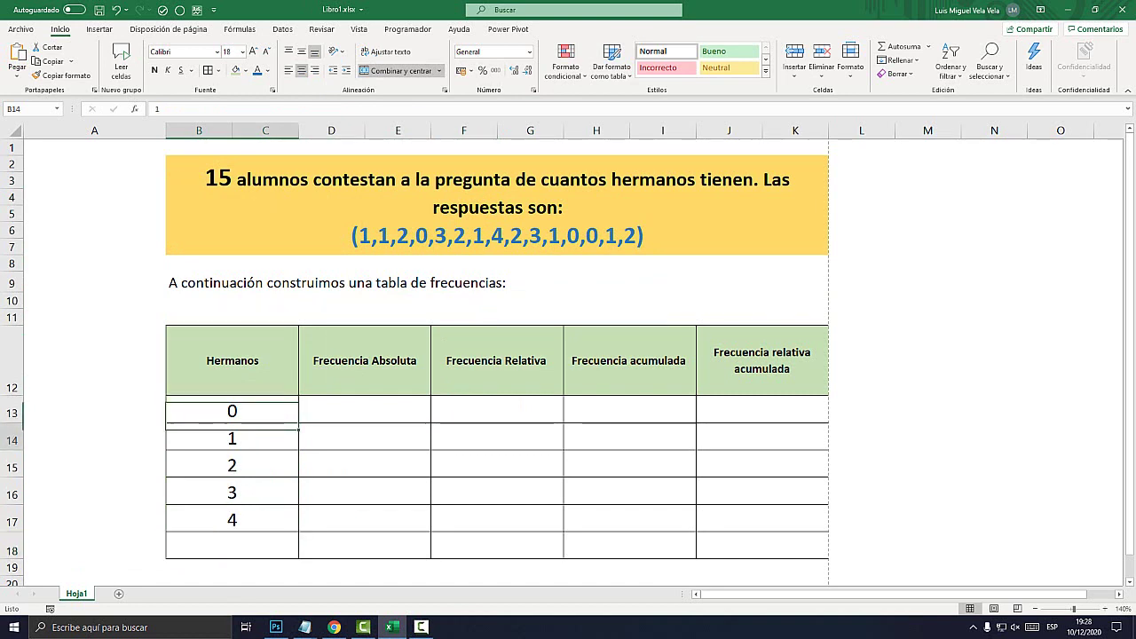
{"action": "left_click", "coordinate": [232, 464]}
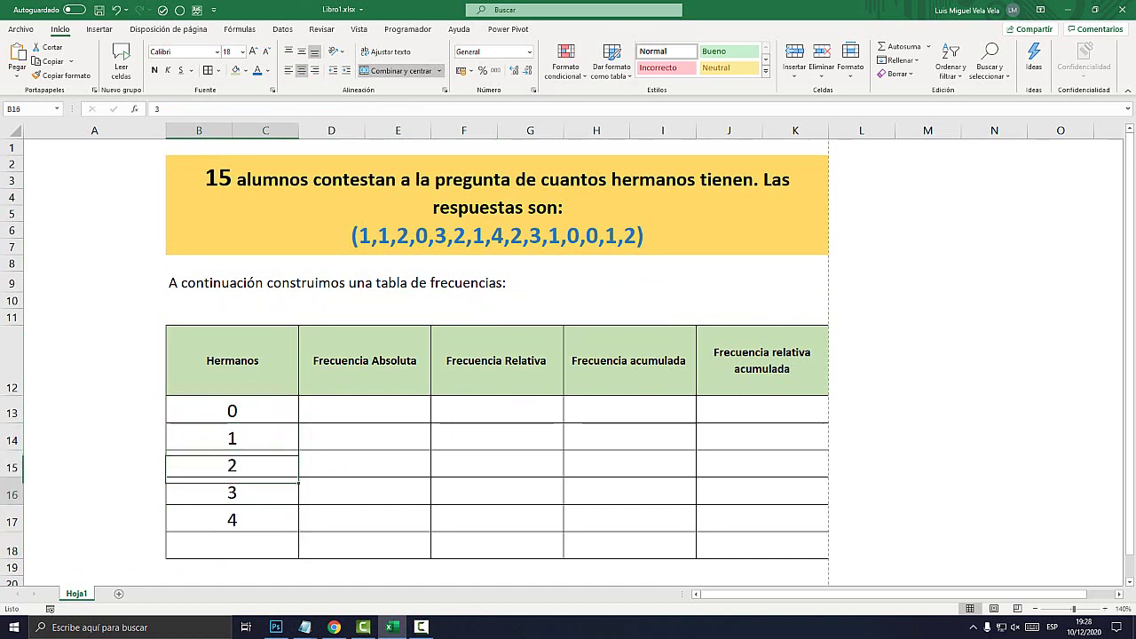
{"action": "left_click", "coordinate": [232, 518]}
{"action": "left_click", "coordinate": [364, 409]}
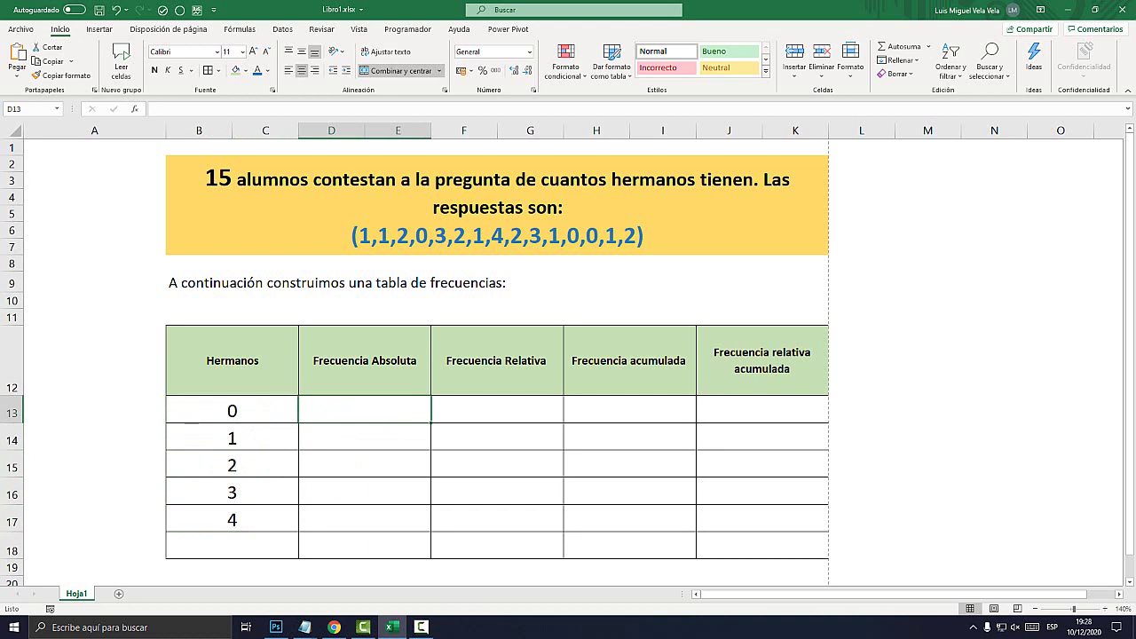
Step: Count the three zeros in the response list and enter 3 in D13
{"action": "left_click", "coordinate": [237, 236]}
{"action": "double_click", "coordinate": [237, 235]}
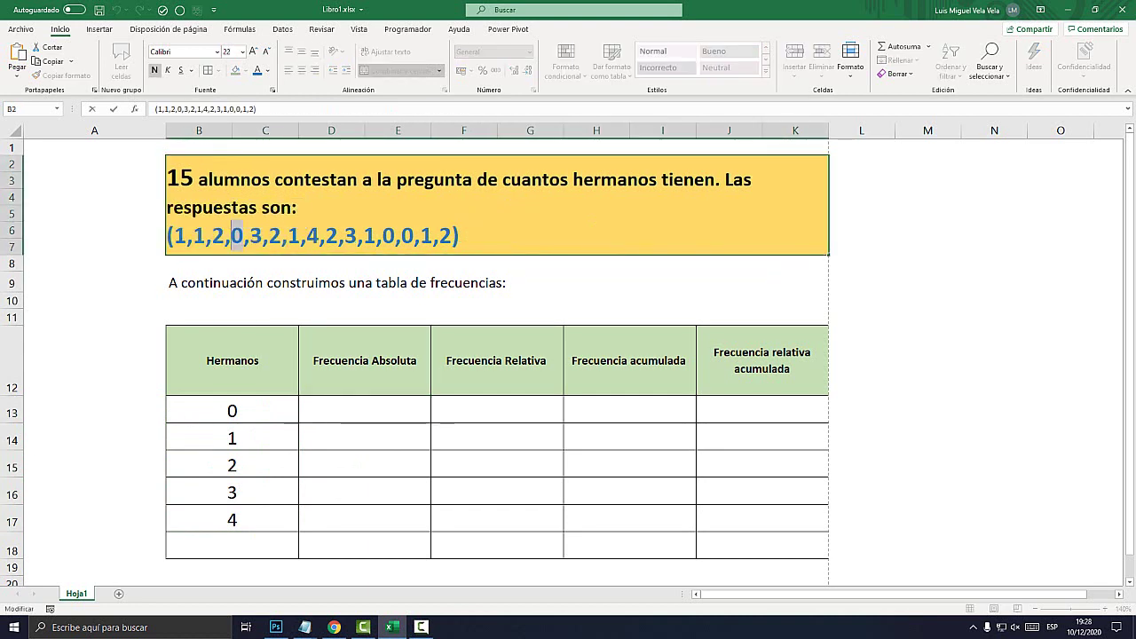
{"action": "double_click", "coordinate": [388, 235]}
{"action": "double_click", "coordinate": [407, 236]}
{"action": "left_click", "coordinate": [364, 410]}
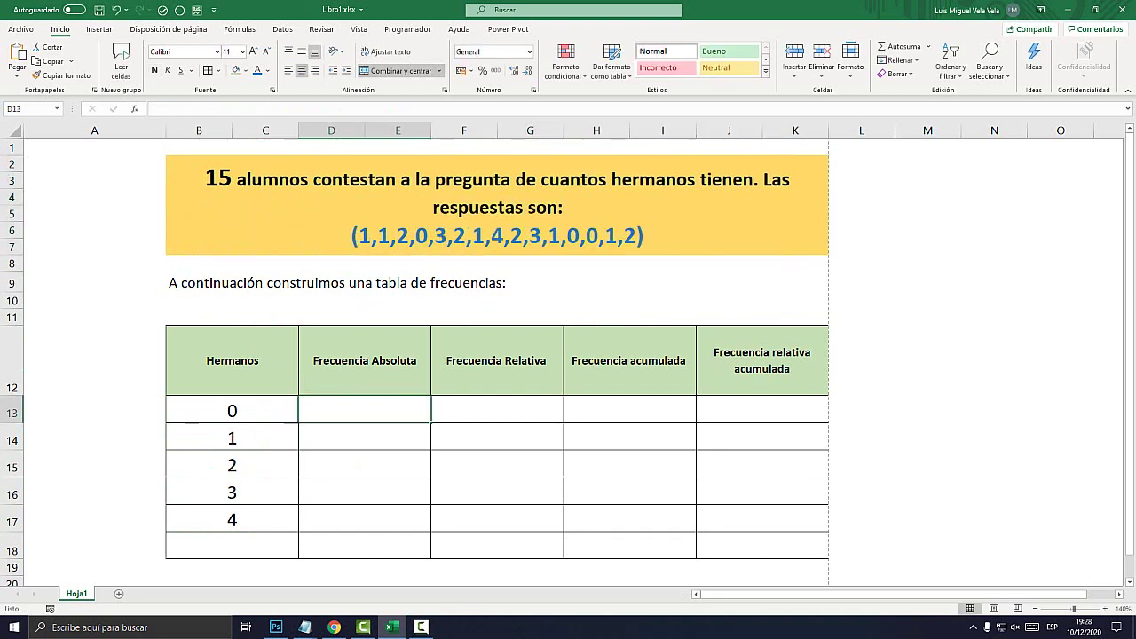
{"action": "type", "text": "3"}
{"action": "key", "text": "Return"}
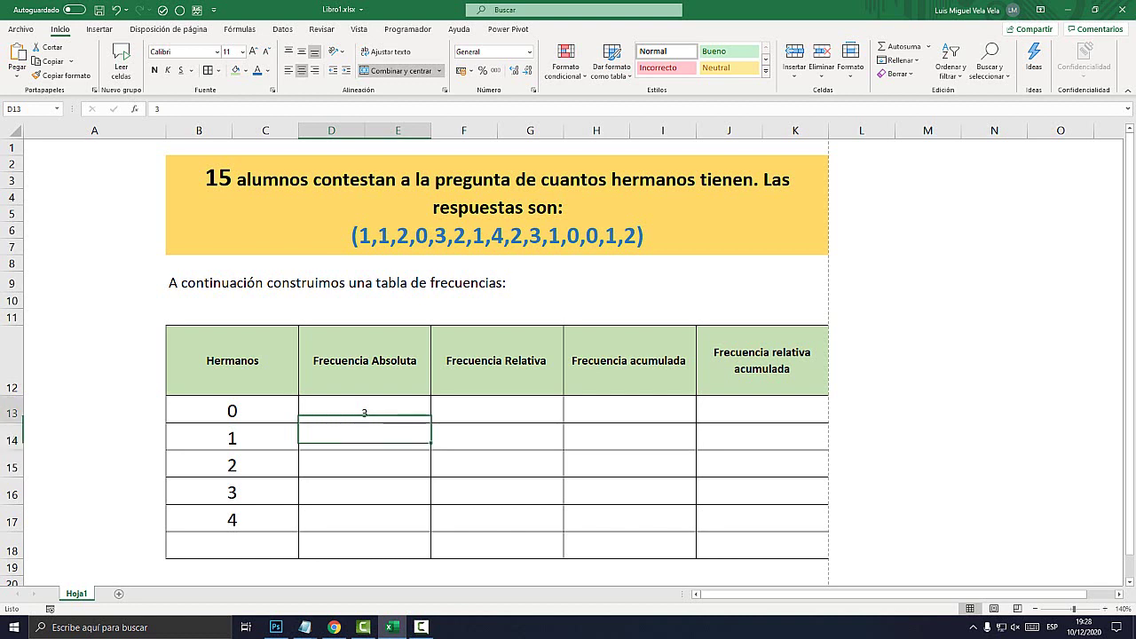
Step: Enlarge the font of the absolute frequency cells D13:D17
{"action": "left_click_drag", "start_coordinate": [364, 410], "coordinate": [364, 519]}
{"action": "left_click", "coordinate": [301, 51]}
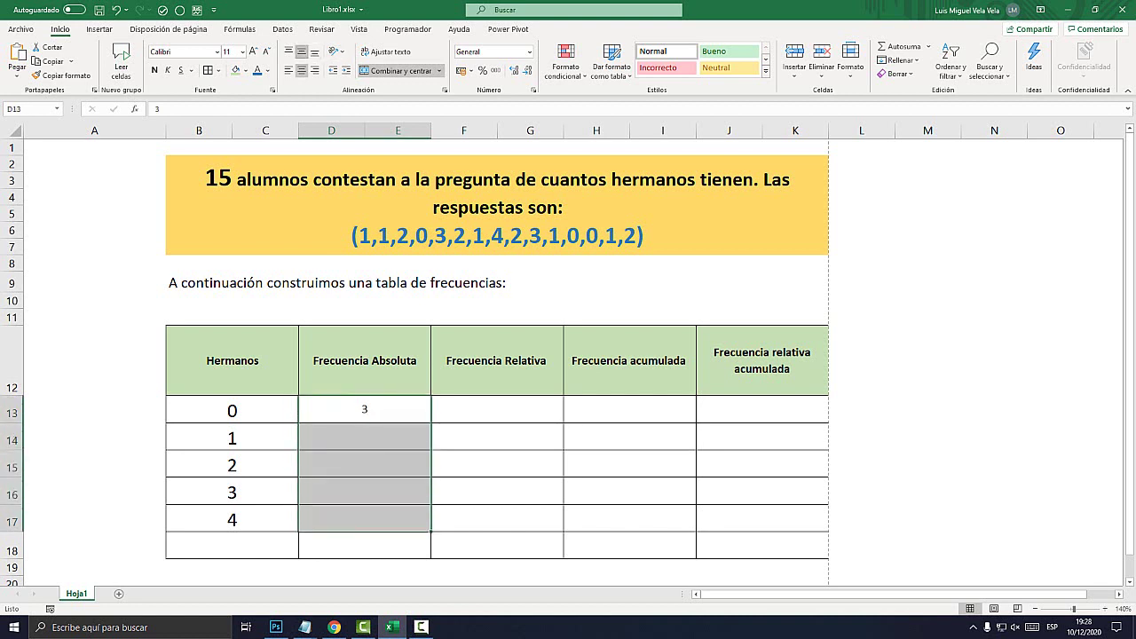
{"action": "left_click", "coordinate": [253, 51]}
{"action": "left_click", "coordinate": [254, 50]}
{"action": "left_click", "coordinate": [253, 51]}
{"action": "left_click", "coordinate": [253, 50]}
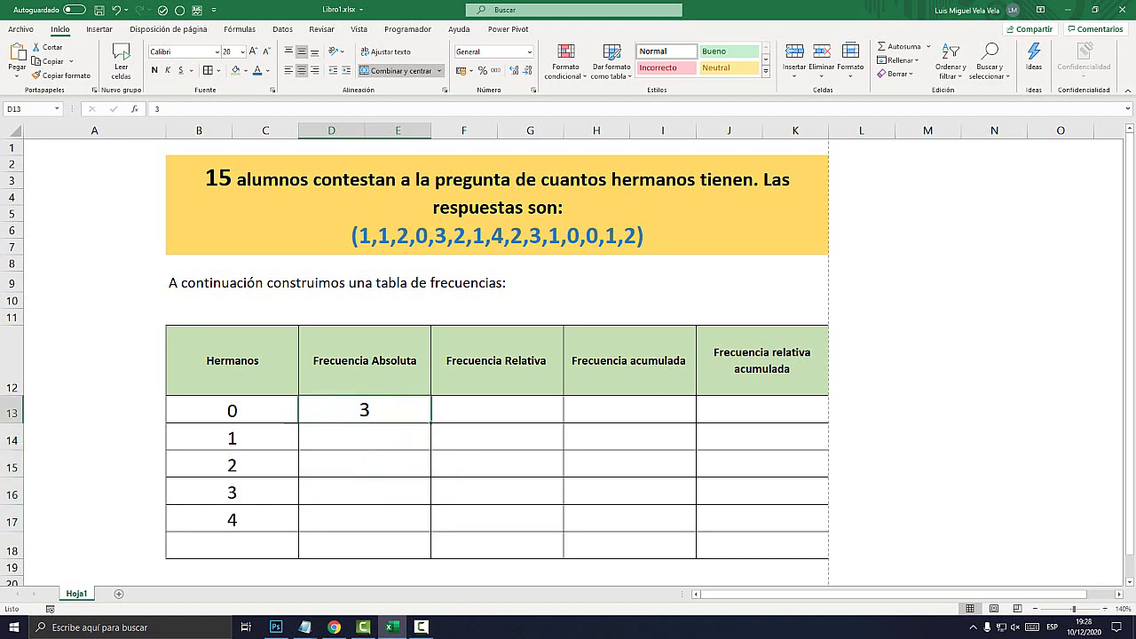
{"action": "left_click", "coordinate": [233, 410]}
{"action": "key", "text": "F2"}
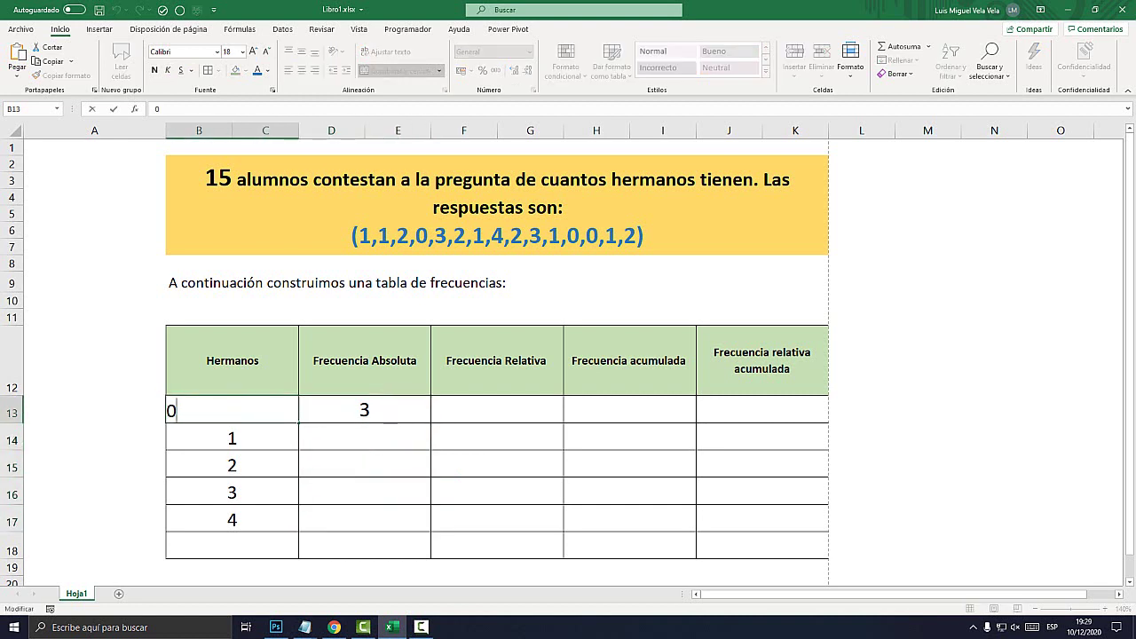
{"action": "left_click", "coordinate": [364, 437]}
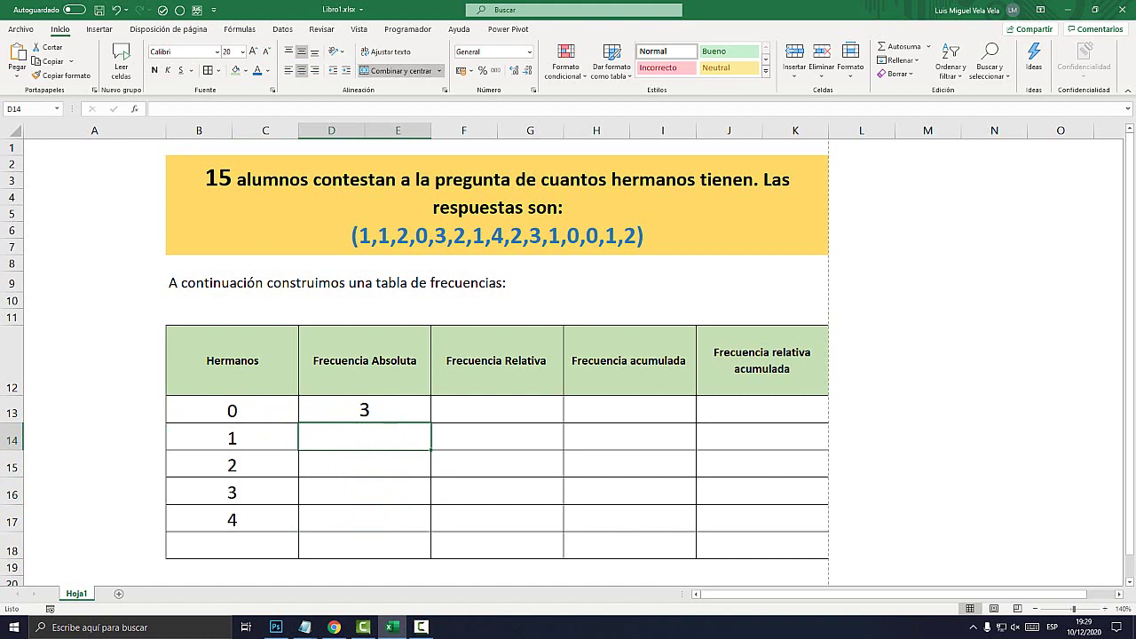
Step: Count the five ones in the response list and enter 5 in D14
{"action": "double_click", "coordinate": [180, 236]}
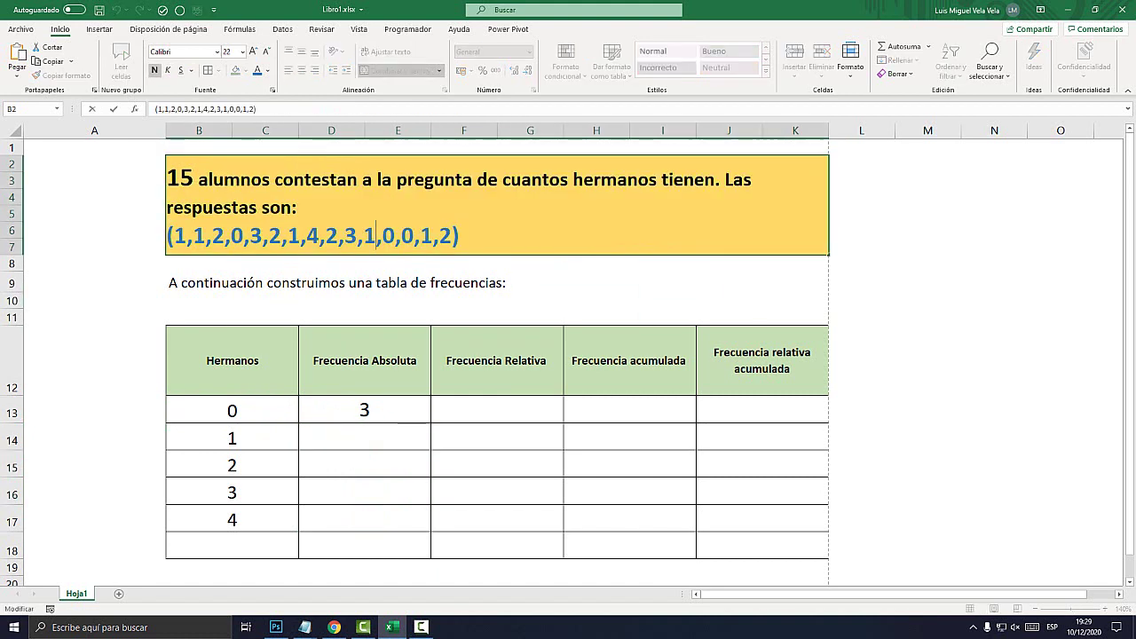
{"action": "double_click", "coordinate": [181, 236]}
{"action": "double_click", "coordinate": [199, 235]}
{"action": "double_click", "coordinate": [294, 235]}
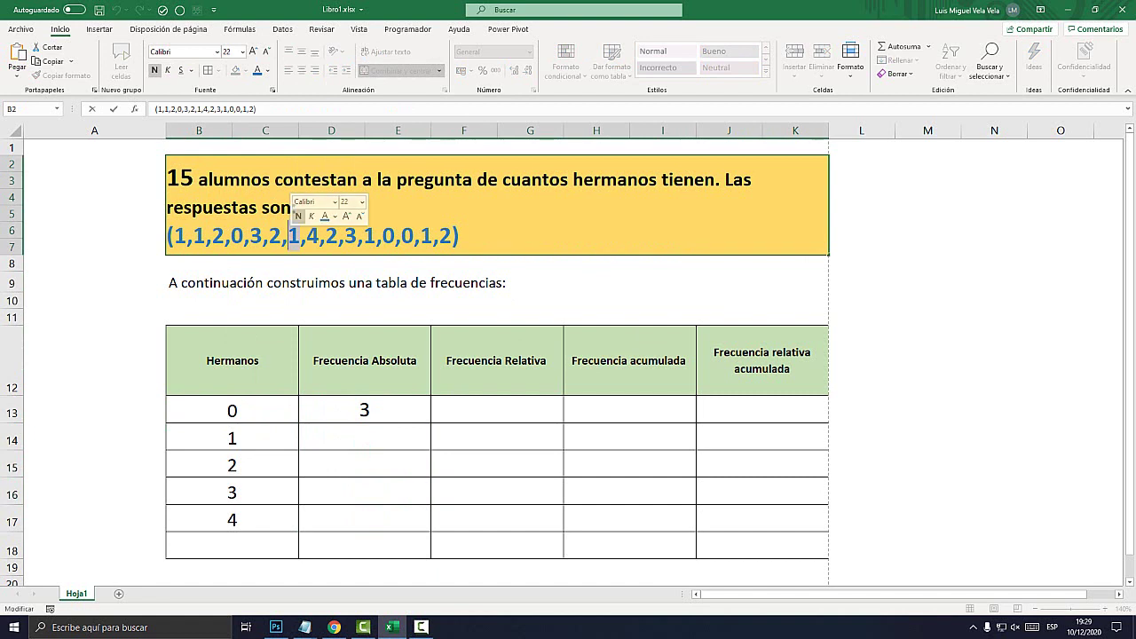
{"action": "double_click", "coordinate": [368, 235]}
{"action": "double_click", "coordinate": [425, 235]}
{"action": "key", "text": "Return"}
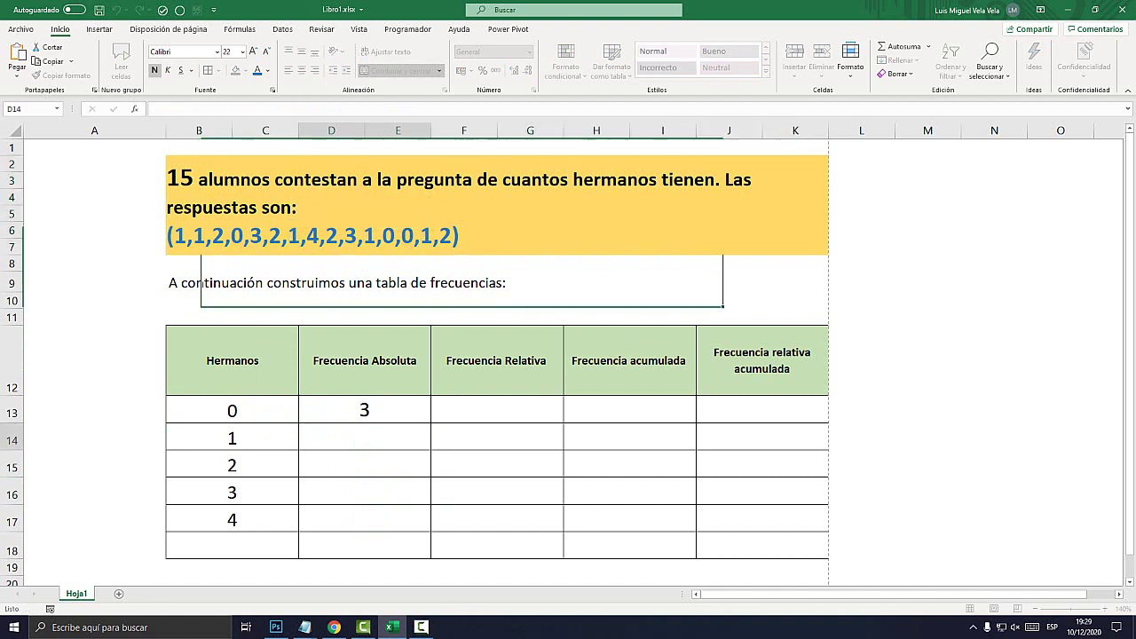
{"action": "left_click", "coordinate": [364, 437]}
{"action": "type", "text": "5"}
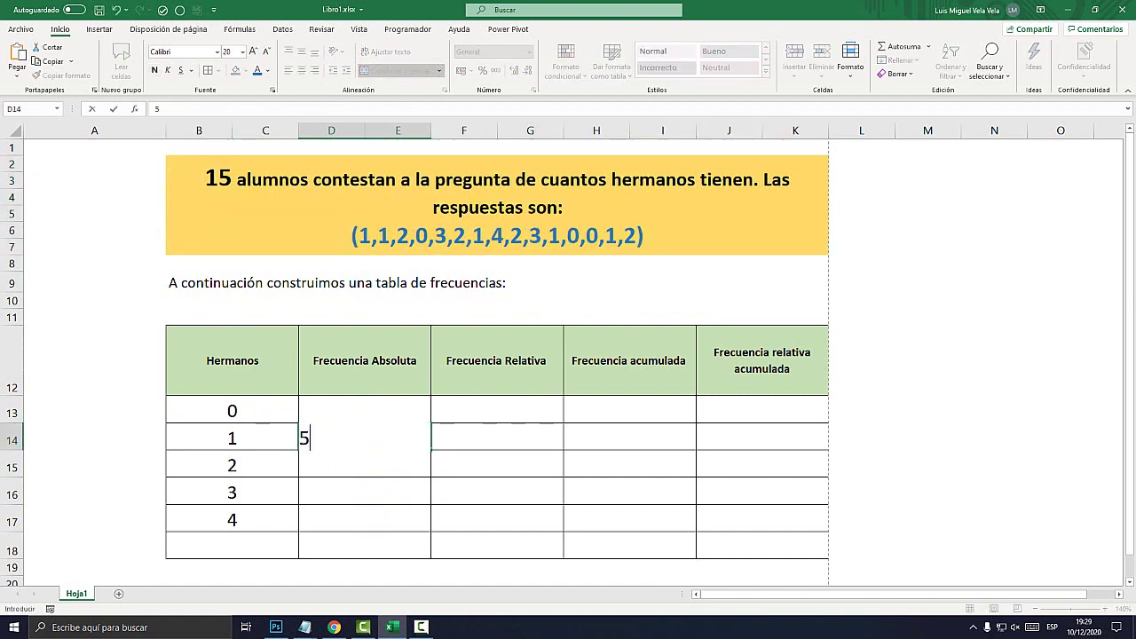
{"action": "key", "text": "Return"}
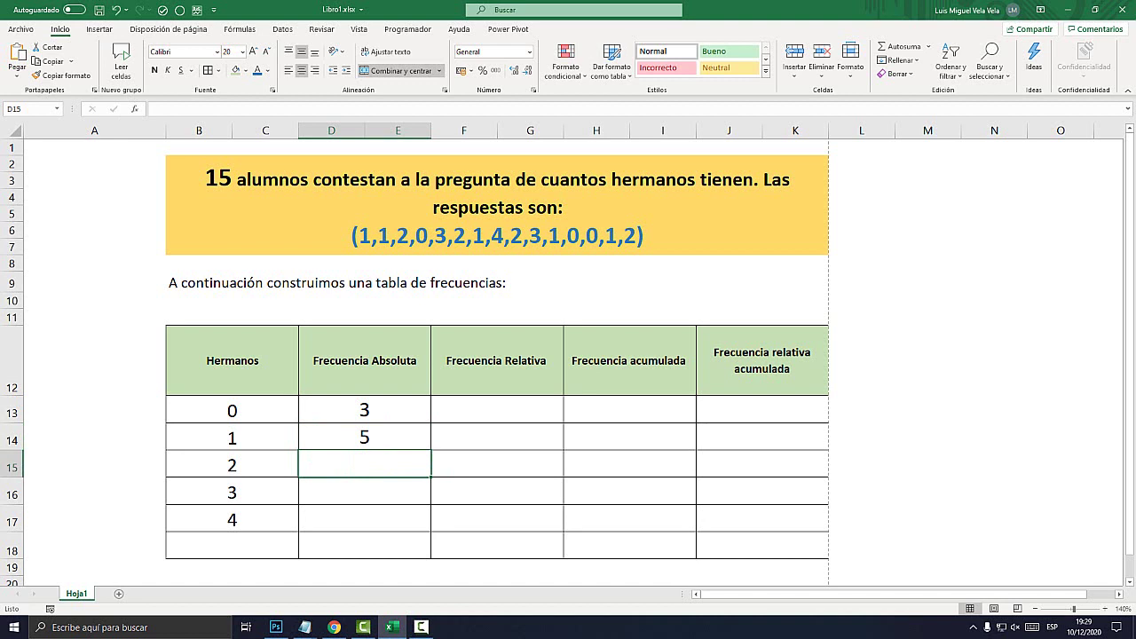
Step: Count the twos in the response list and enter 3 in D15
{"action": "double_click", "coordinate": [498, 236]}
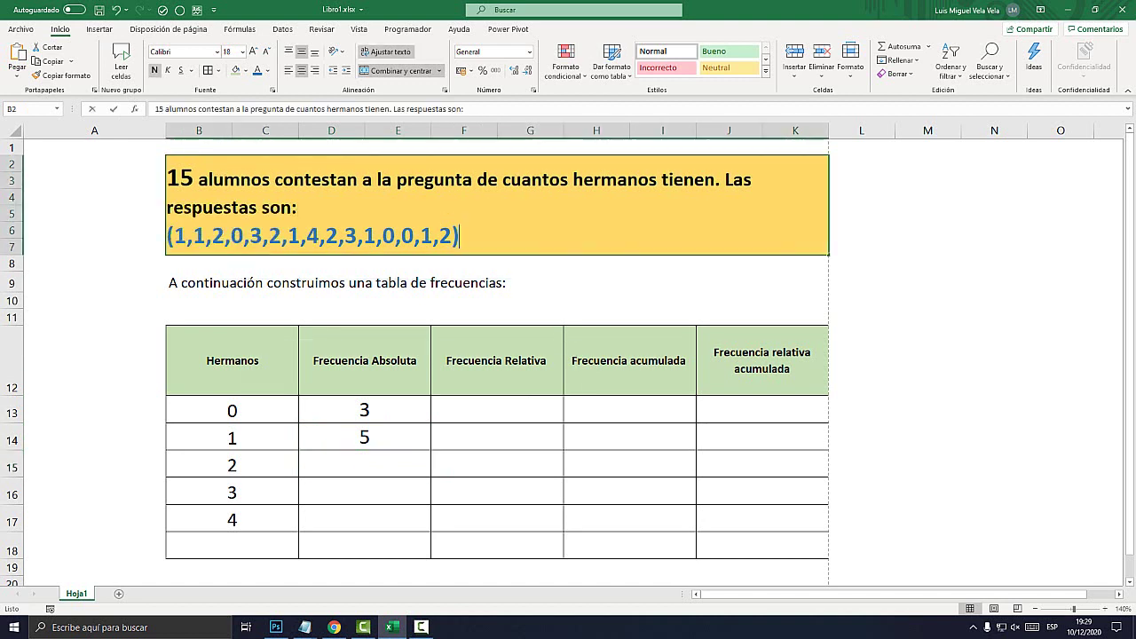
{"action": "double_click", "coordinate": [217, 235]}
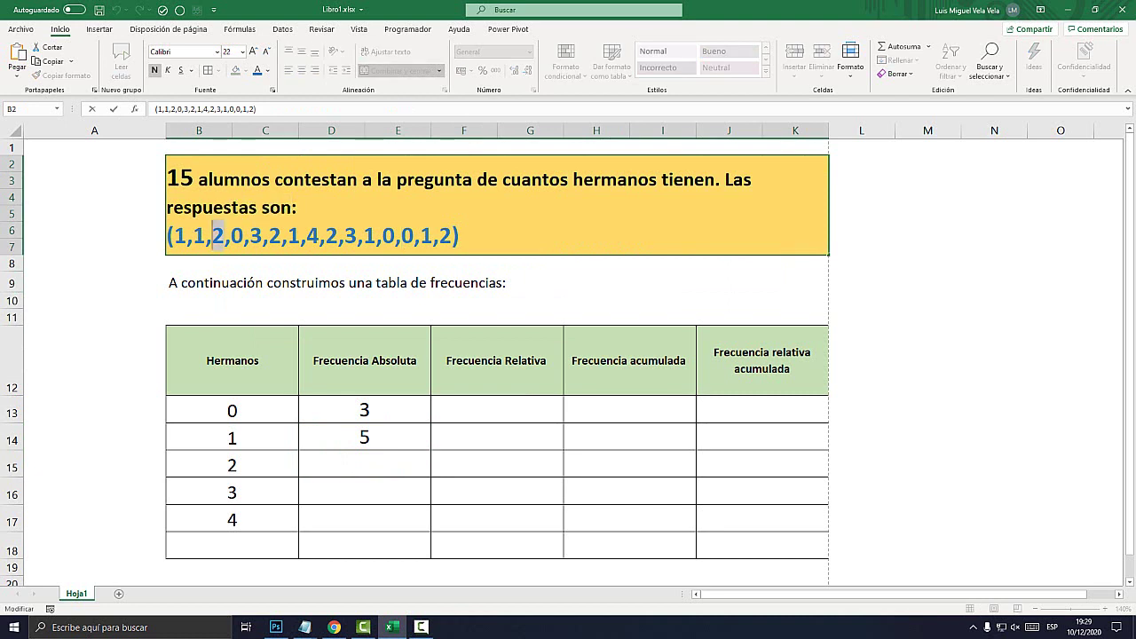
{"action": "double_click", "coordinate": [333, 236]}
{"action": "double_click", "coordinate": [447, 235]}
{"action": "left_click", "coordinate": [364, 464]}
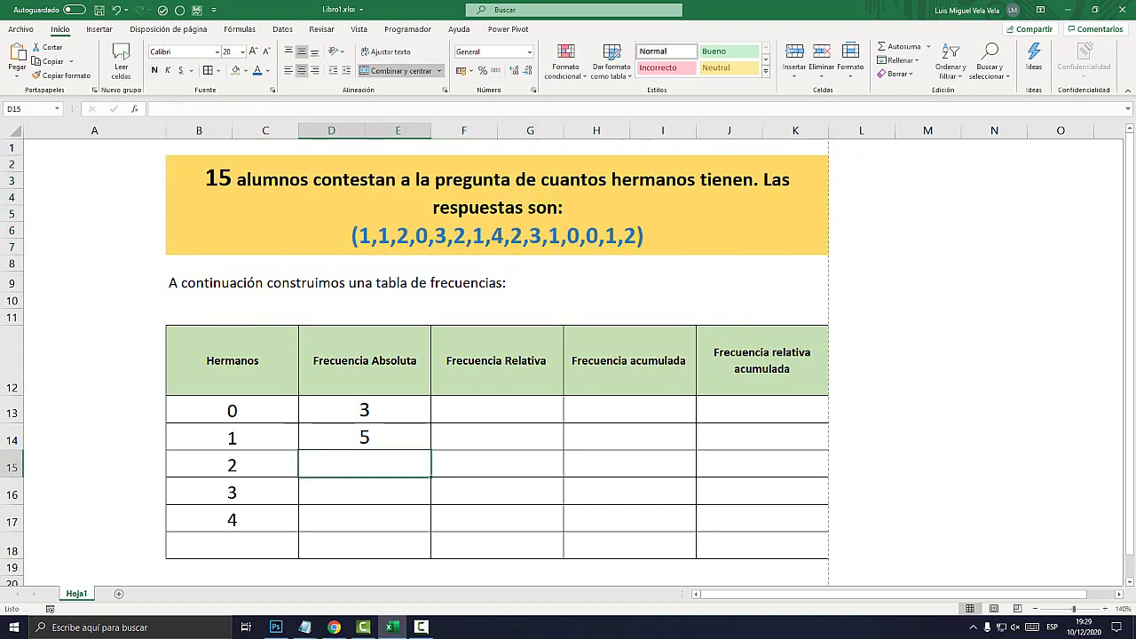
{"action": "type", "text": "3"}
{"action": "key", "text": "Return"}
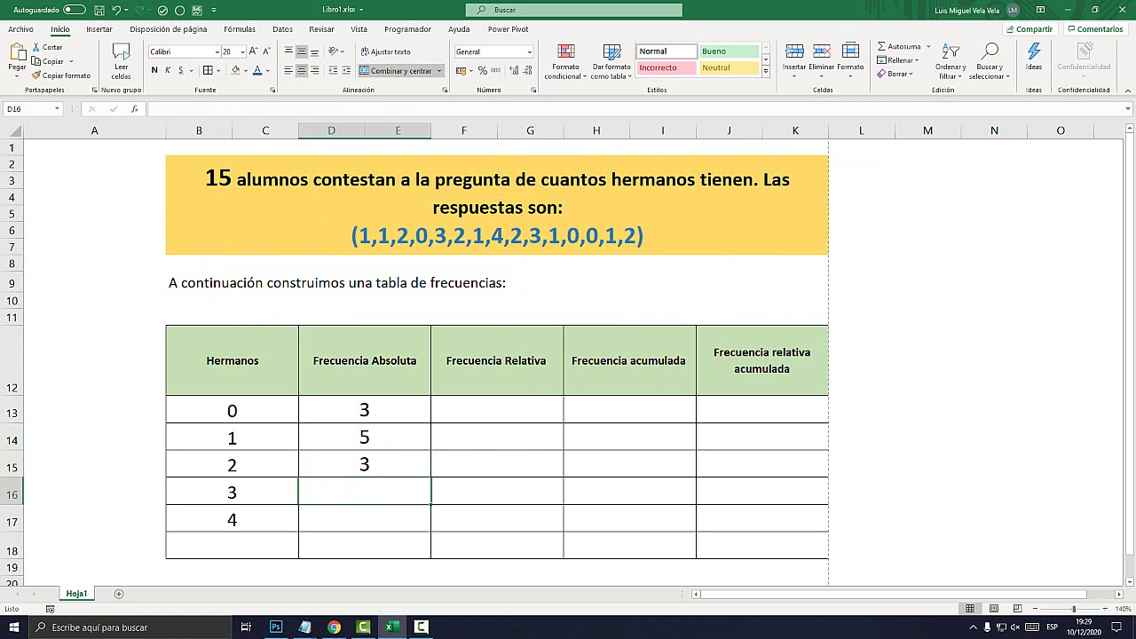
Step: Count the two threes in the response list and enter 2 in D16
{"action": "double_click", "coordinate": [232, 491]}
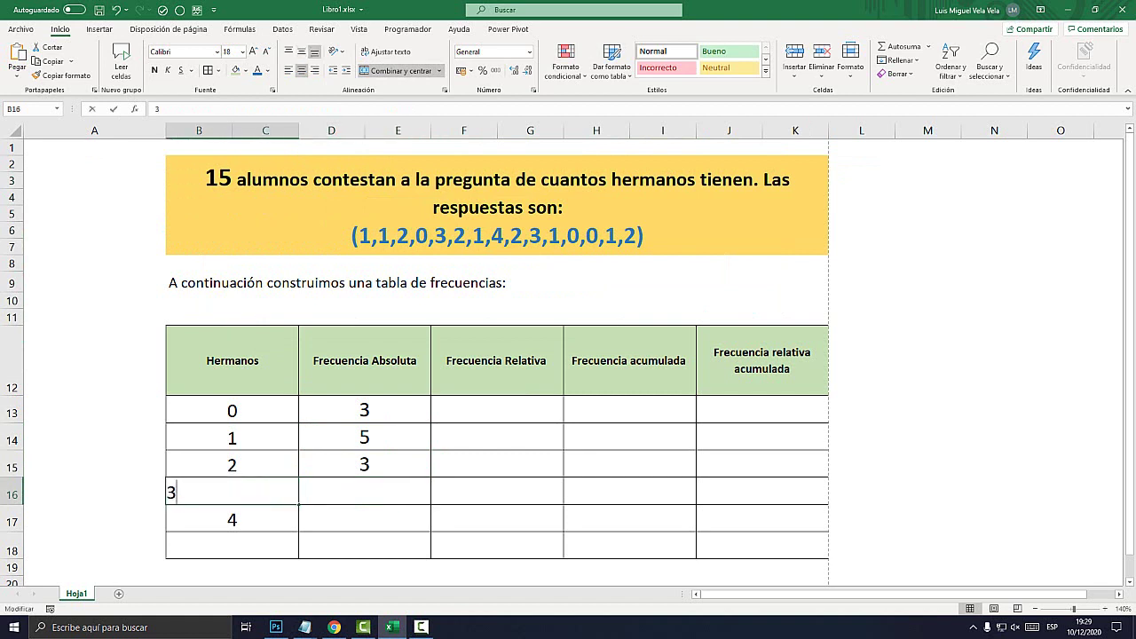
{"action": "left_click", "coordinate": [364, 491]}
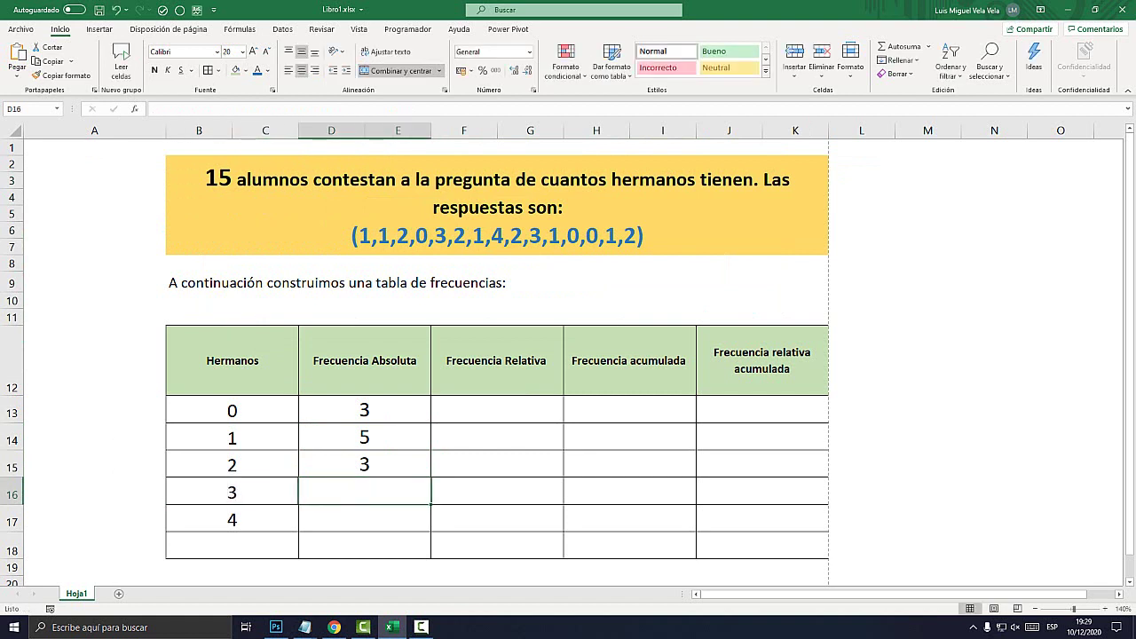
{"action": "double_click", "coordinate": [255, 235]}
{"action": "left_click_drag", "start_coordinate": [250, 235], "coordinate": [262, 236]}
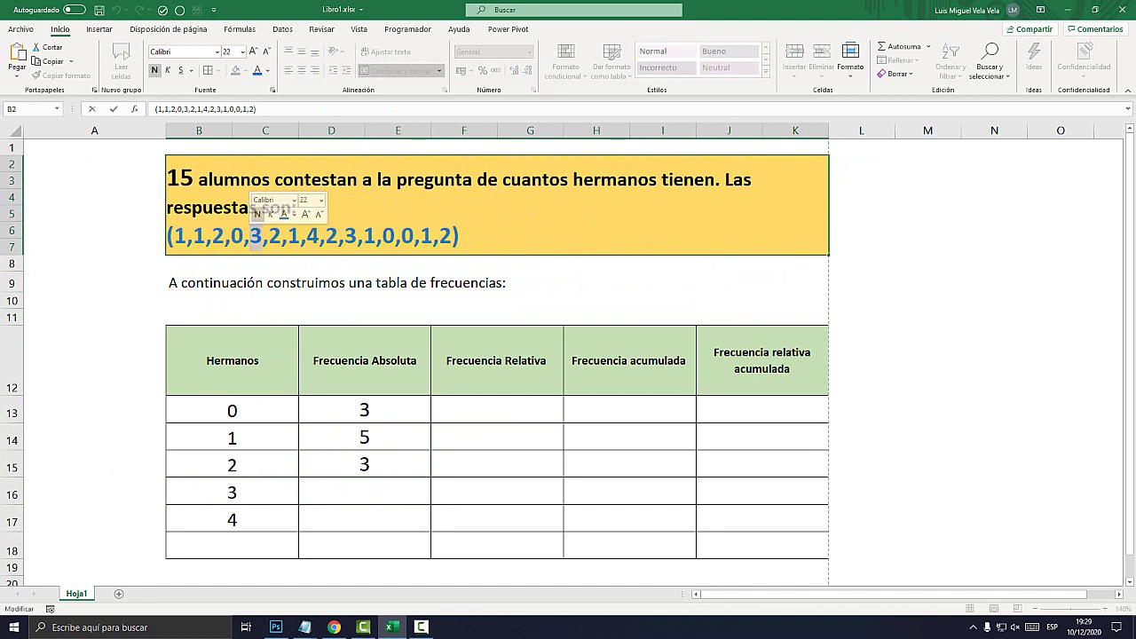
{"action": "double_click", "coordinate": [351, 236]}
{"action": "left_click", "coordinate": [364, 491]}
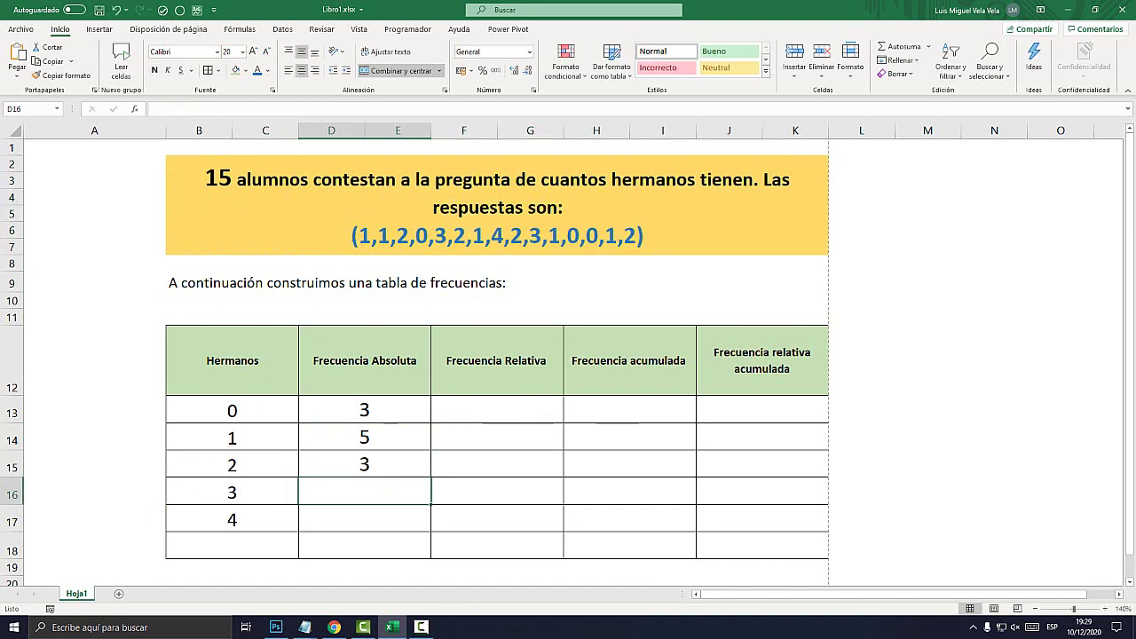
{"action": "type", "text": "2"}
{"action": "key", "text": "Return"}
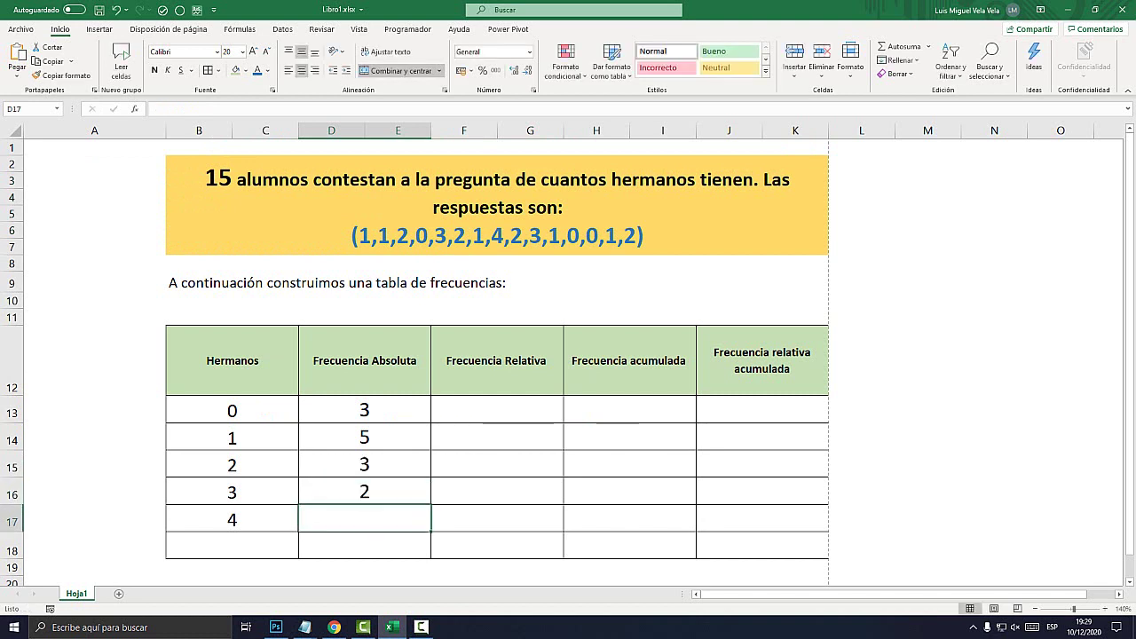
Step: Find the single 4 in the response list and enter 1 in D17
{"action": "double_click", "coordinate": [577, 236]}
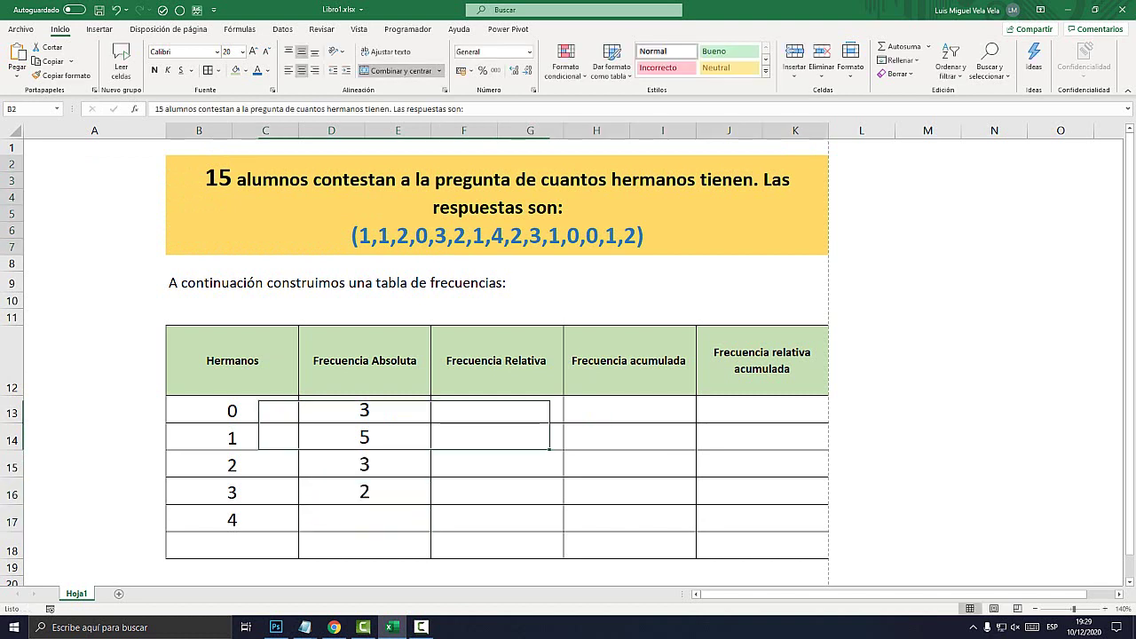
{"action": "double_click", "coordinate": [313, 235]}
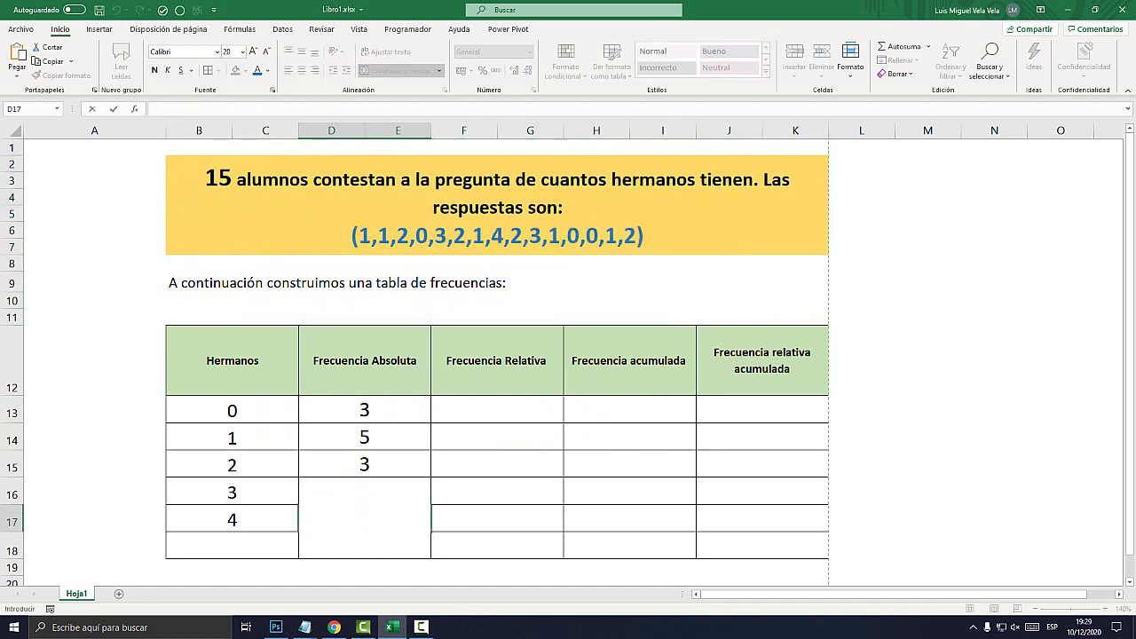
{"action": "type", "text": "1"}
{"action": "key", "text": "Return"}
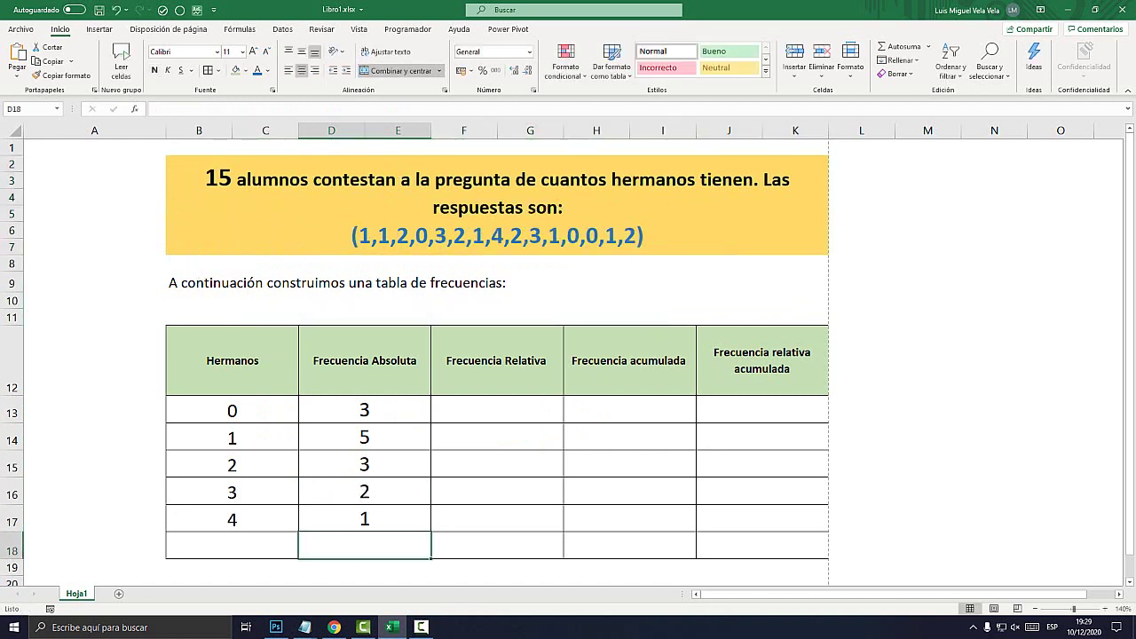
Step: Enter the total =SUMA(D13:E17) below the absolute frequencies
{"action": "type", "text": "=s"}
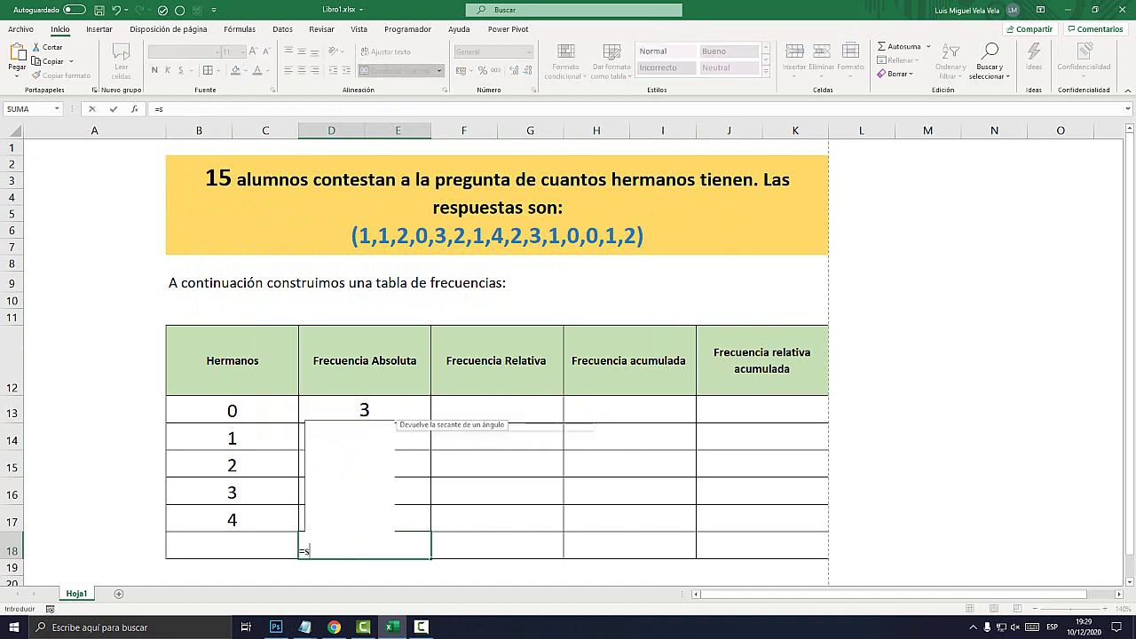
{"action": "type", "text": "uma"}
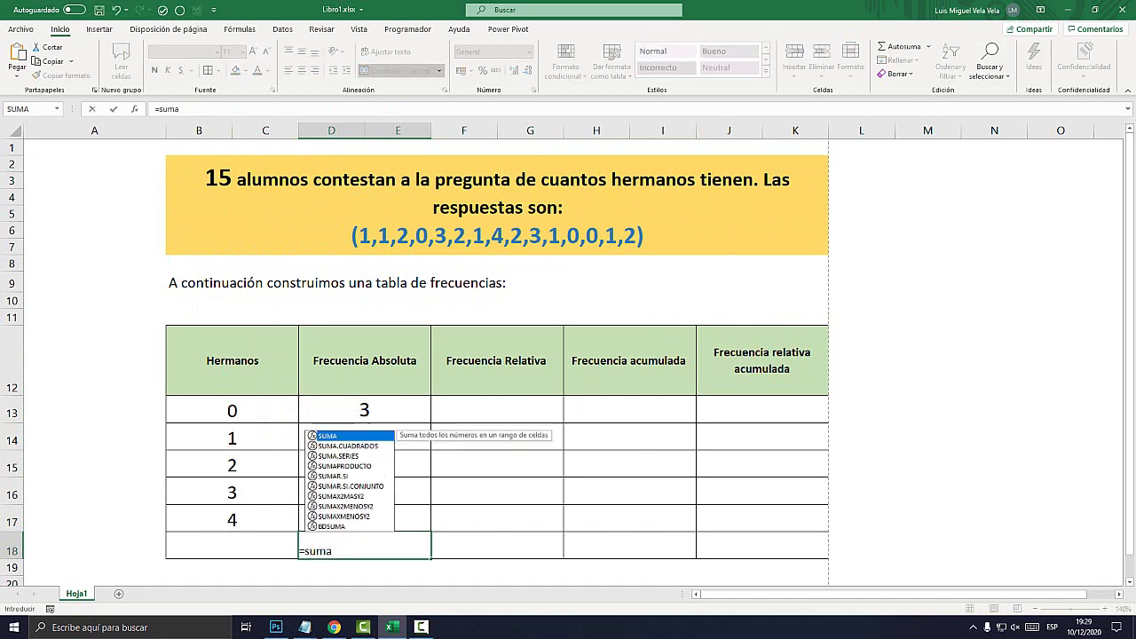
{"action": "type", "text": "("}
{"action": "left_click_drag", "start_coordinate": [418, 411], "coordinate": [427, 519]}
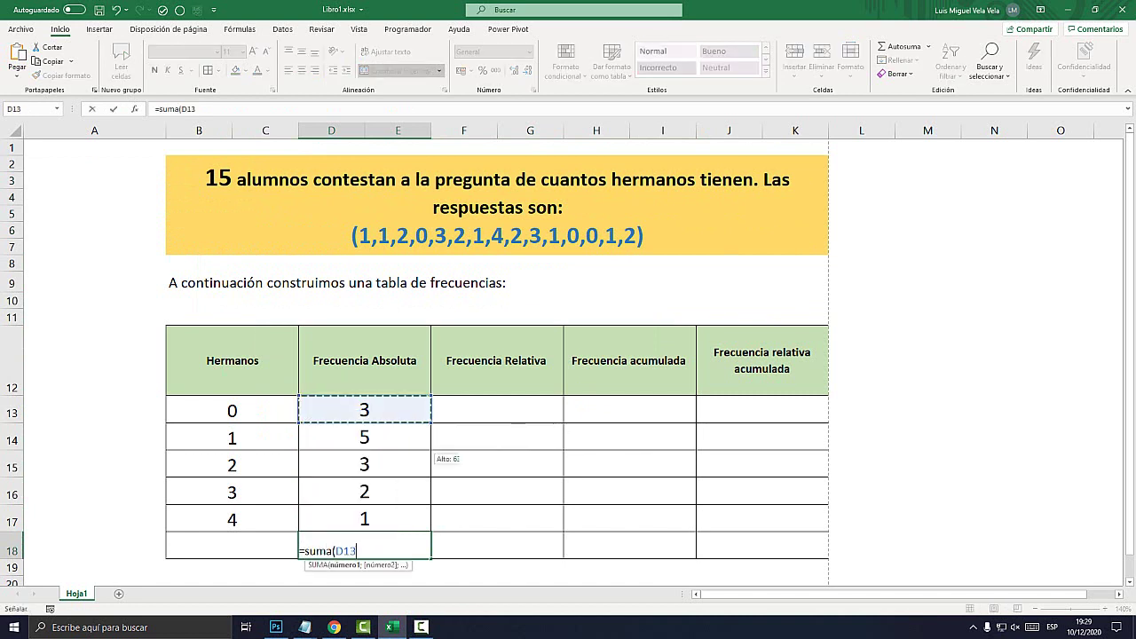
{"action": "type", "text": ")"}
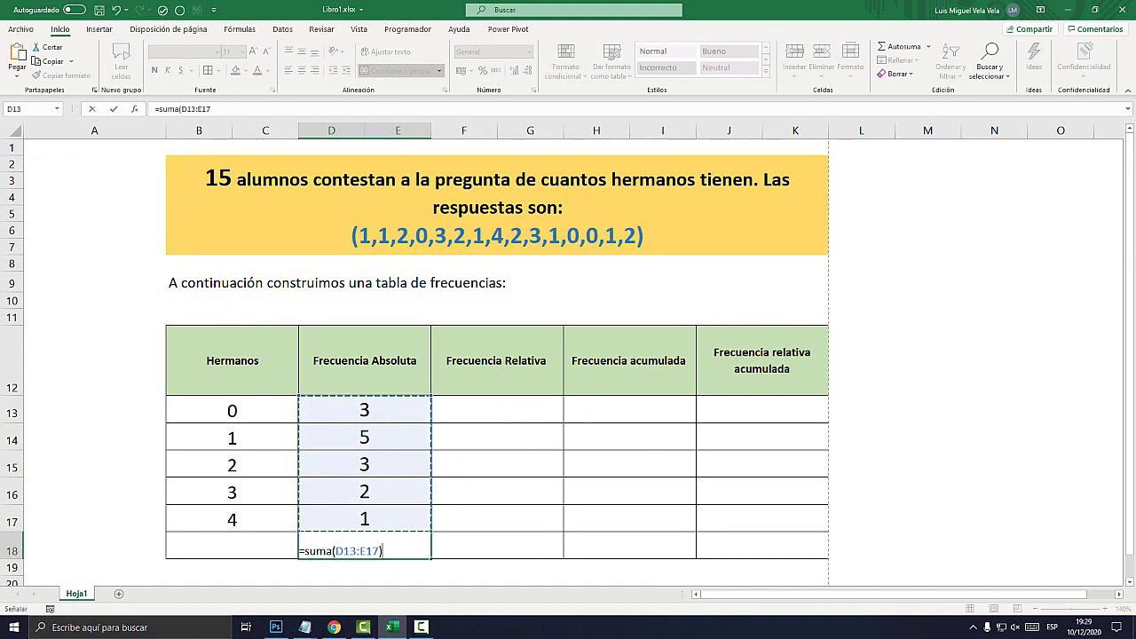
{"action": "key", "text": "Return"}
Step: Format the total 14 in D18 as middle-aligned, size 22, bold and red
{"action": "left_click", "coordinate": [365, 545]}
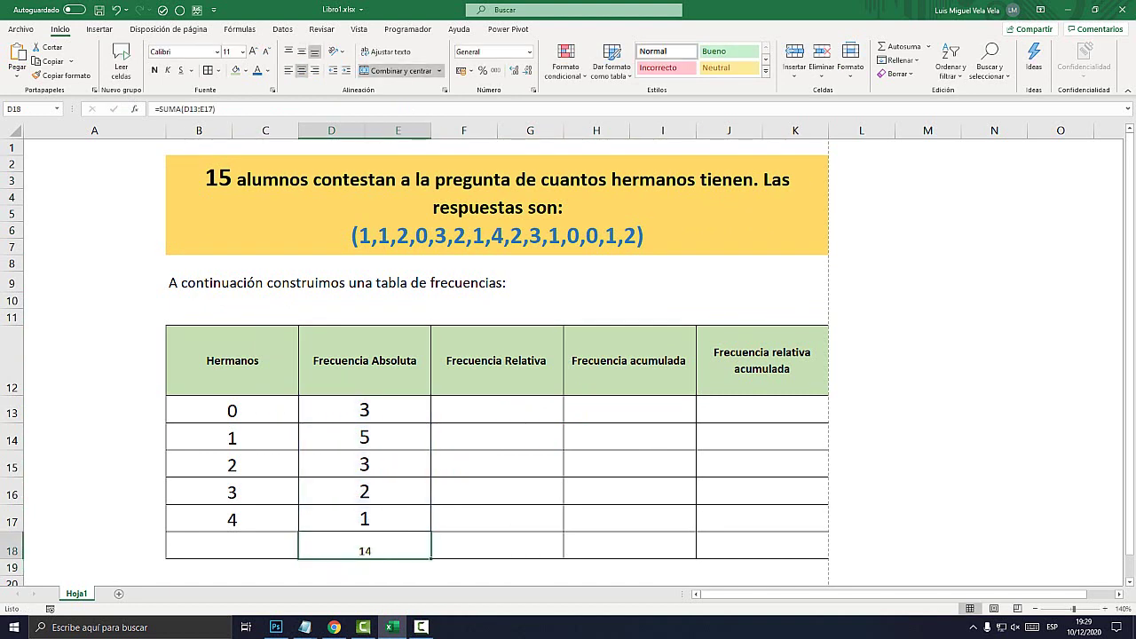
{"action": "left_click", "coordinate": [302, 51]}
{"action": "left_click", "coordinate": [253, 51]}
{"action": "left_click", "coordinate": [253, 50]}
{"action": "left_click", "coordinate": [253, 50]}
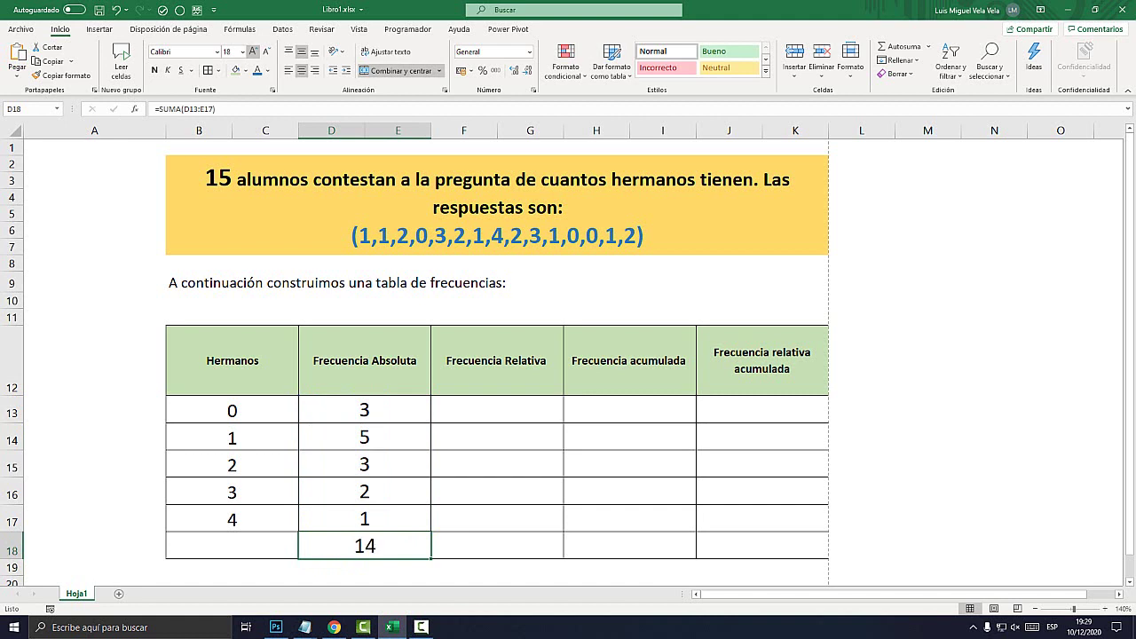
{"action": "left_click", "coordinate": [253, 51]}
{"action": "left_click", "coordinate": [253, 51]}
{"action": "left_click", "coordinate": [155, 70]}
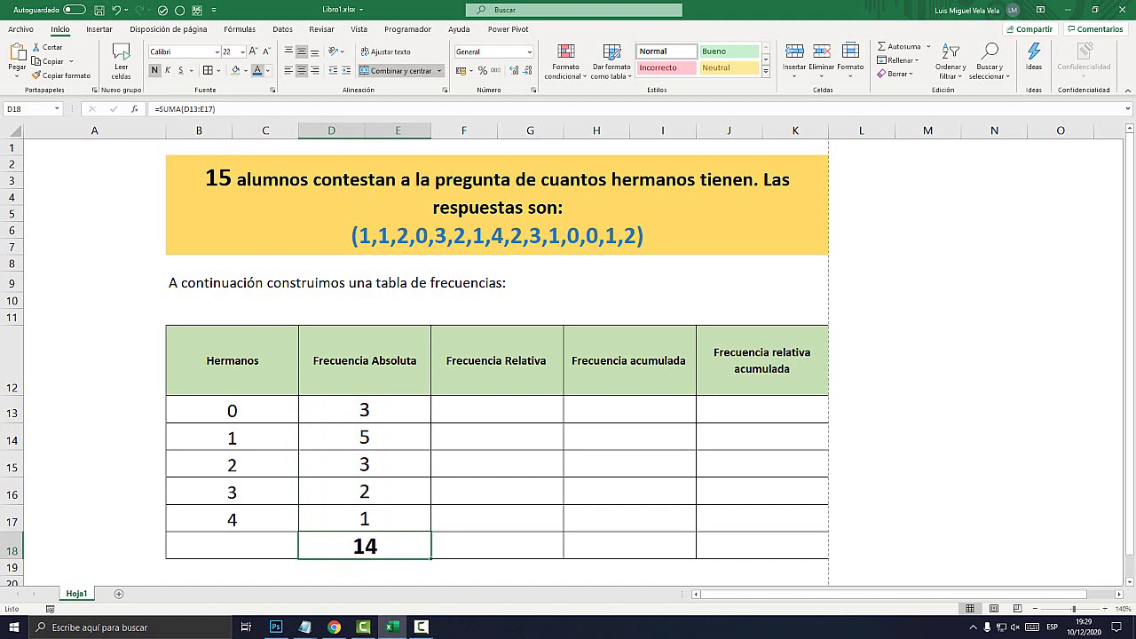
{"action": "left_click", "coordinate": [268, 70]}
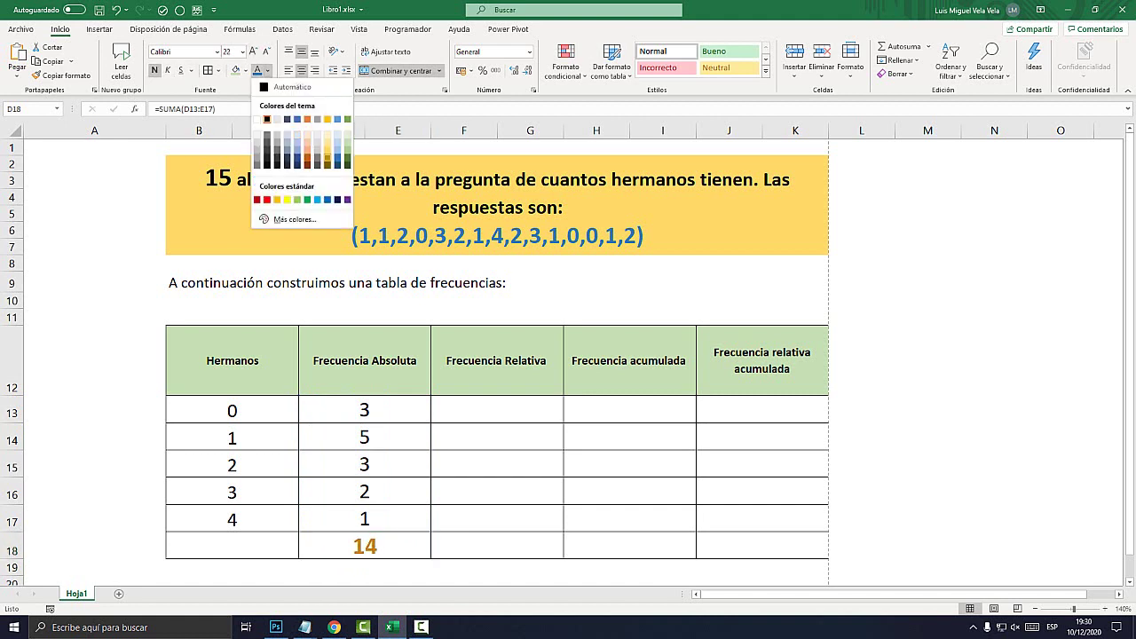
{"action": "left_click", "coordinate": [266, 199]}
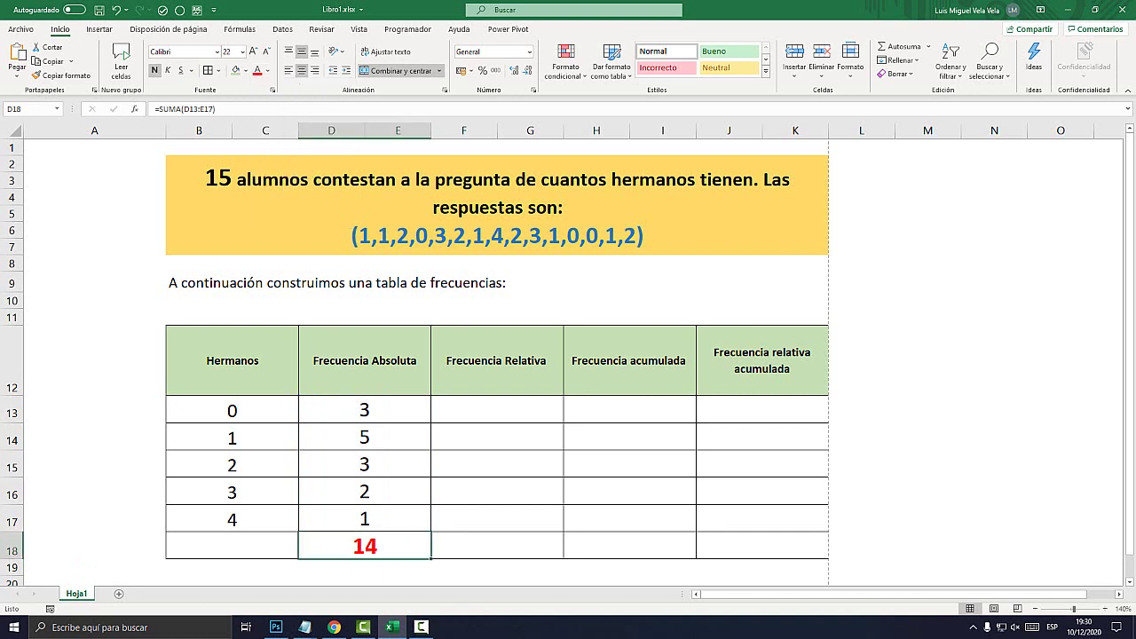
{"action": "left_click", "coordinate": [498, 463]}
Step: Inspect the SUMA total formula and recount the 2s in the response list
{"action": "double_click", "coordinate": [363, 546]}
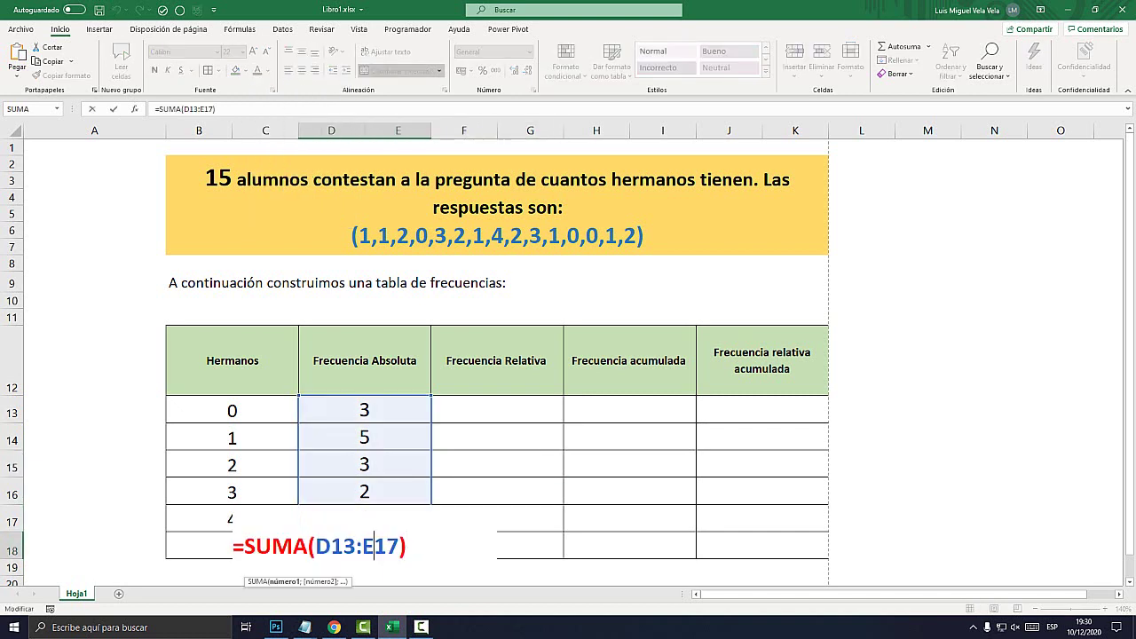
{"action": "key", "text": "Escape"}
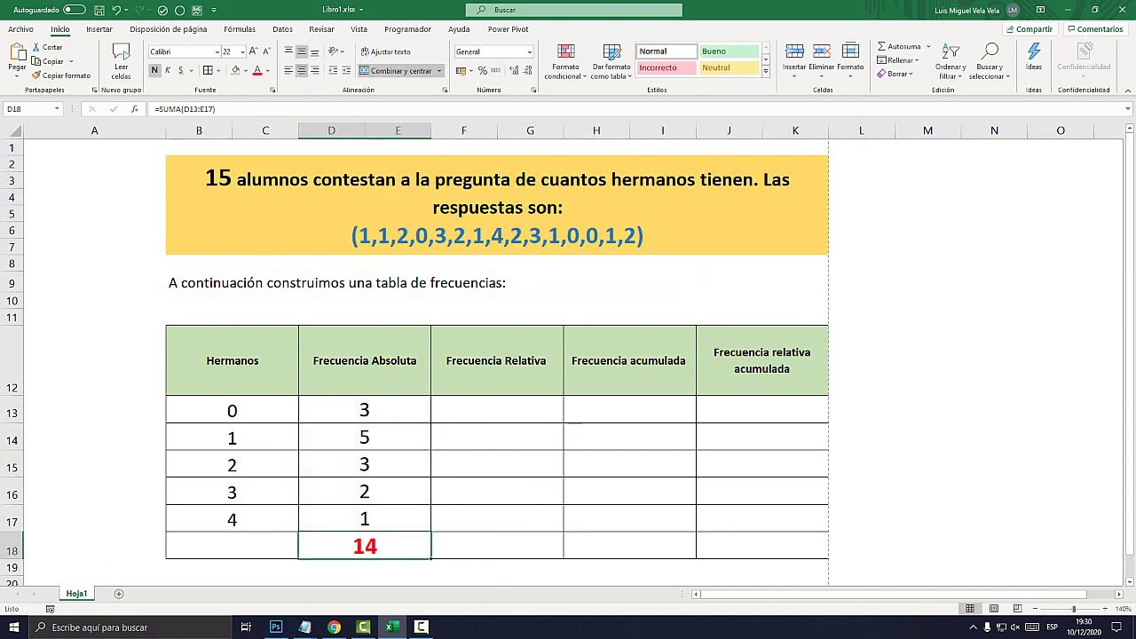
{"action": "key", "text": "Up"}
{"action": "key", "text": "Up"}
{"action": "key", "text": "Up"}
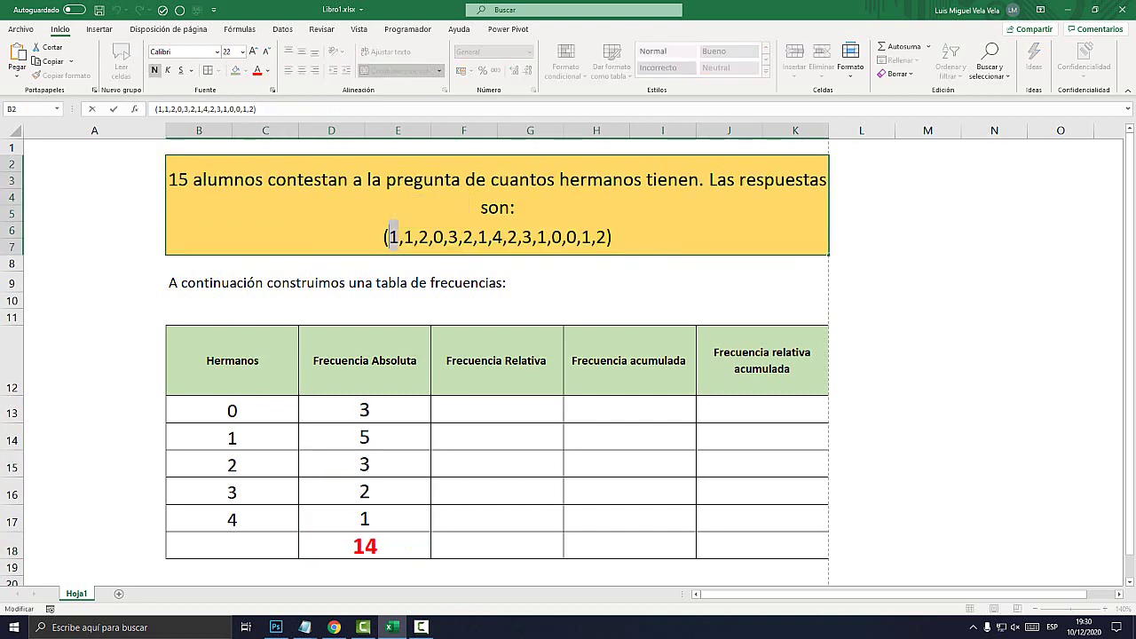
{"action": "left_click_drag", "start_coordinate": [418, 237], "coordinate": [518, 237]}
{"action": "left_click_drag", "start_coordinate": [595, 238], "coordinate": [606, 237]}
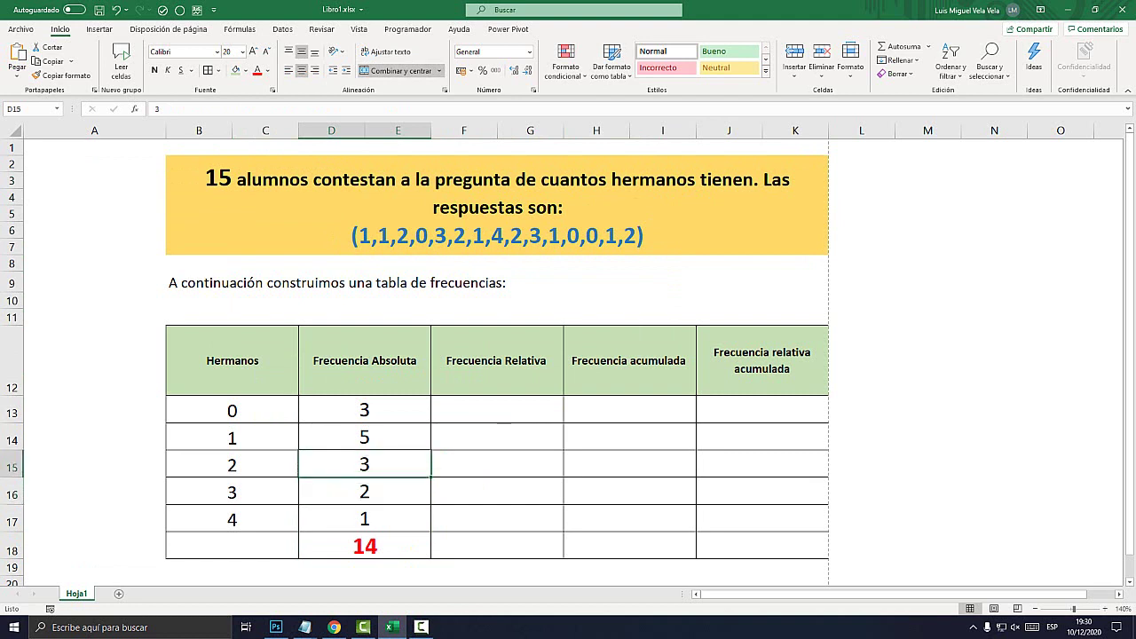
Step: Change the count for 2 siblings to 4 and confirm the total reads 15
{"action": "type", "text": "4"}
{"action": "key", "text": "Return"}
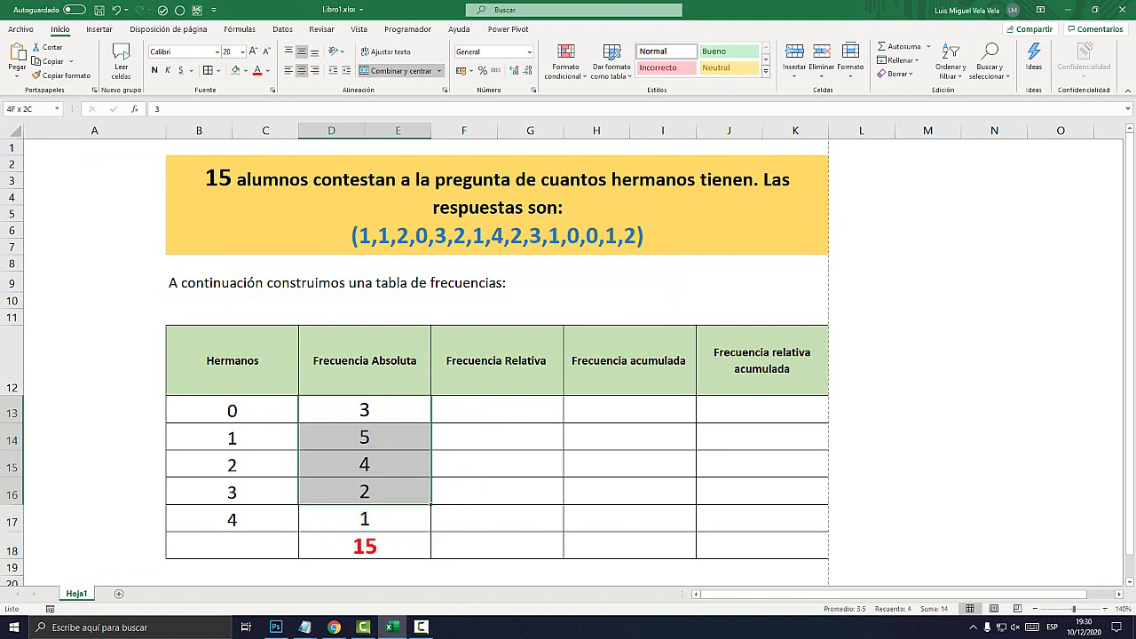
{"action": "left_click", "coordinate": [364, 547]}
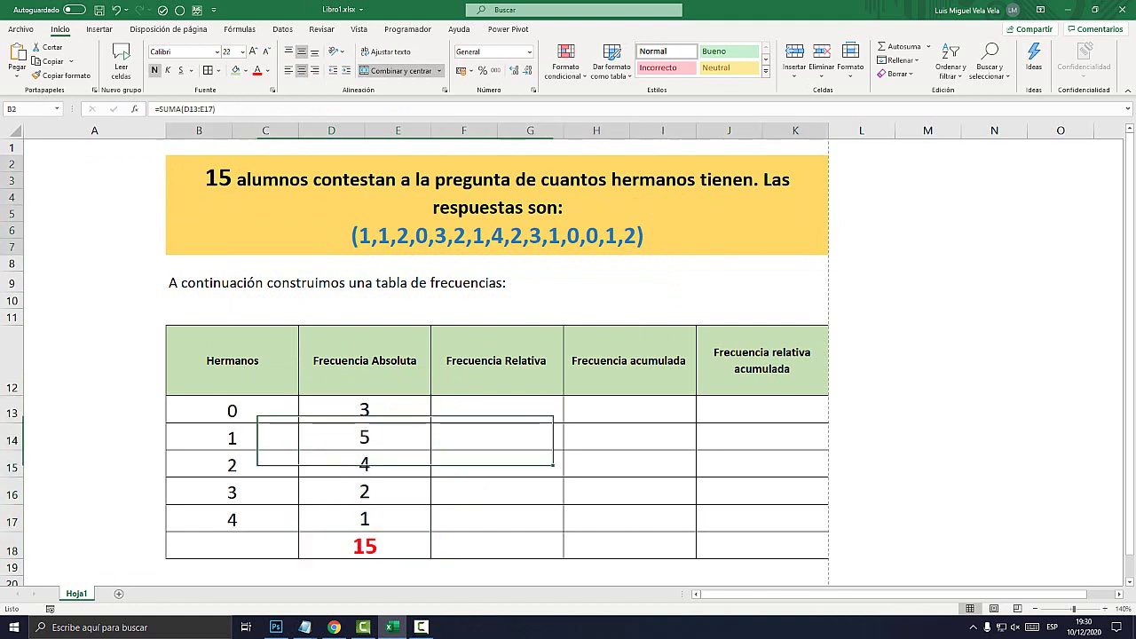
{"action": "double_click", "coordinate": [218, 179]}
{"action": "left_click", "coordinate": [497, 409]}
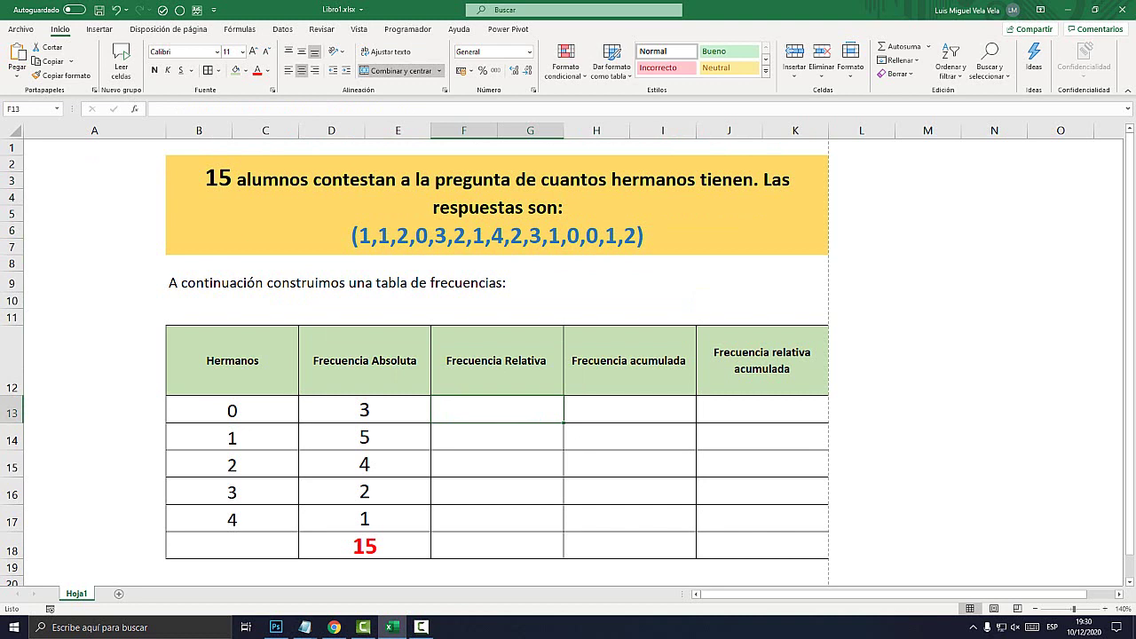
Step: Enter =D13/$D$18 in F13 so the first relative frequency shows 0.2
{"action": "type", "text": "="}
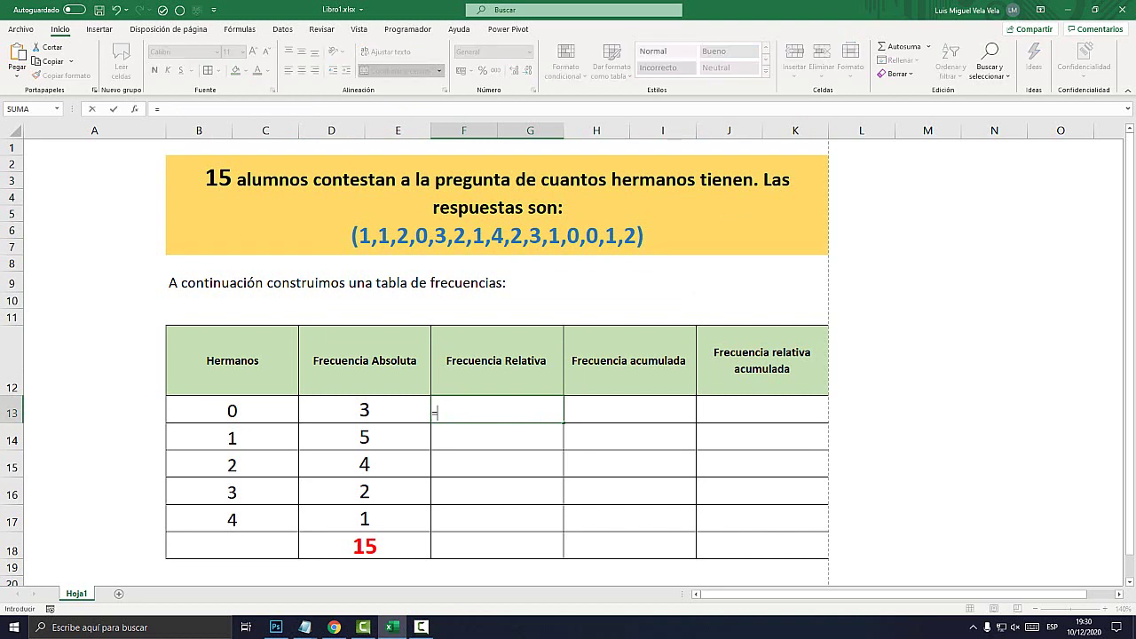
{"action": "left_click", "coordinate": [364, 410]}
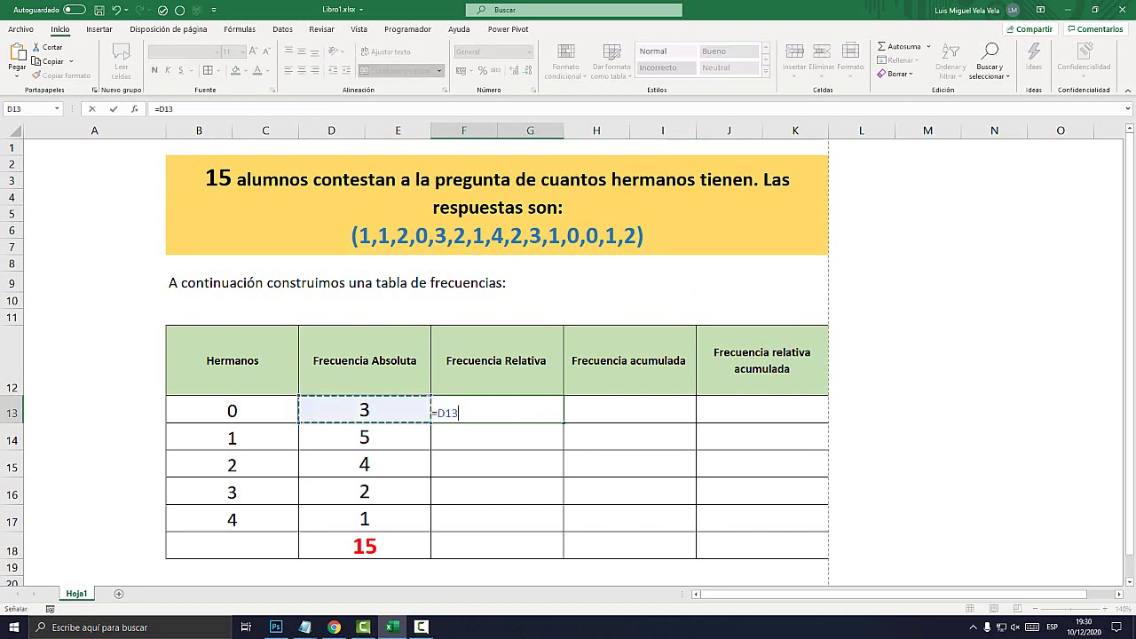
{"action": "type", "text": "/"}
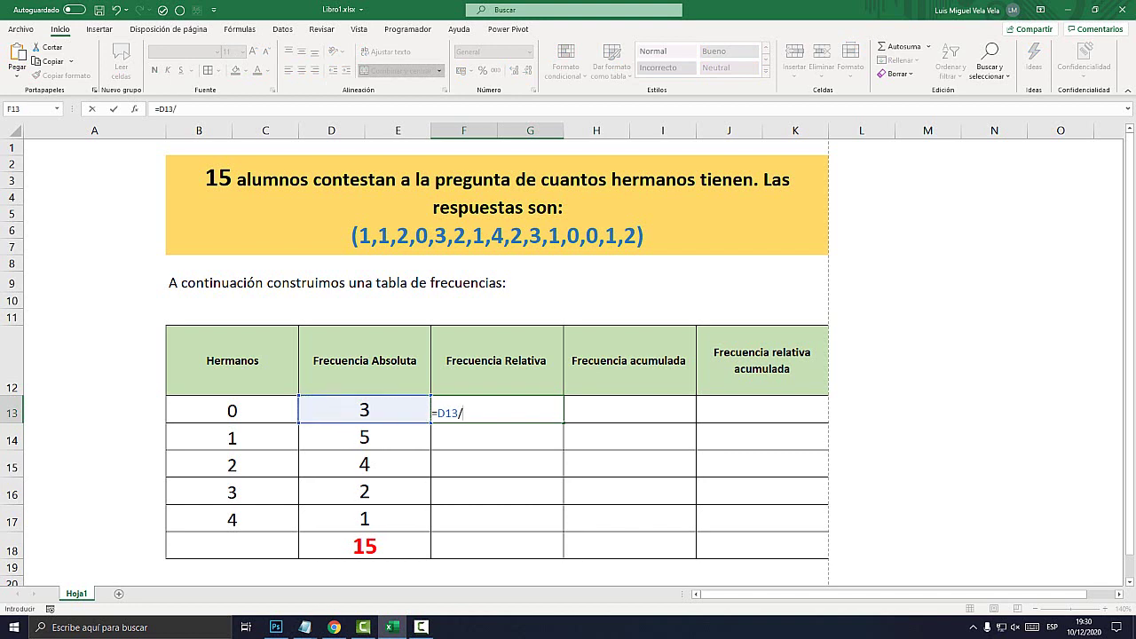
{"action": "left_click", "coordinate": [364, 546]}
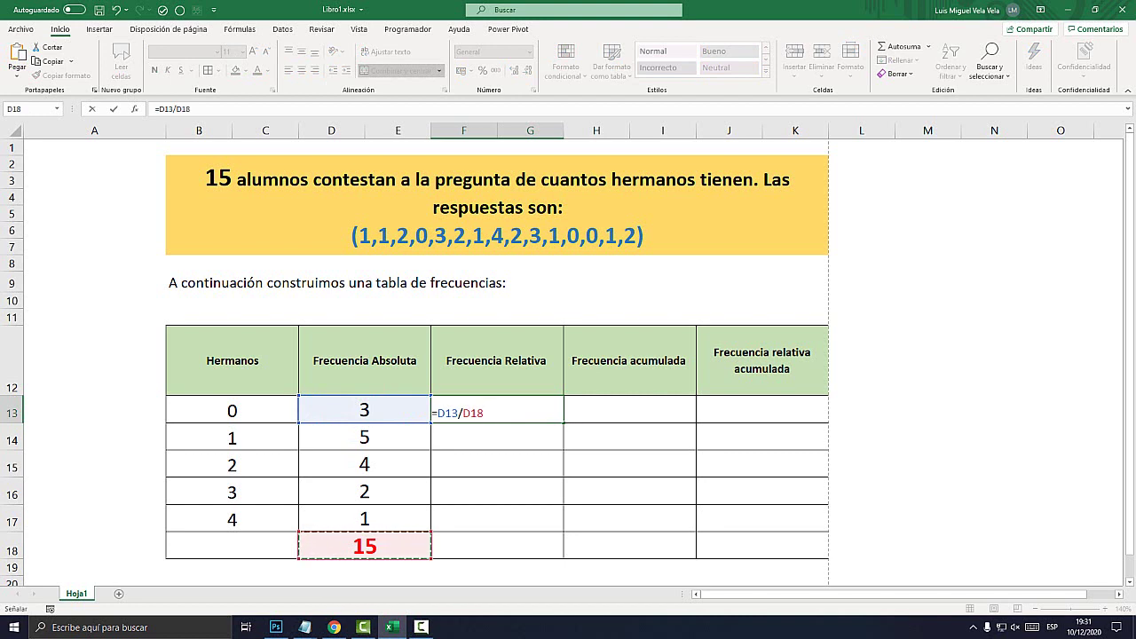
{"action": "key", "text": "alt"}
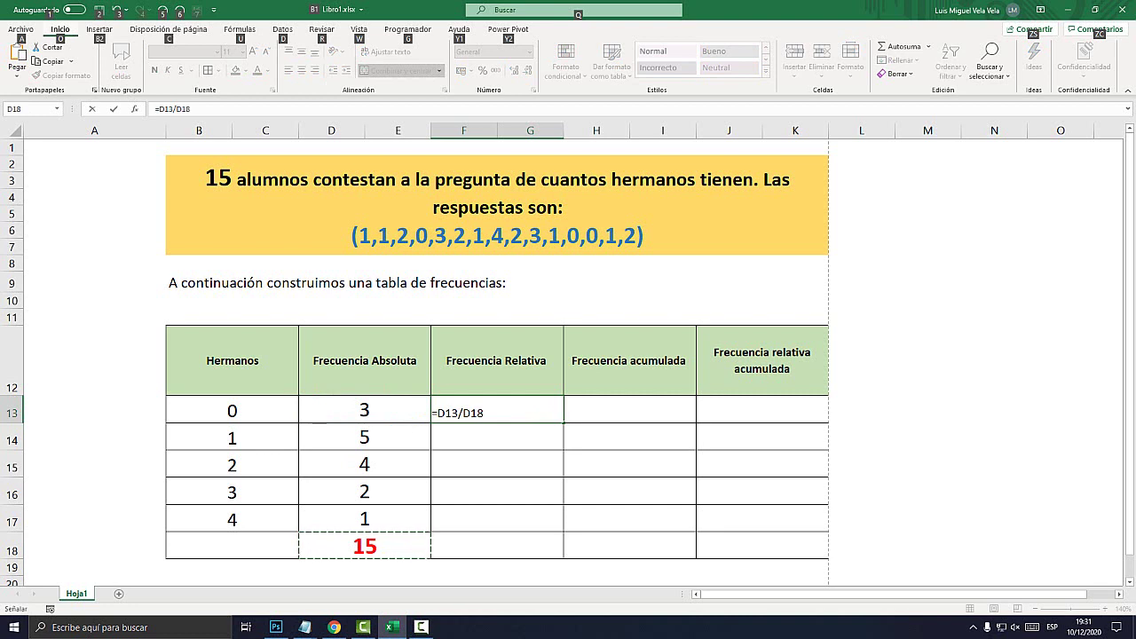
{"action": "key", "text": "F2"}
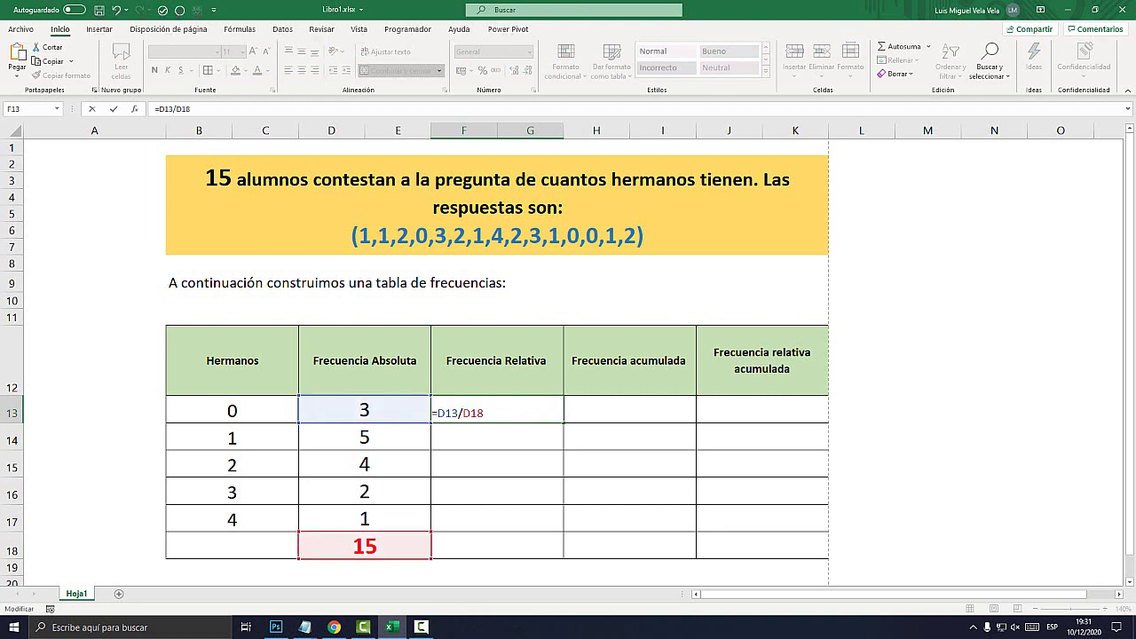
{"action": "type", "text": "$D$"}
{"action": "key", "text": "shift+Left"}
{"action": "key", "text": "shift+Left"}
{"action": "key", "text": "shift+Left"}
{"action": "key", "text": "shift+Left"}
{"action": "key", "text": "shift+Left"}
{"action": "key", "text": "End"}
{"action": "key", "text": "Return"}
{"action": "left_click", "coordinate": [524, 413]}
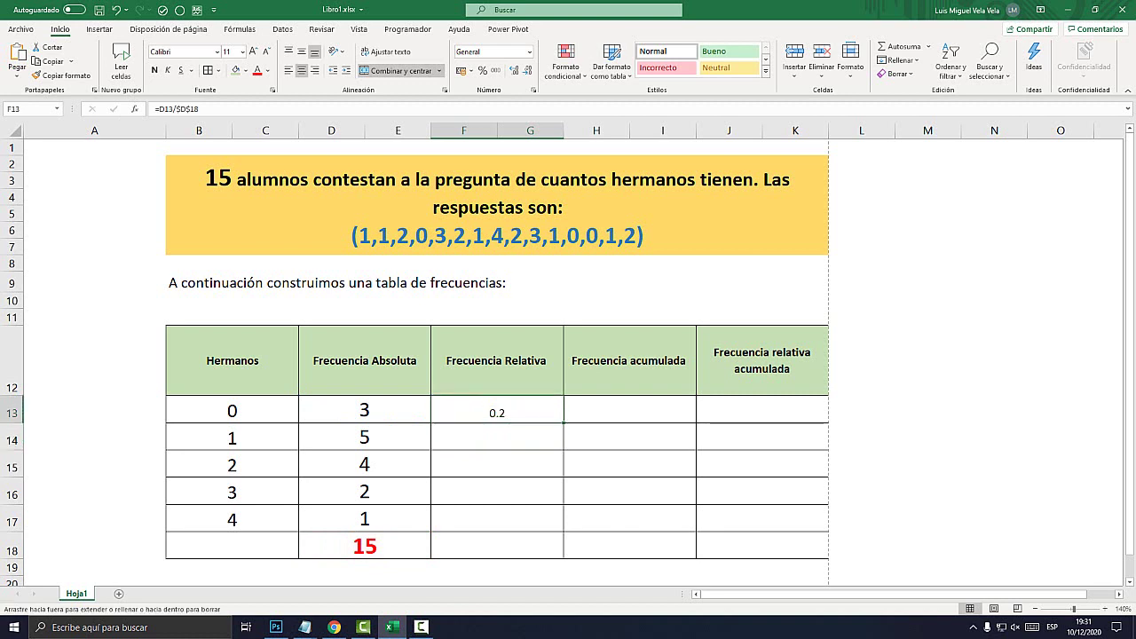
Step: Fill the relative frequency formula down to F17 and confirm F14 keeps $D$18
{"action": "left_click_drag", "start_coordinate": [564, 423], "coordinate": [564, 532]}
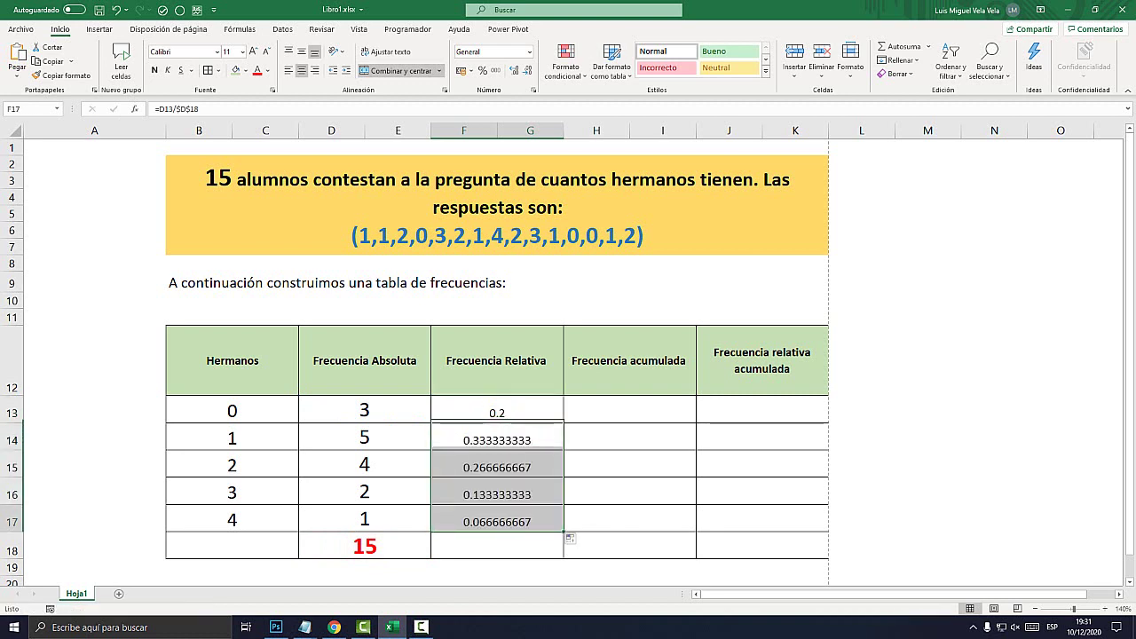
{"action": "key", "text": "Up"}
{"action": "key", "text": "Up"}
{"action": "key", "text": "Up"}
{"action": "key", "text": "Up"}
{"action": "key", "text": "Down"}
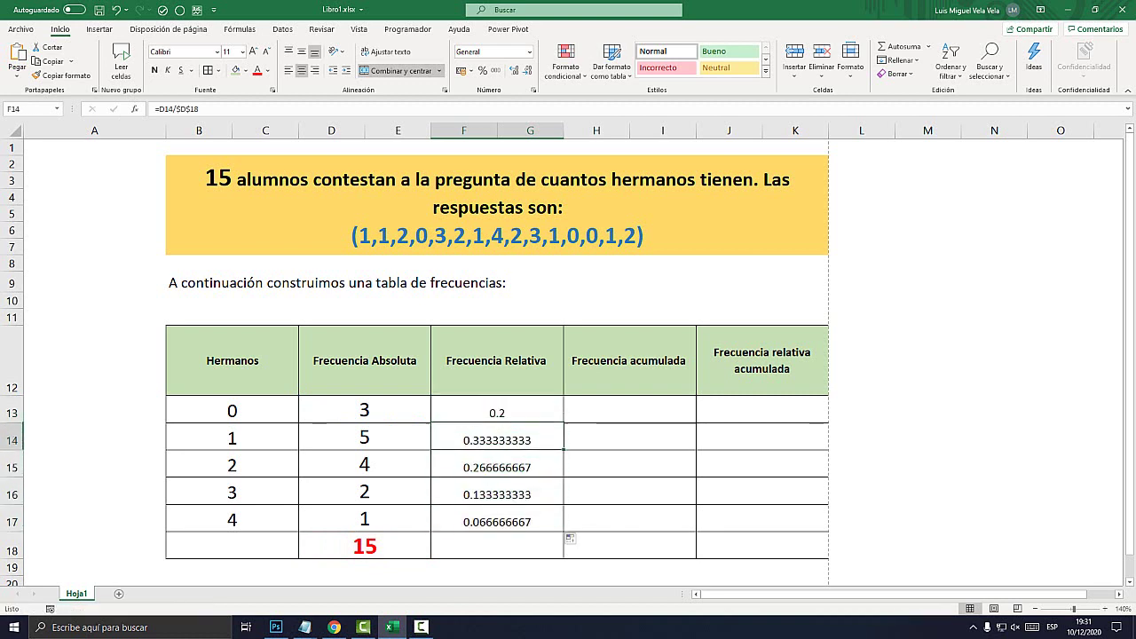
{"action": "key", "text": "F2"}
{"action": "key", "text": "shift+Left"}
{"action": "key", "text": "shift+Left"}
{"action": "key", "text": "shift+Left"}
{"action": "key", "text": "shift+Left"}
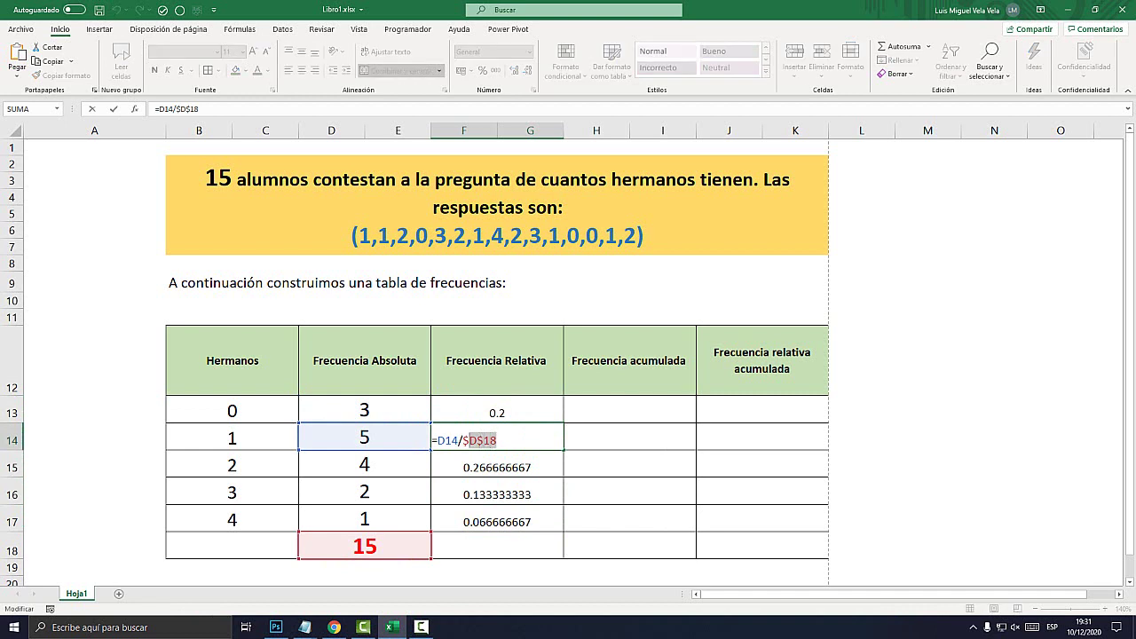
{"action": "key", "text": "BackSpace"}
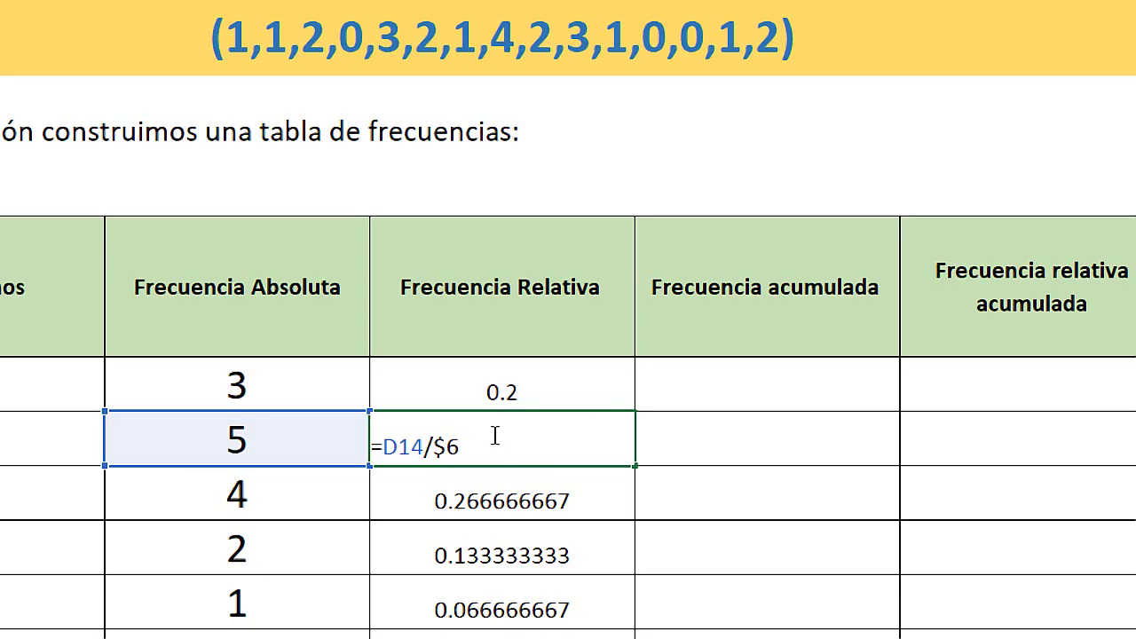
{"action": "key", "text": "ctrl+z"}
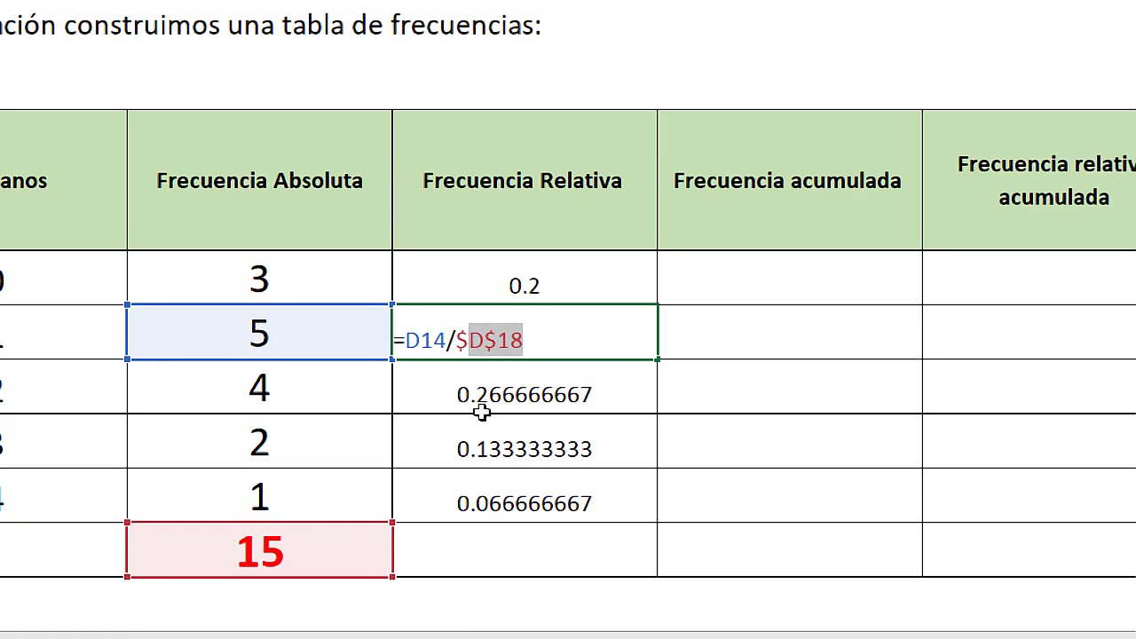
{"action": "key", "text": "Return"}
Step: Review the F15 and F16 formulas to confirm the fixed $D$18 total reference
{"action": "key", "text": "F2"}
{"action": "key", "text": "Left"}
{"action": "key", "text": "Left"}
{"action": "key", "text": "Left"}
{"action": "key", "text": "End"}
{"action": "key", "text": "shift+Left"}
{"action": "key", "text": "shift+Left"}
{"action": "key", "text": "shift+Left"}
{"action": "key", "text": "shift+Left"}
{"action": "key", "text": "shift+Left"}
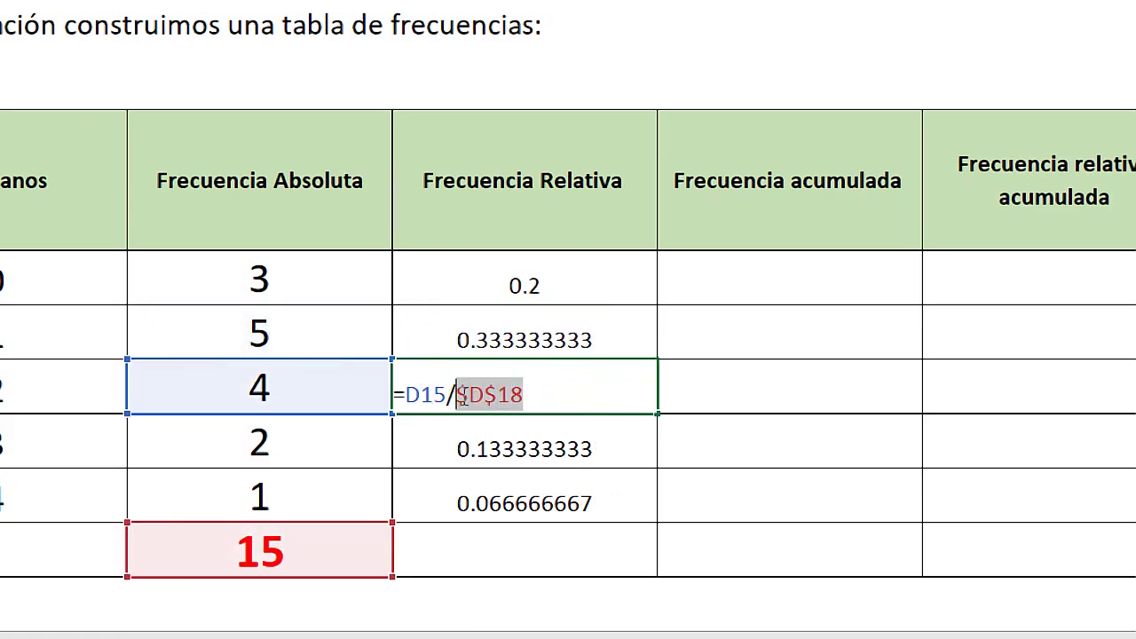
{"action": "key", "text": "End"}
{"action": "key", "text": "Return"}
{"action": "key", "text": "F2"}
{"action": "key", "text": "Left"}
{"action": "key", "text": "Left"}
{"action": "key", "text": "Left"}
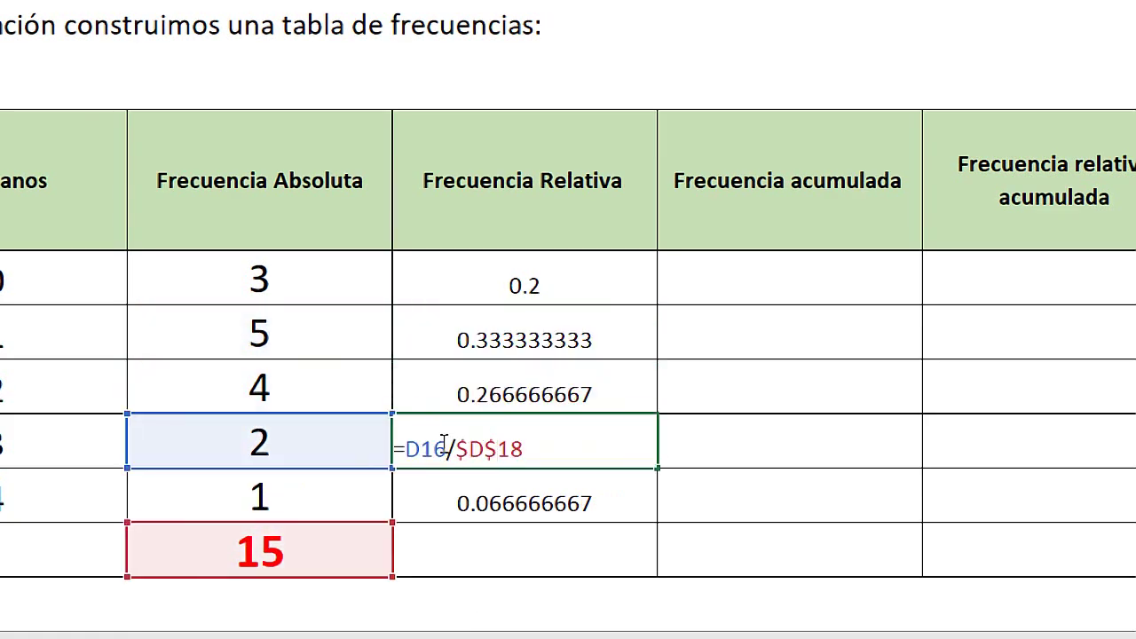
{"action": "key", "text": "shift+Left"}
{"action": "key", "text": "shift+Left"}
{"action": "key", "text": "shift+Left"}
{"action": "key", "text": "Escape"}
Step: Inspect the F17 and F15 formulas, pointing out the dollar signs fixing the total
{"action": "left_click", "coordinate": [466, 487]}
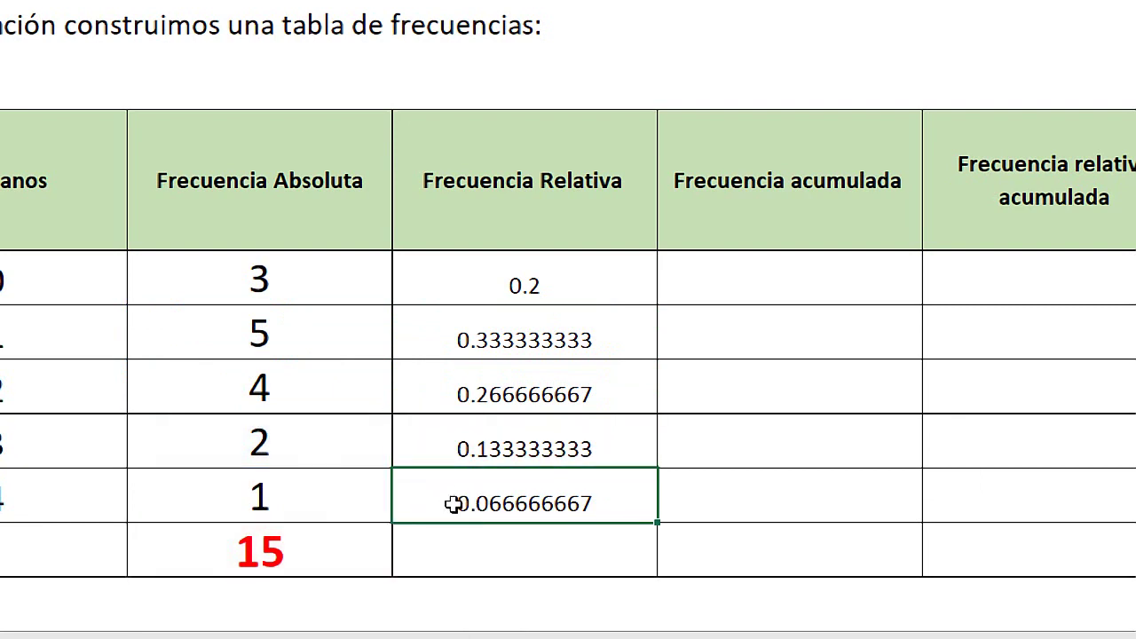
{"action": "key", "text": "F2"}
{"action": "double_click", "coordinate": [412, 500]}
{"action": "key", "text": "Escape"}
{"action": "double_click", "coordinate": [451, 397]}
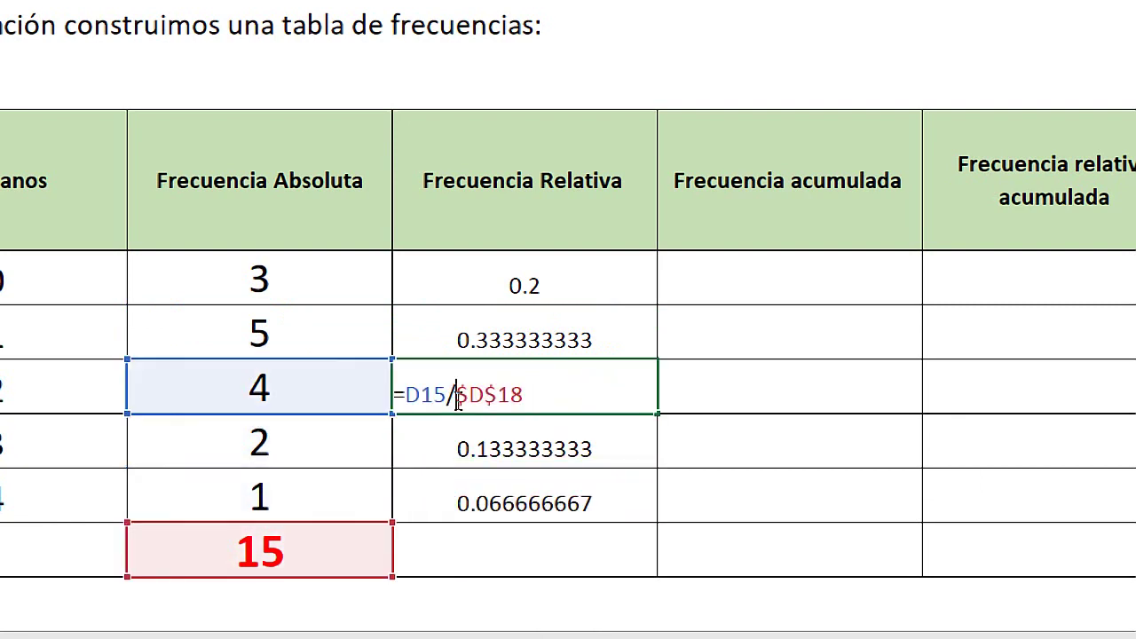
{"action": "double_click", "coordinate": [423, 394]}
{"action": "key", "text": "Escape"}
{"action": "double_click", "coordinate": [522, 394]}
{"action": "double_click", "coordinate": [489, 394]}
Step: Highlight both dollar signs in F15's formula and leave it unchanged
{"action": "double_click", "coordinate": [462, 394]}
{"action": "double_click", "coordinate": [491, 394]}
{"action": "left_click", "coordinate": [493, 394]}
{"action": "key", "text": "Return"}
Step: Enter =SUMA(F13:G17) in F18 so the relative frequencies total 1
{"action": "left_click", "coordinate": [479, 548]}
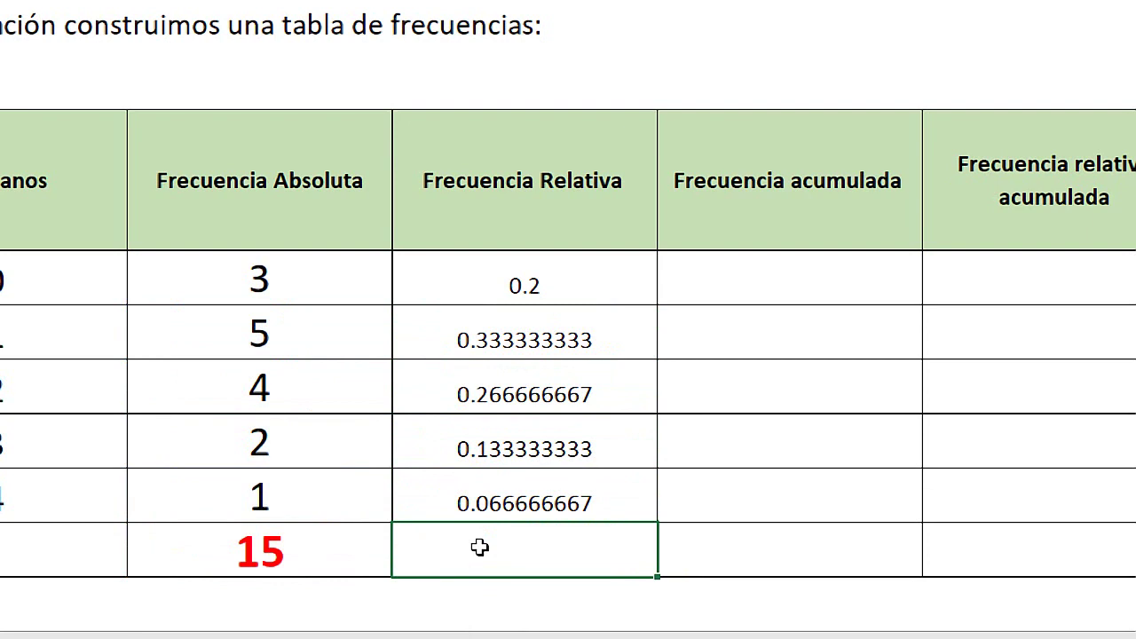
{"action": "type", "text": "=sum"}
{"action": "key", "text": "Tab"}
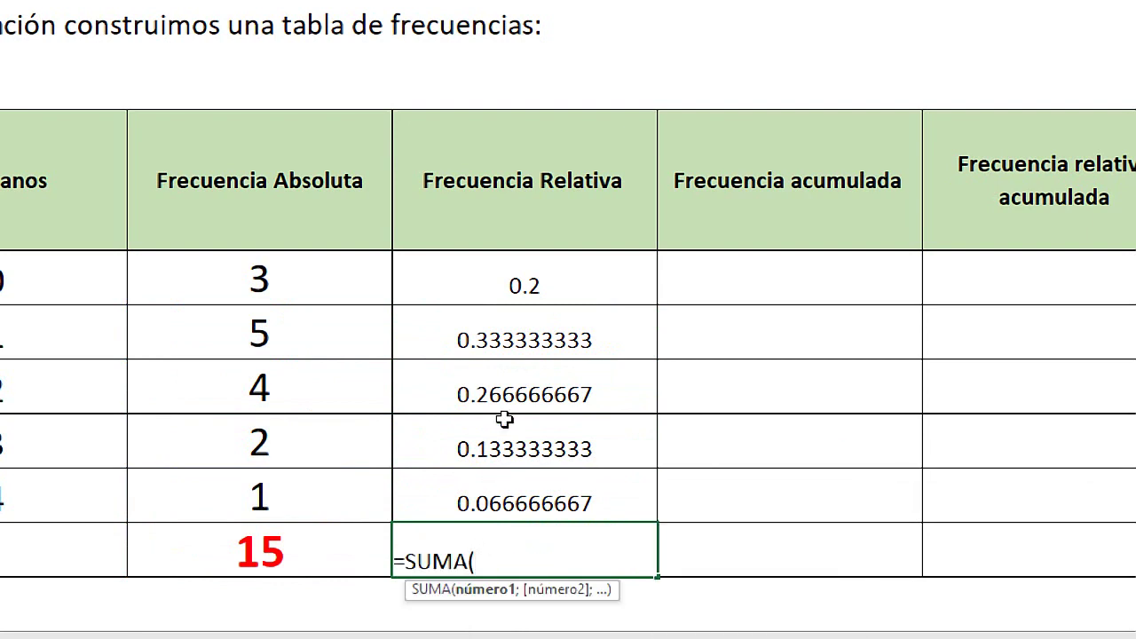
{"action": "left_click_drag", "start_coordinate": [524, 285], "coordinate": [520, 497]}
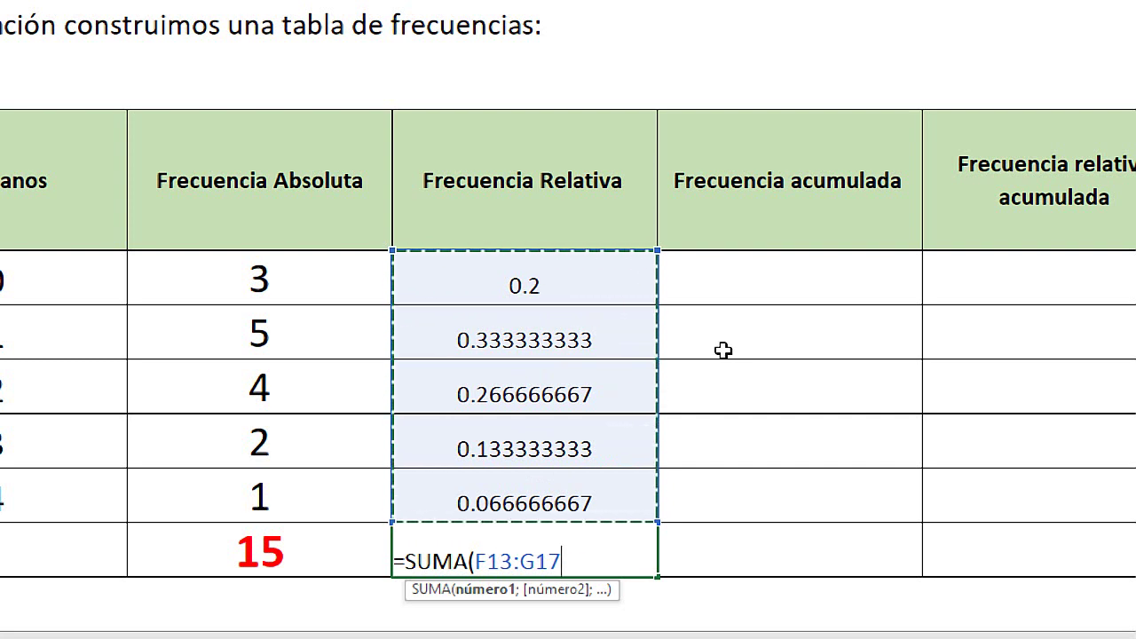
{"action": "type", "text": ")"}
{"action": "key", "text": "Return"}
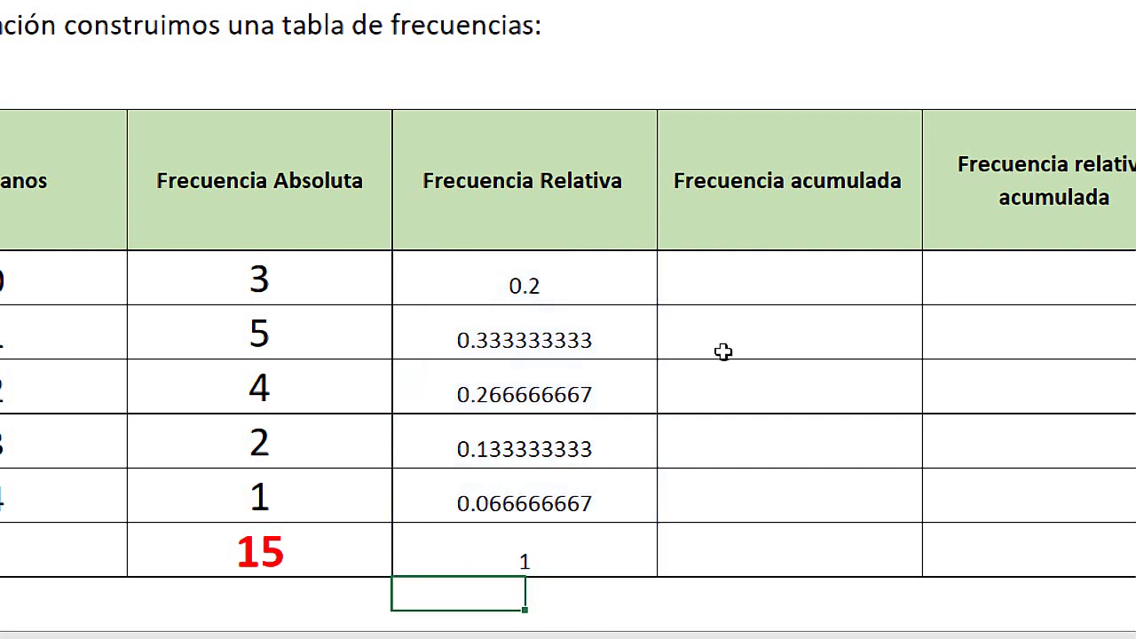
{"action": "left_click", "coordinate": [516, 539]}
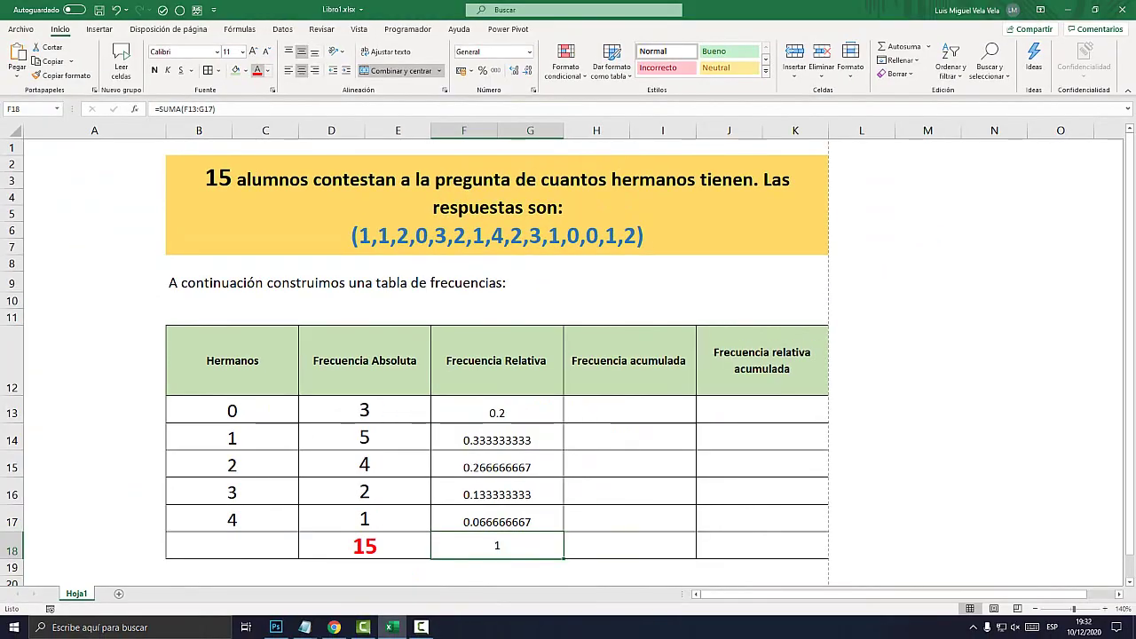
Step: Format the total 1 with a larger font, red colour and bold
{"action": "left_click", "coordinate": [253, 51]}
{"action": "left_click", "coordinate": [253, 52]}
{"action": "left_click", "coordinate": [267, 71]}
{"action": "left_click", "coordinate": [267, 199]}
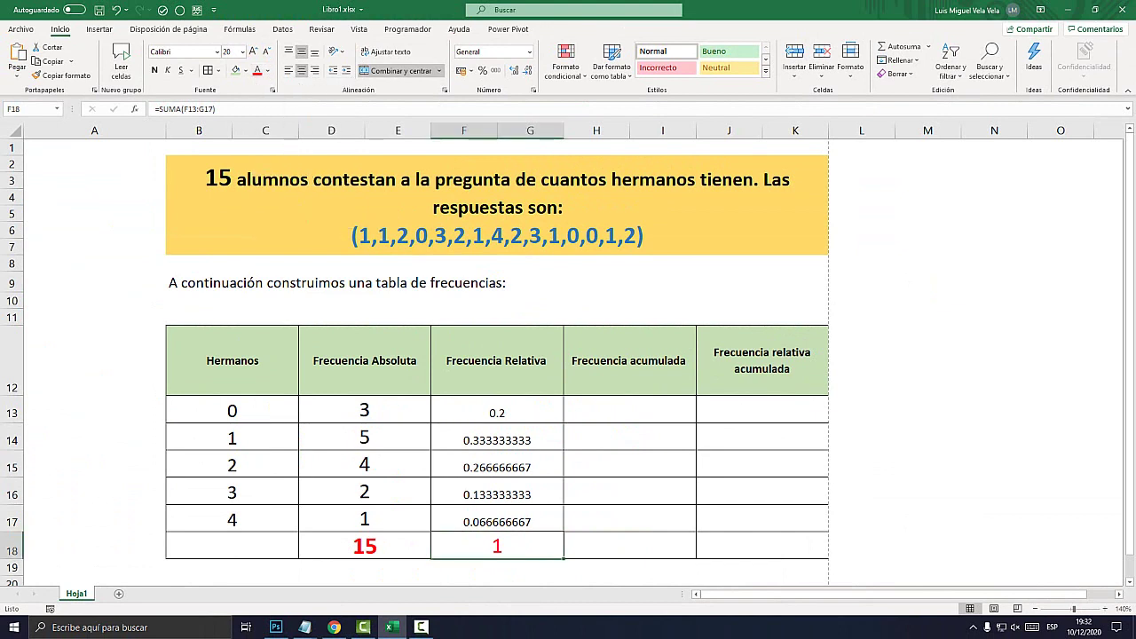
{"action": "left_click", "coordinate": [154, 70]}
{"action": "left_click", "coordinate": [364, 546]}
{"action": "left_click", "coordinate": [497, 545]}
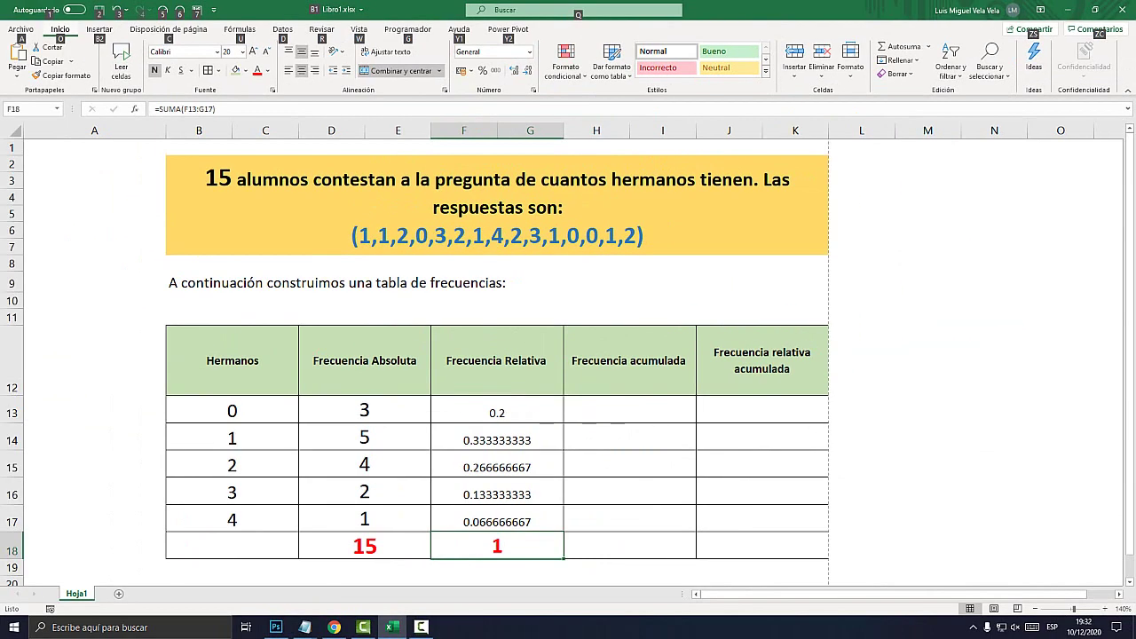
Step: Enter =D13 in H13 so the first cumulative frequency shows 3
{"action": "left_click", "coordinate": [691, 417]}
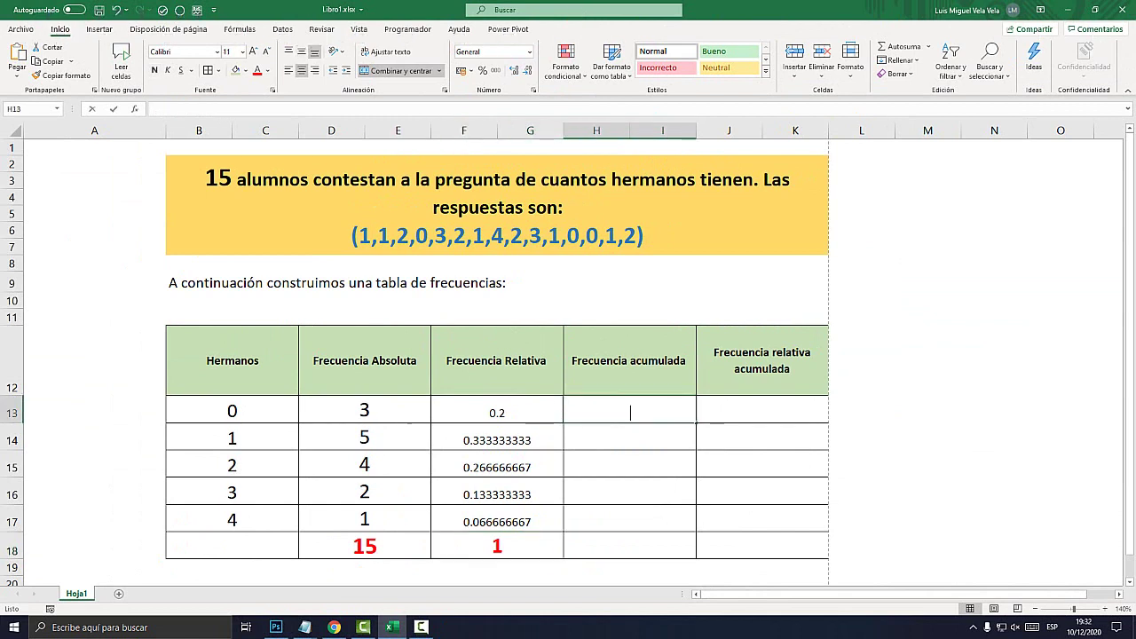
{"action": "type", "text": "="}
{"action": "left_click", "coordinate": [365, 409]}
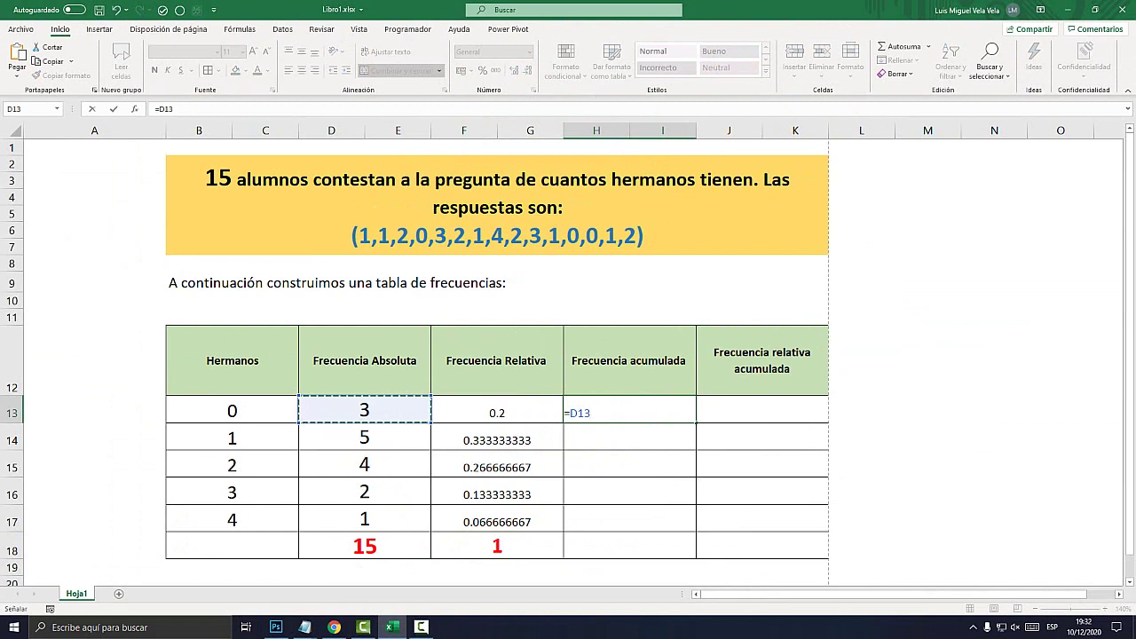
{"action": "key", "text": "Return"}
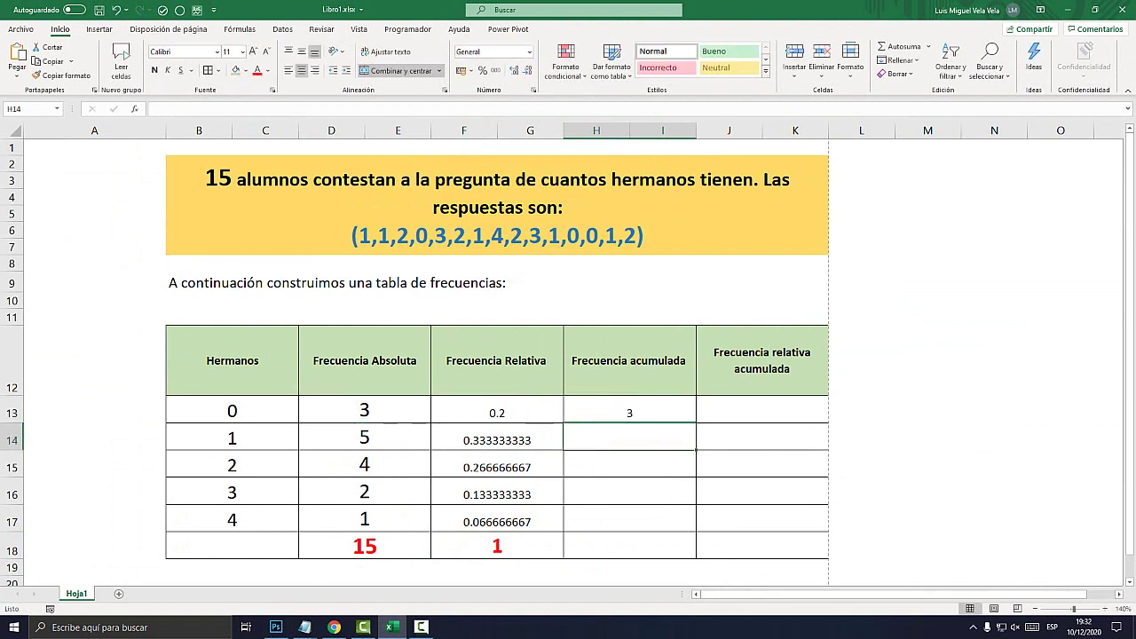
Step: Enlarge the font of the cumulative frequency cells H13 to H17
{"action": "left_click", "coordinate": [629, 409]}
{"action": "left_click", "coordinate": [629, 518]}
{"action": "mouse_move", "coordinate": [629, 519]}
{"action": "left_mouse_down"}
{"action": "mouse_move", "coordinate": [629, 437]}
{"action": "mouse_move", "coordinate": [630, 518]}
{"action": "left_mouse_up"}
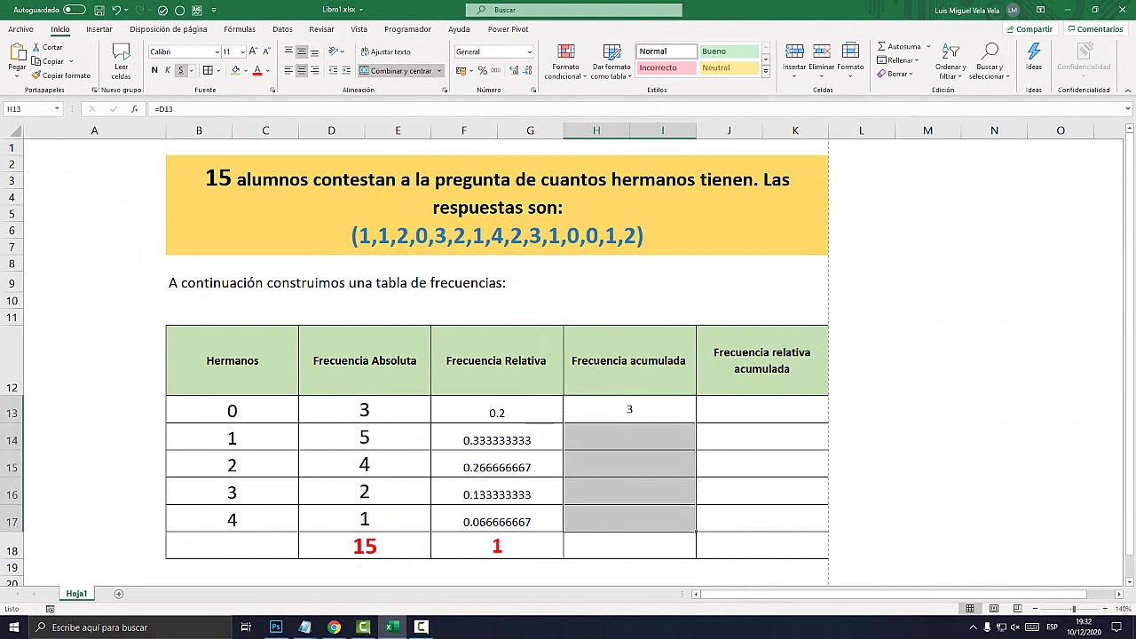
{"action": "left_click", "coordinate": [253, 52]}
{"action": "left_click", "coordinate": [253, 52]}
{"action": "left_click", "coordinate": [253, 52]}
{"action": "left_click", "coordinate": [253, 52]}
{"action": "left_click", "coordinate": [253, 52]}
{"action": "left_click", "coordinate": [629, 438]}
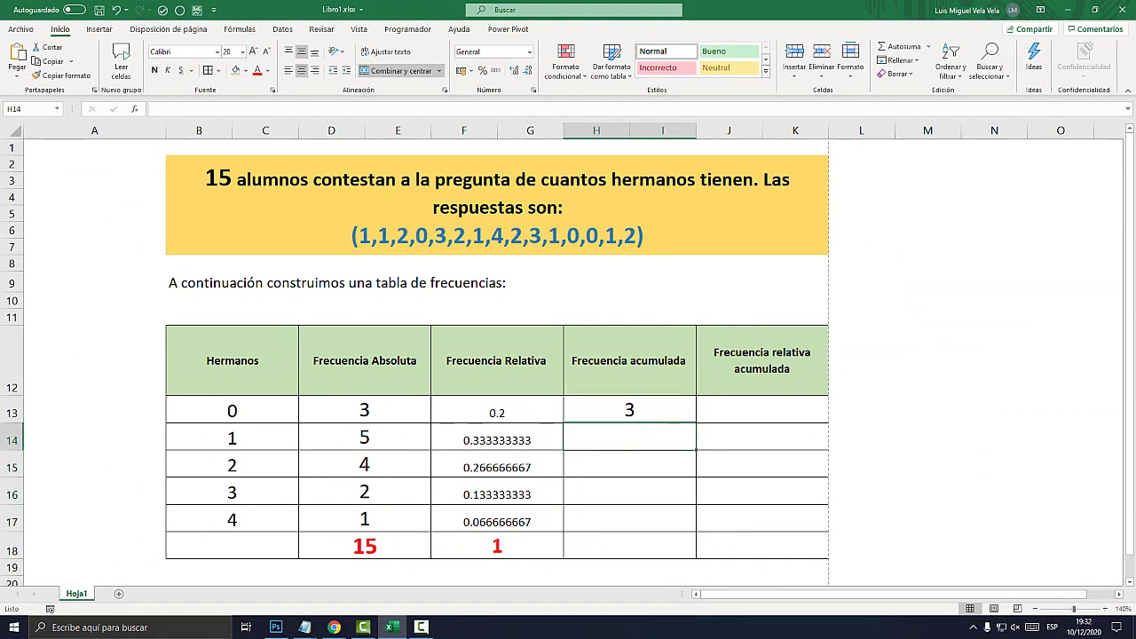
Step: Check H13's formula, cancel a formula started in H14, and select H13:H17
{"action": "double_click", "coordinate": [629, 409]}
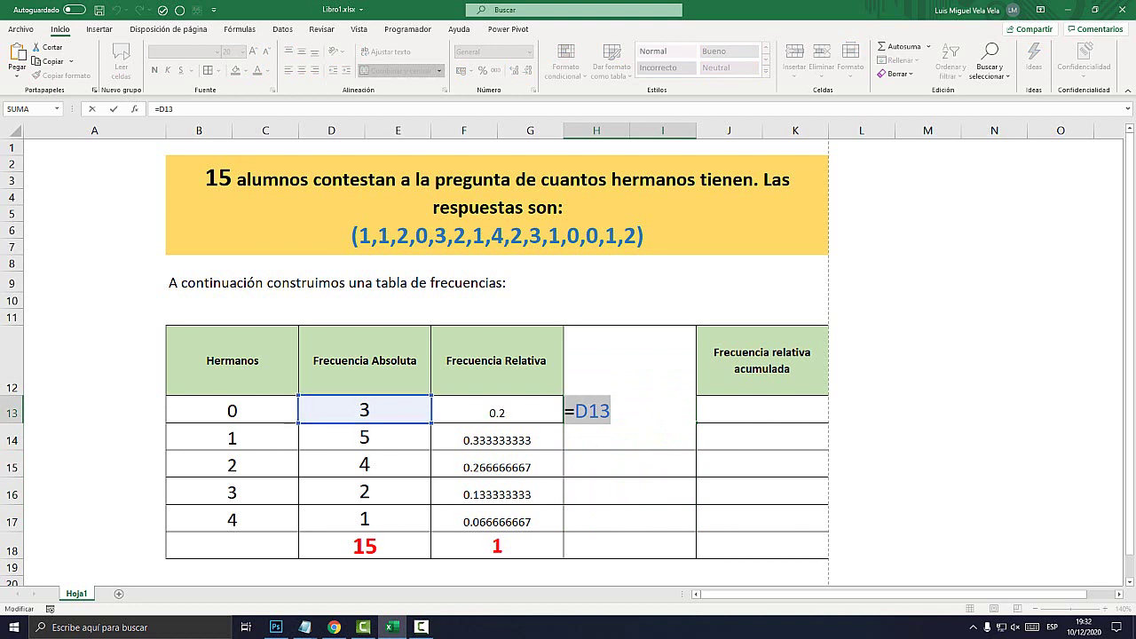
{"action": "key", "text": "Escape"}
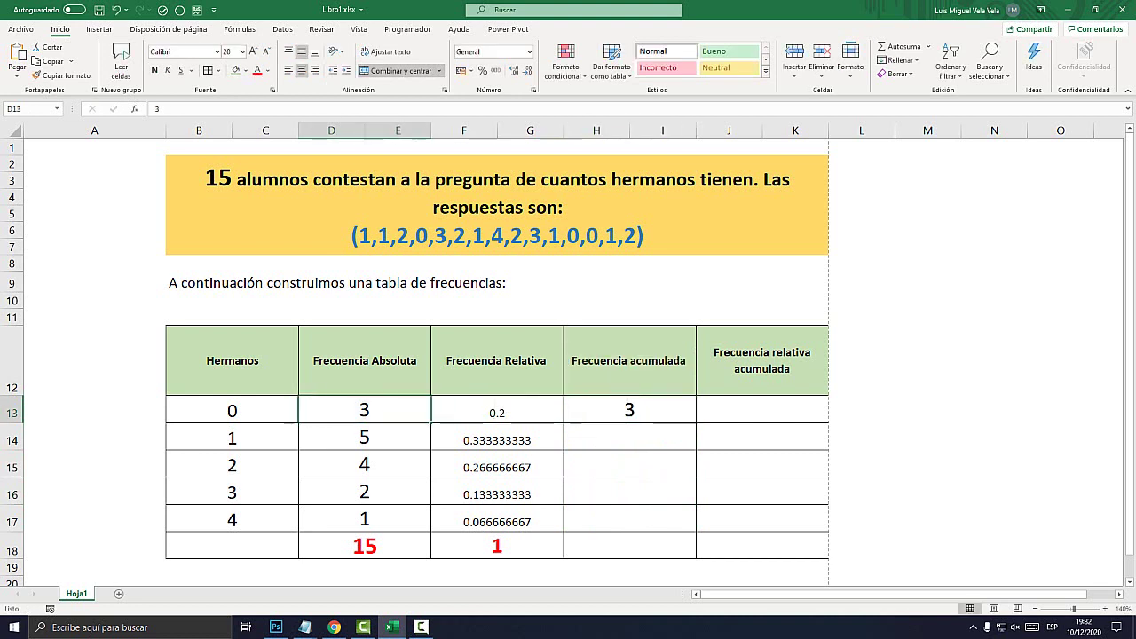
{"action": "left_click", "coordinate": [629, 437]}
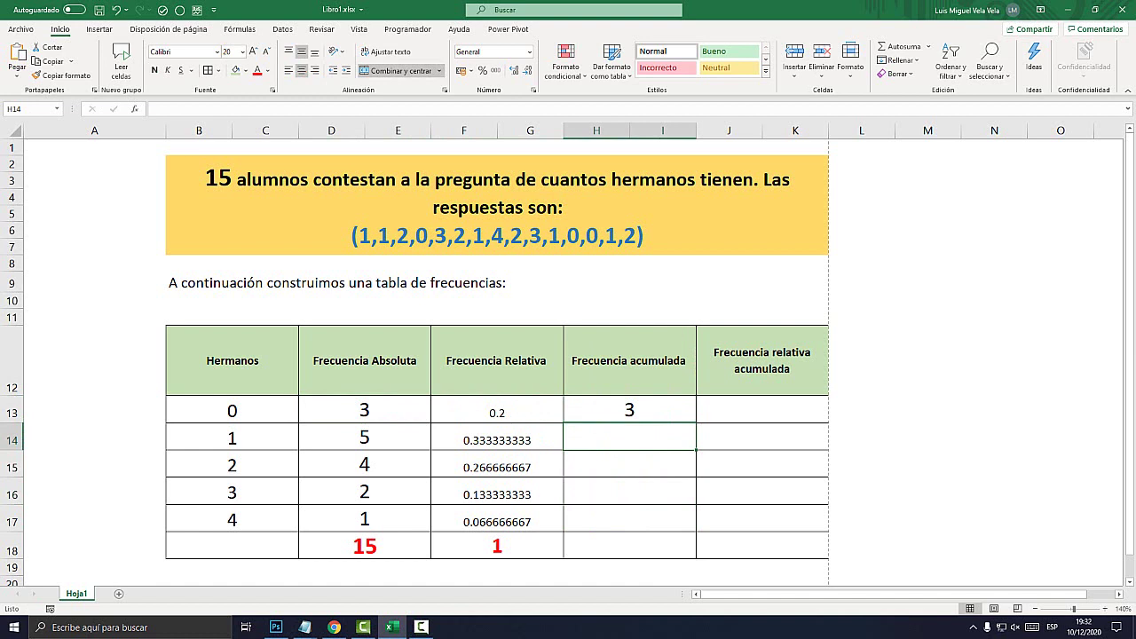
{"action": "type", "text": "="}
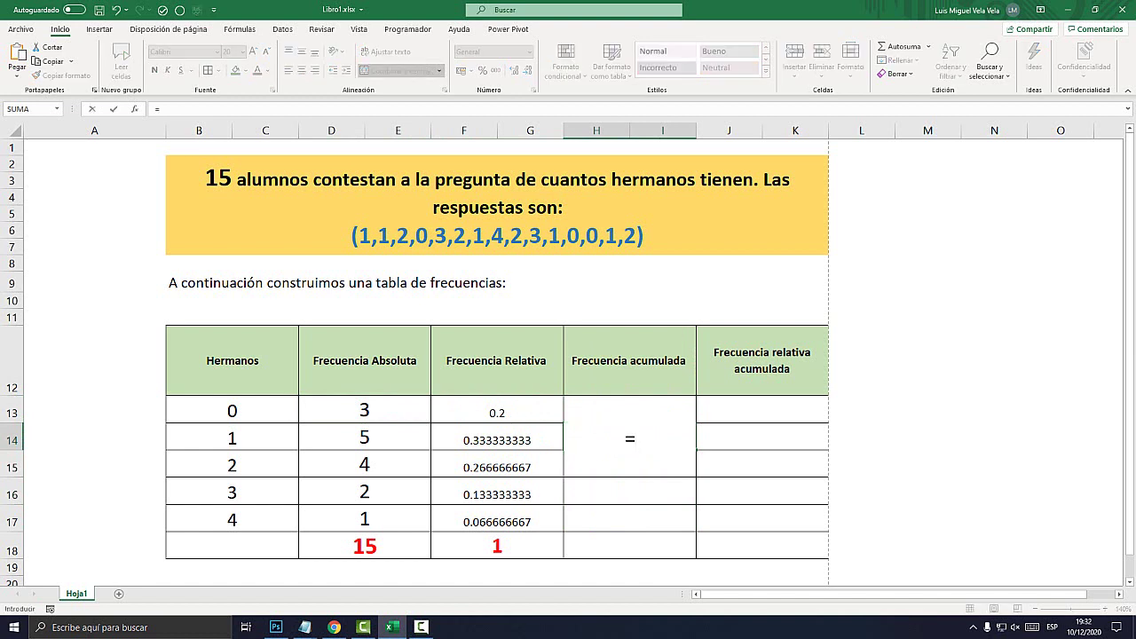
{"action": "key", "text": "Escape"}
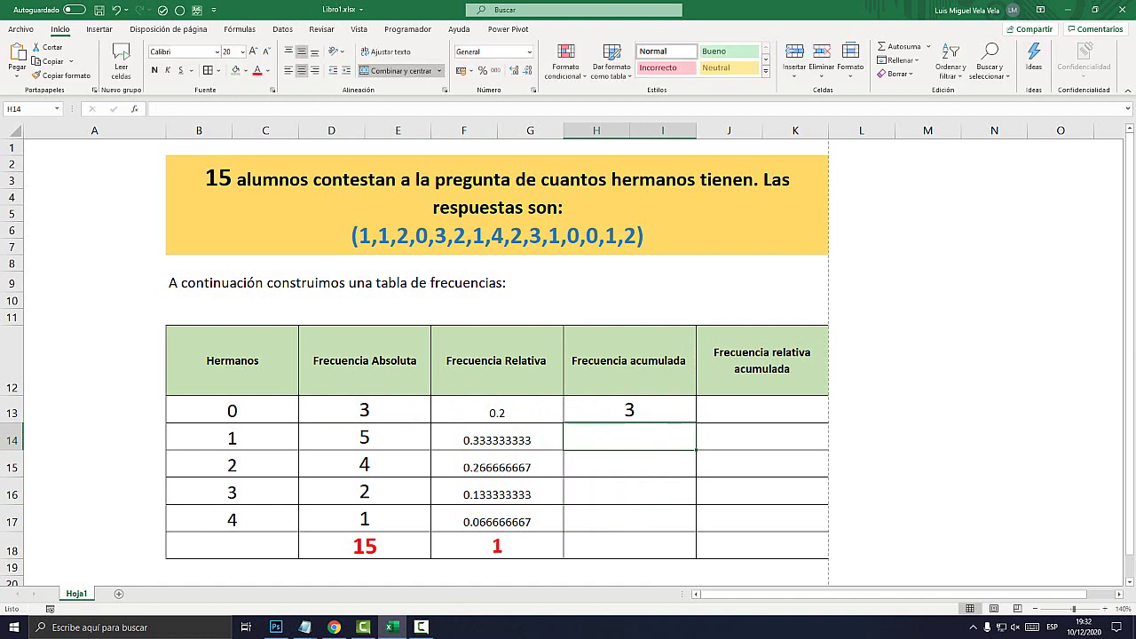
{"action": "left_click_drag", "start_coordinate": [629, 518], "coordinate": [630, 409]}
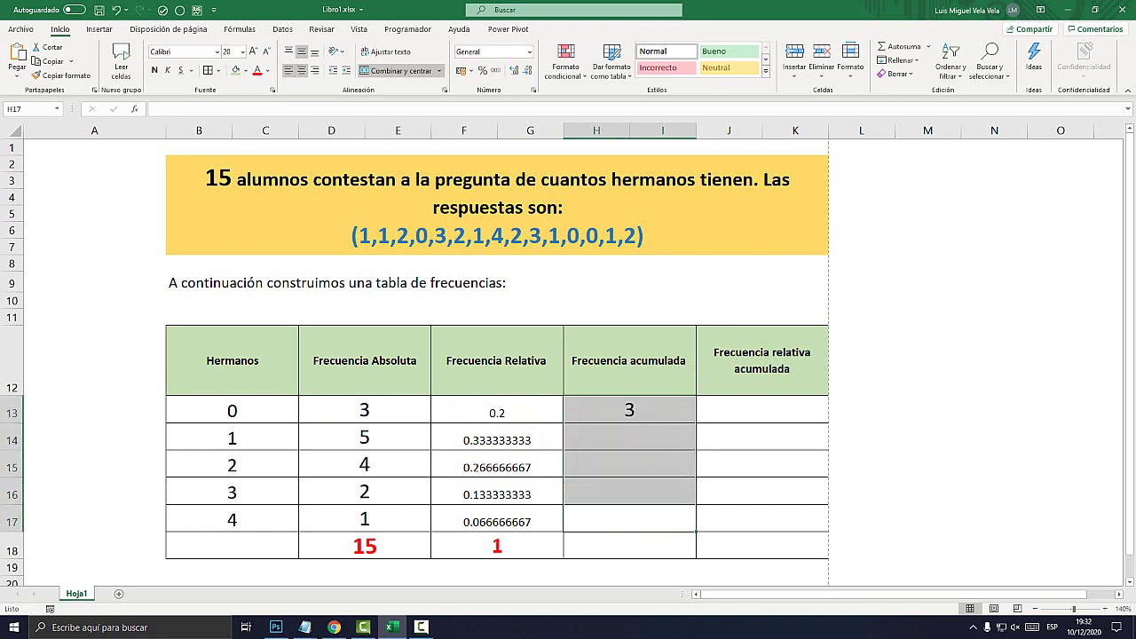
Step: Enter =H13+D14 in H14 and fill it to H17, giving 3, 8, 12, 14, 15
{"action": "left_click", "coordinate": [629, 436]}
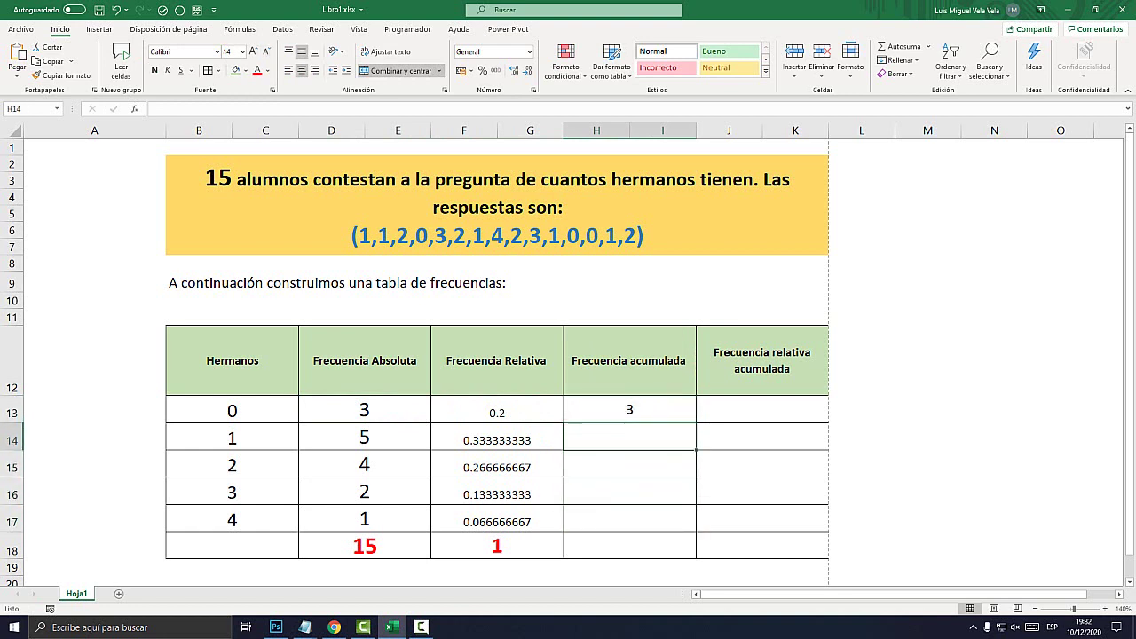
{"action": "type", "text": "=s"}
{"action": "type", "text": "uma"}
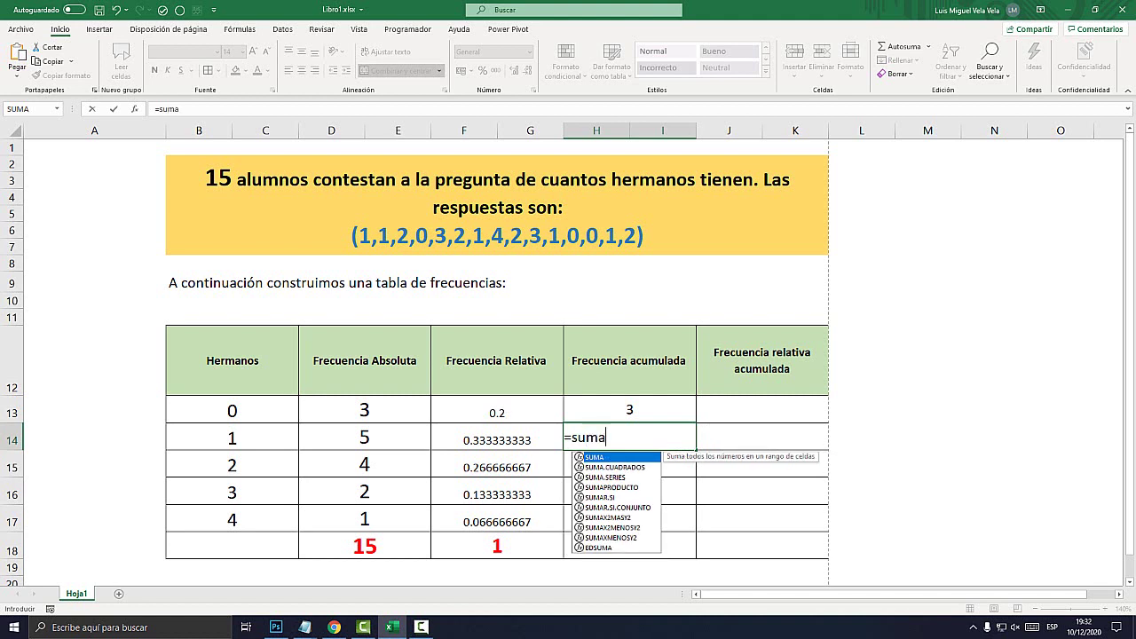
{"action": "double_click", "coordinate": [588, 437]}
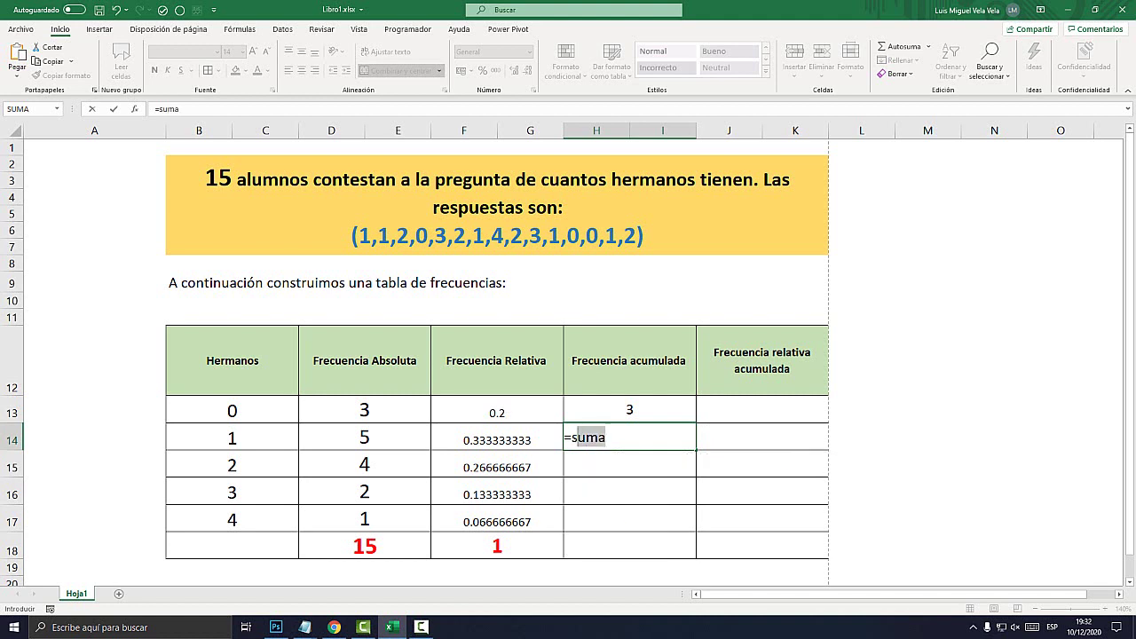
{"action": "key", "text": "BackSpace"}
{"action": "key", "text": "Up"}
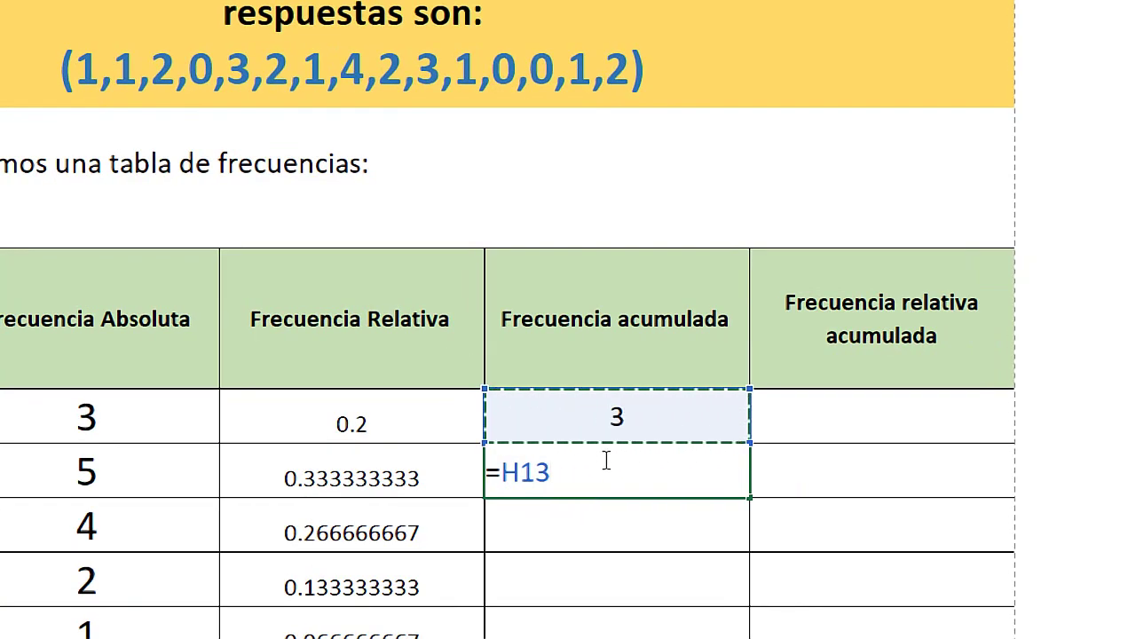
{"action": "type", "text": "+"}
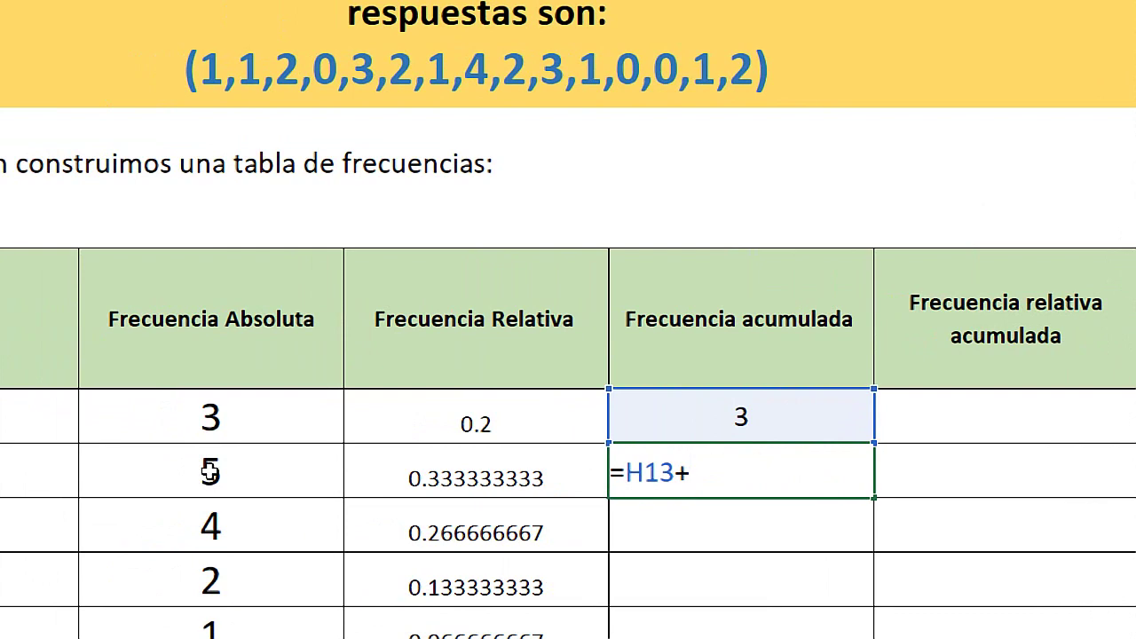
{"action": "left_click", "coordinate": [209, 471]}
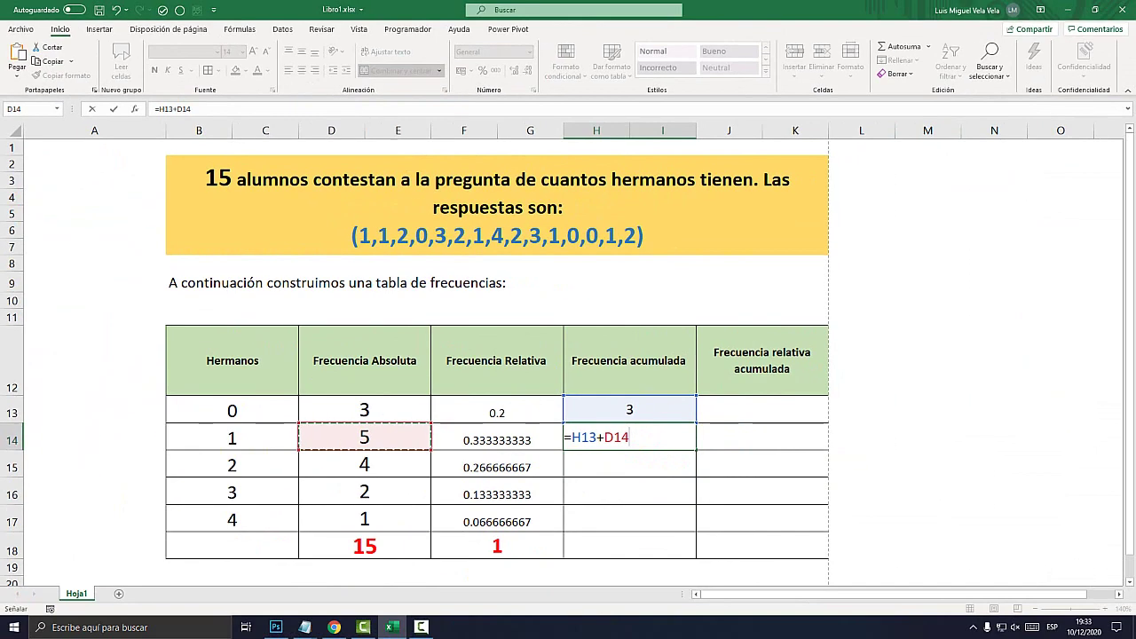
{"action": "key", "text": "Return"}
{"action": "key", "text": "Up"}
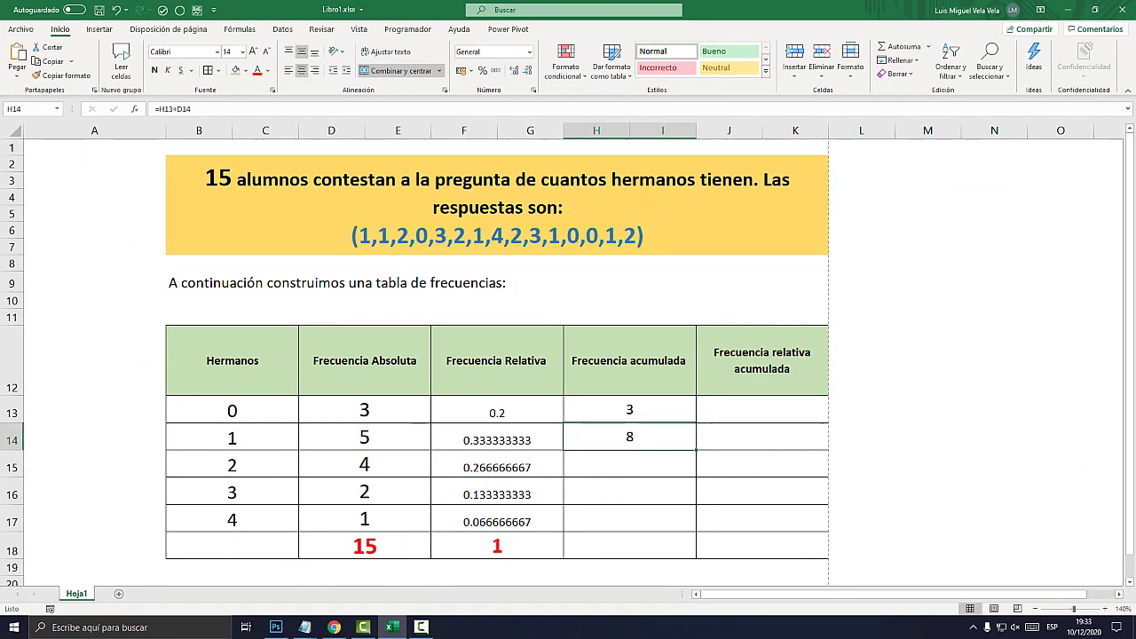
{"action": "left_click_drag", "start_coordinate": [697, 450], "coordinate": [674, 528]}
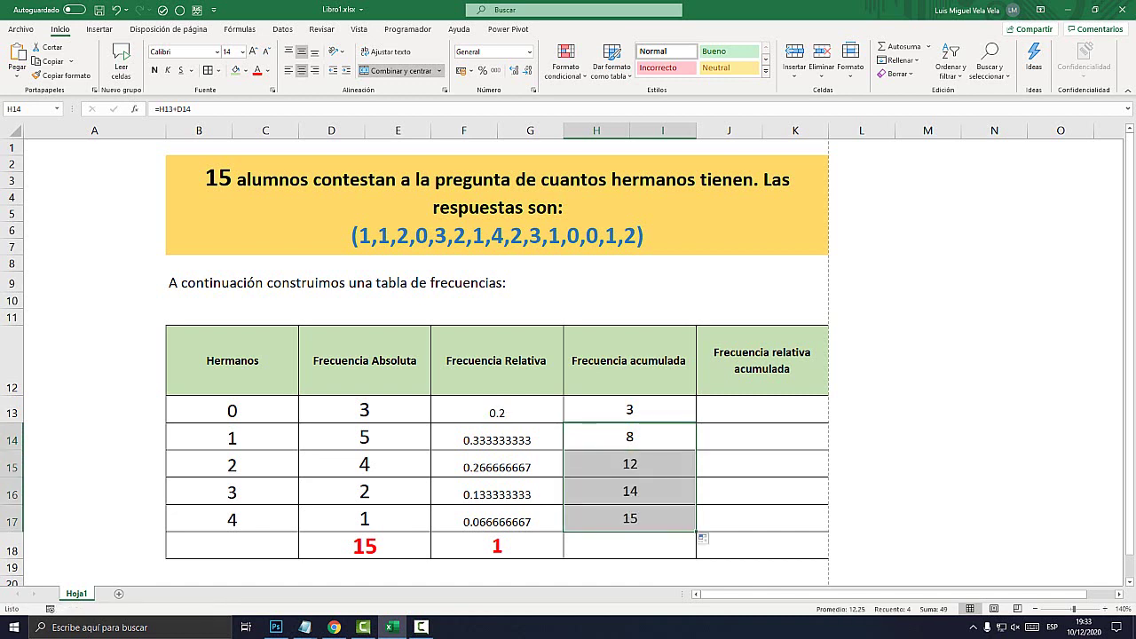
{"action": "left_click", "coordinate": [631, 518]}
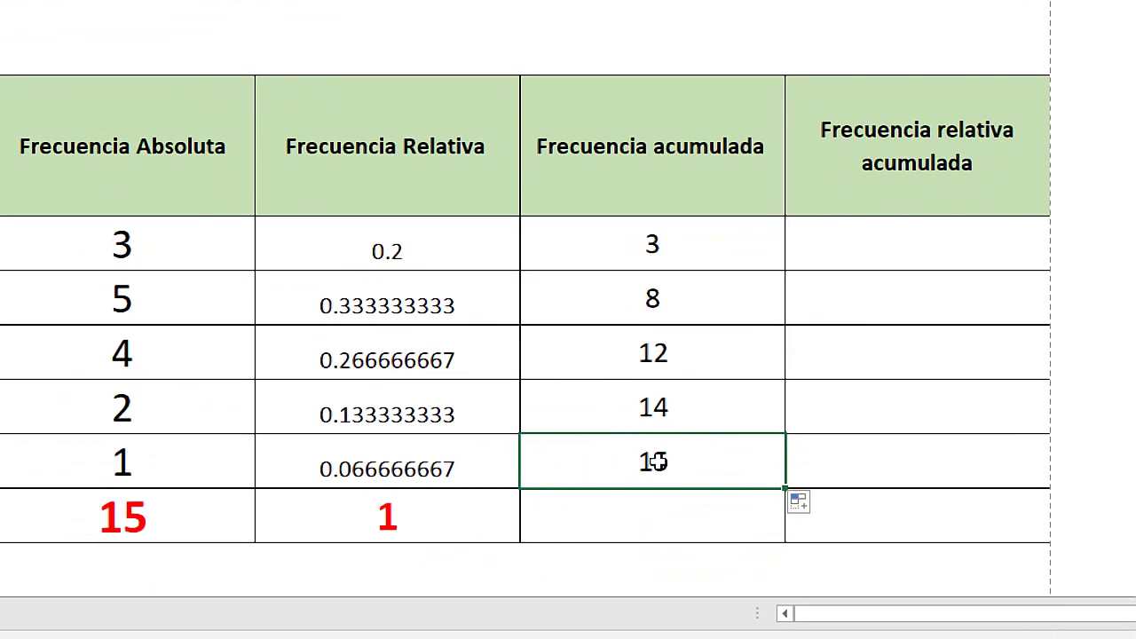
{"action": "left_click", "coordinate": [97, 508]}
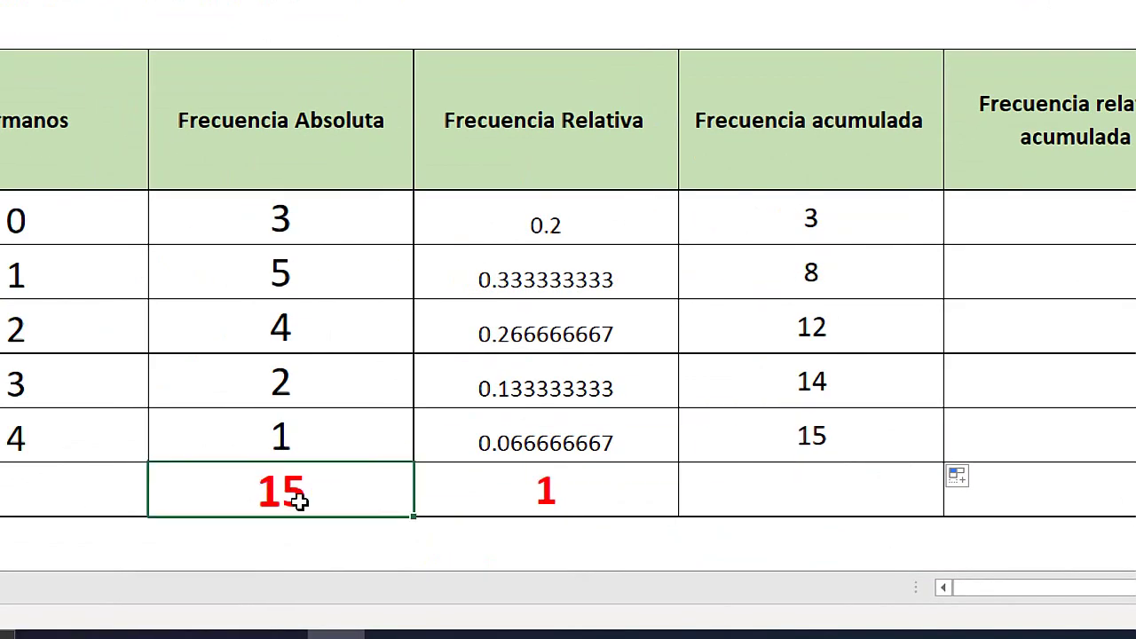
{"action": "left_click", "coordinate": [770, 428]}
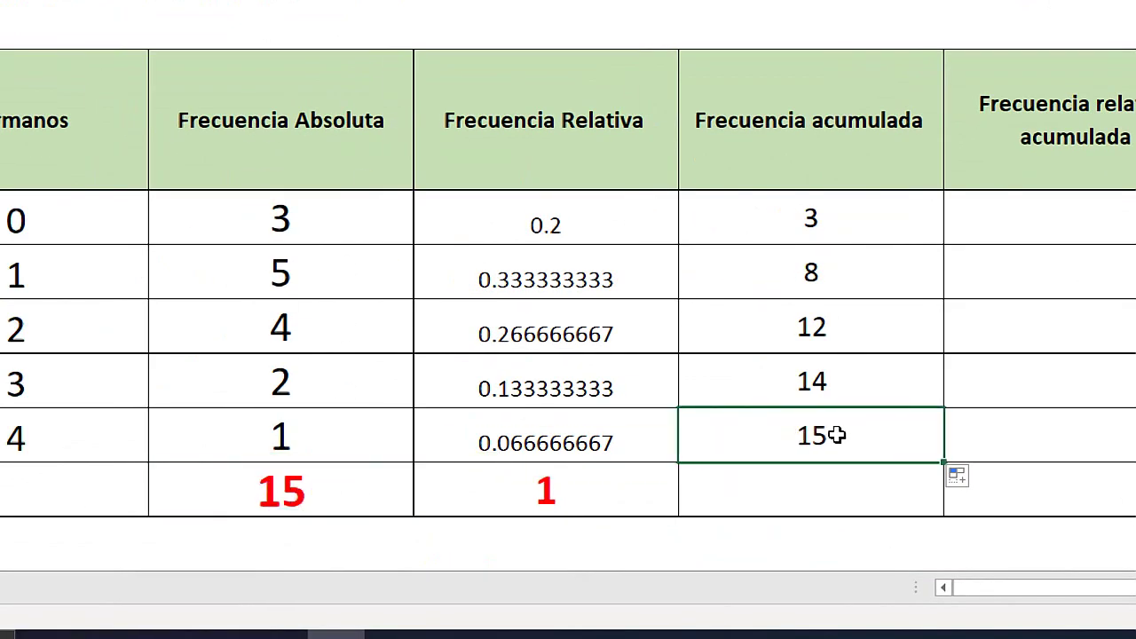
{"action": "left_click", "coordinate": [302, 489]}
{"action": "left_click", "coordinate": [839, 414]}
{"action": "left_click", "coordinate": [307, 495]}
{"action": "left_click", "coordinate": [734, 441]}
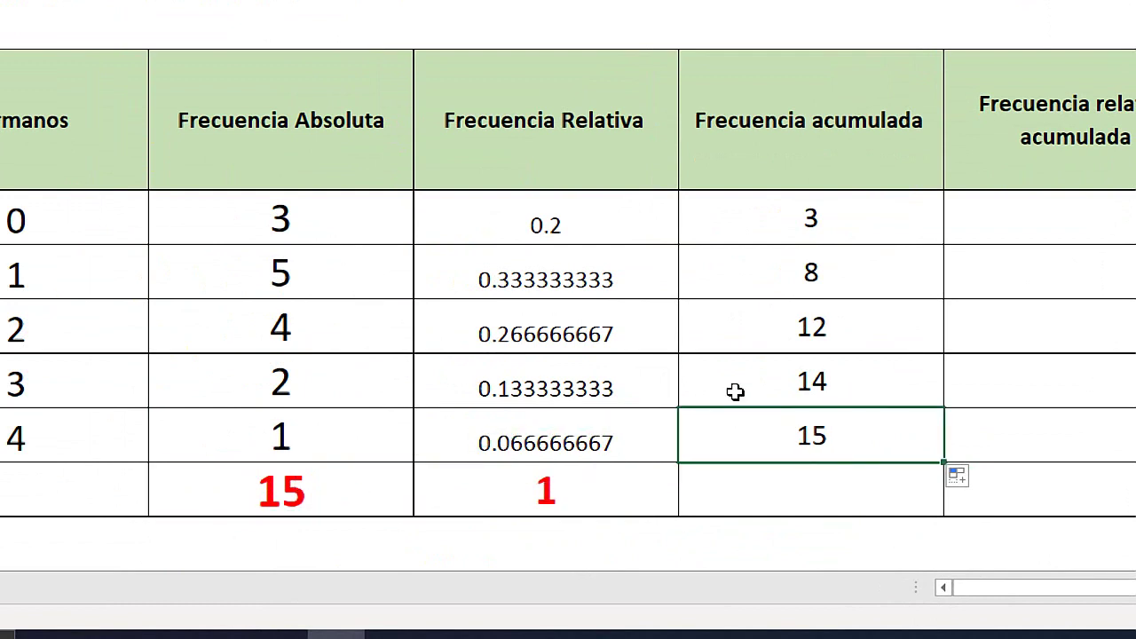
{"action": "left_click", "coordinate": [286, 212]}
{"action": "left_click", "coordinate": [817, 223]}
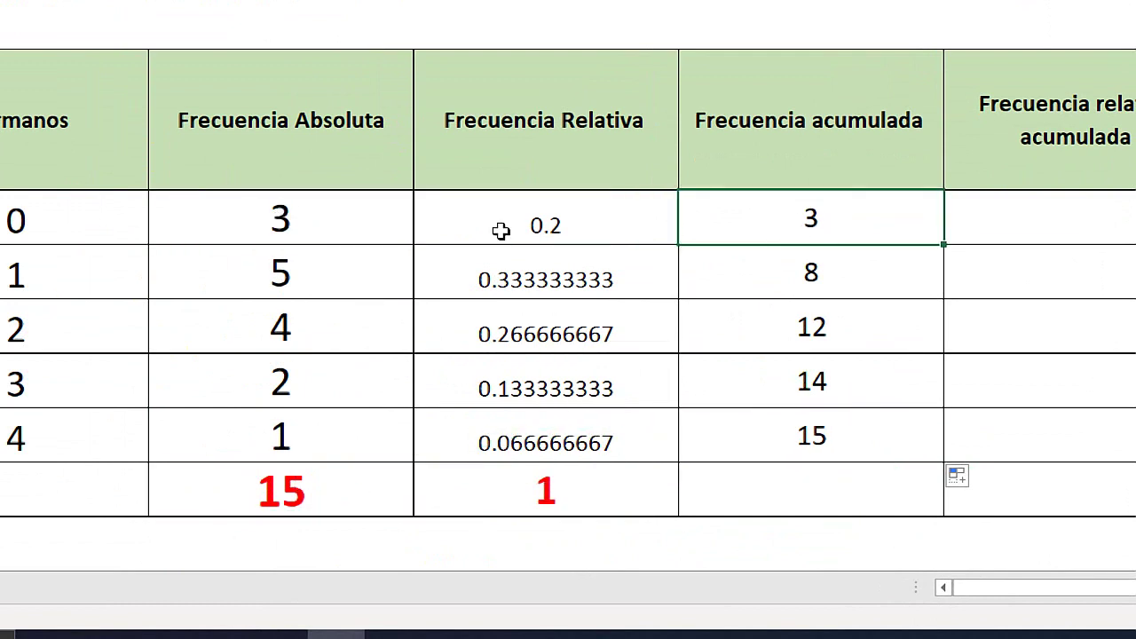
{"action": "left_click", "coordinate": [503, 228]}
{"action": "left_click", "coordinate": [296, 213]}
{"action": "left_click", "coordinate": [293, 279]}
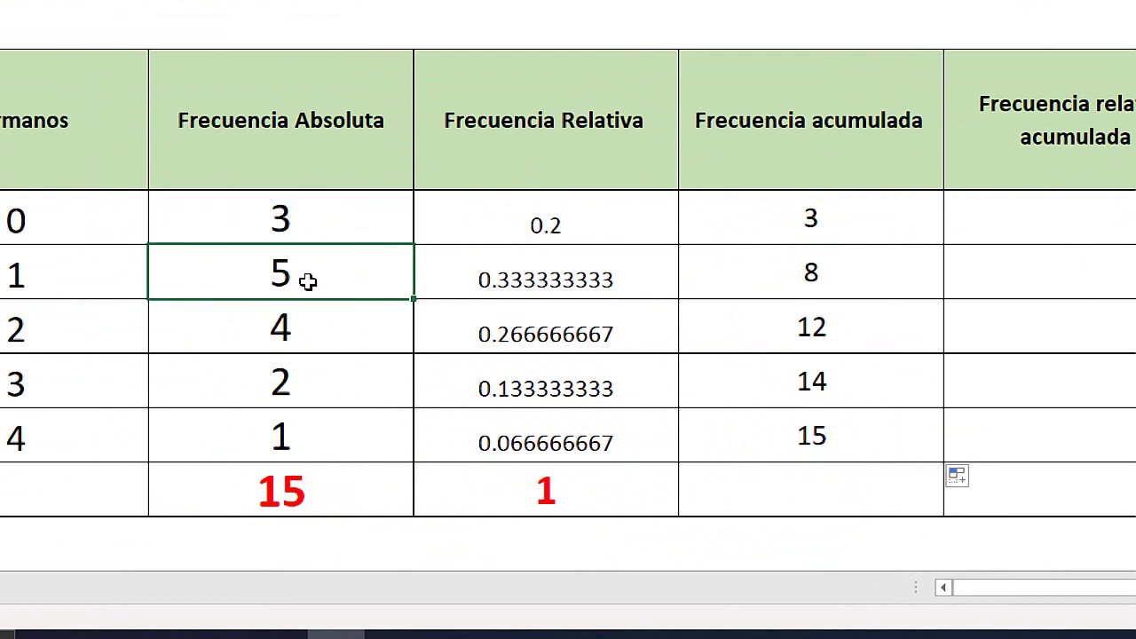
{"action": "left_click", "coordinate": [889, 265]}
{"action": "left_click", "coordinate": [793, 317]}
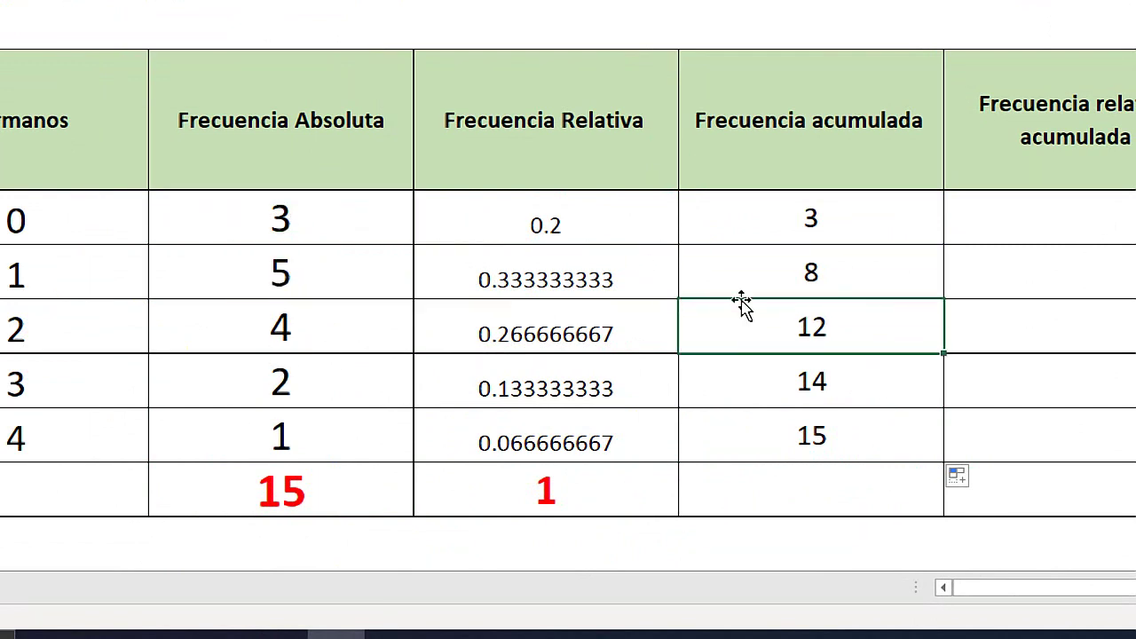
{"action": "left_click", "coordinate": [287, 216]}
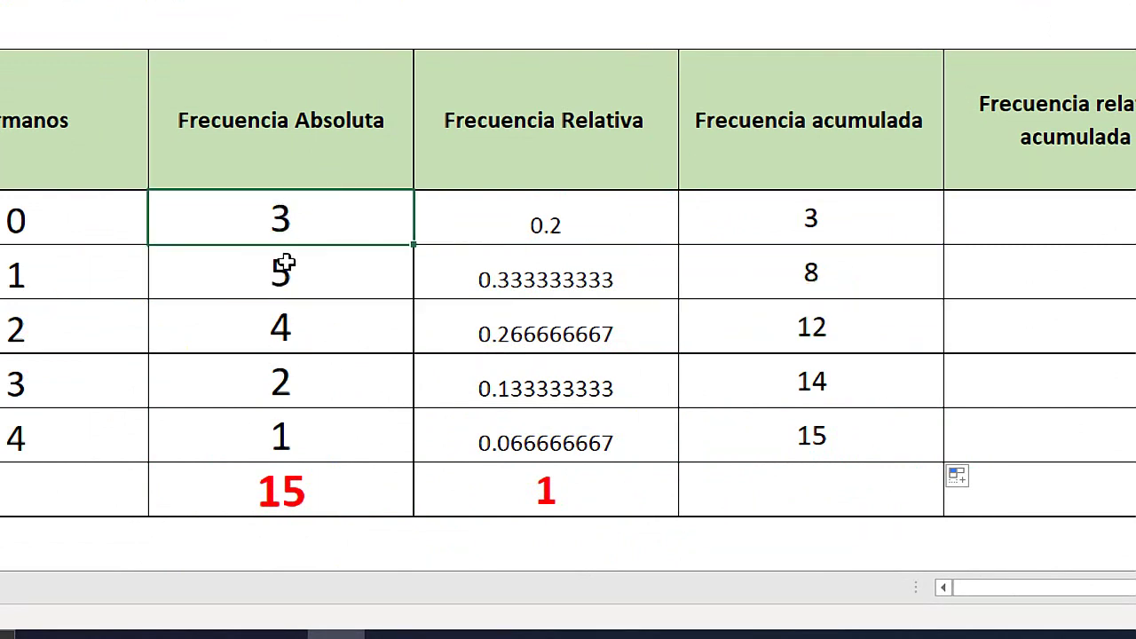
{"action": "left_click", "coordinate": [287, 261]}
{"action": "left_click", "coordinate": [282, 323]}
{"action": "left_click", "coordinate": [817, 327]}
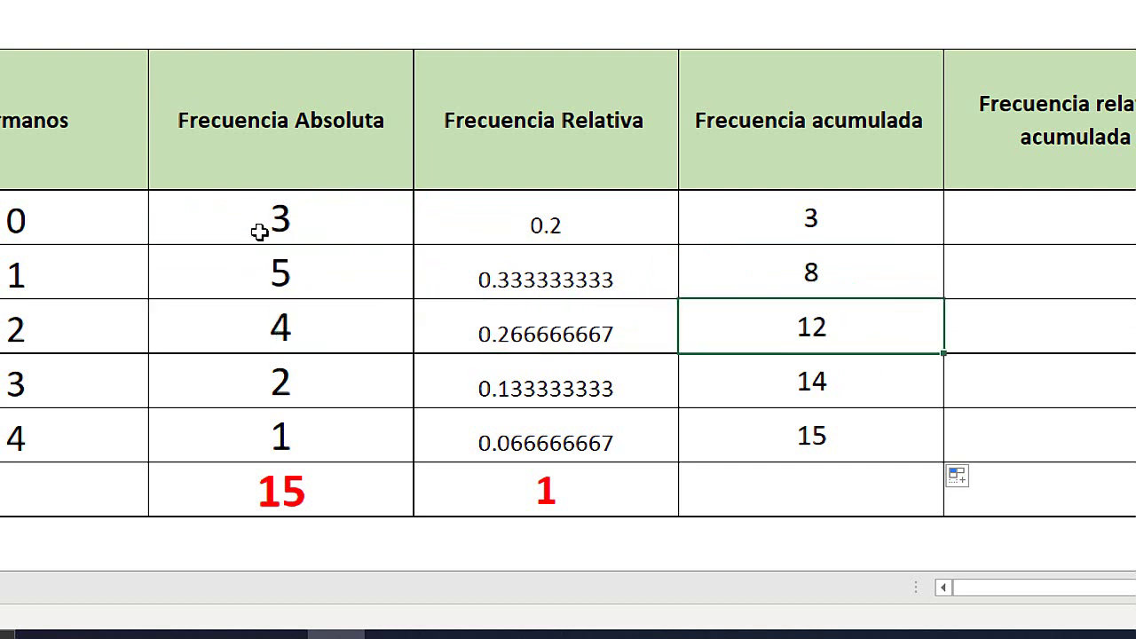
{"action": "left_click", "coordinate": [287, 216]}
{"action": "left_click", "coordinate": [288, 269]}
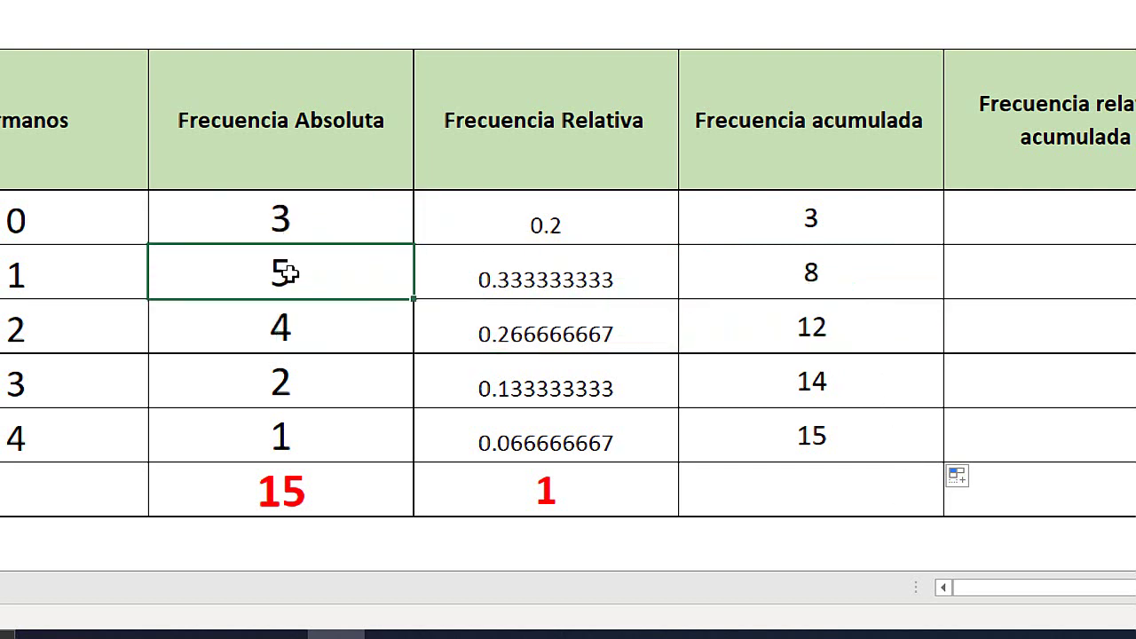
{"action": "left_click", "coordinate": [293, 323]}
{"action": "left_click", "coordinate": [302, 360]}
{"action": "left_click", "coordinate": [754, 386]}
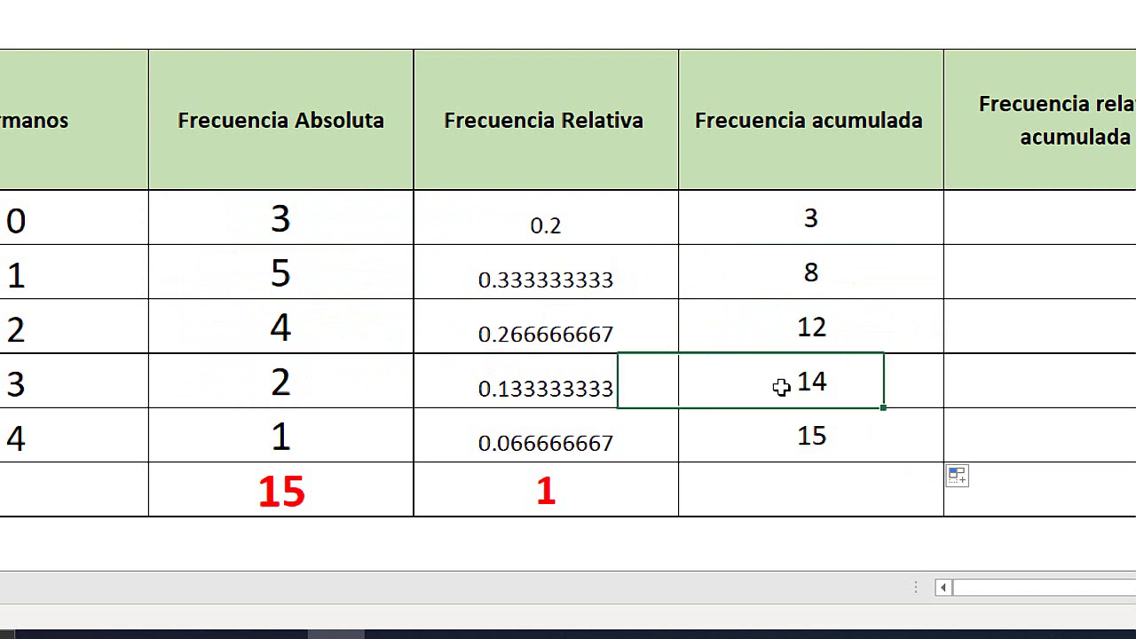
{"action": "left_click", "coordinate": [297, 434]}
{"action": "left_click", "coordinate": [794, 439]}
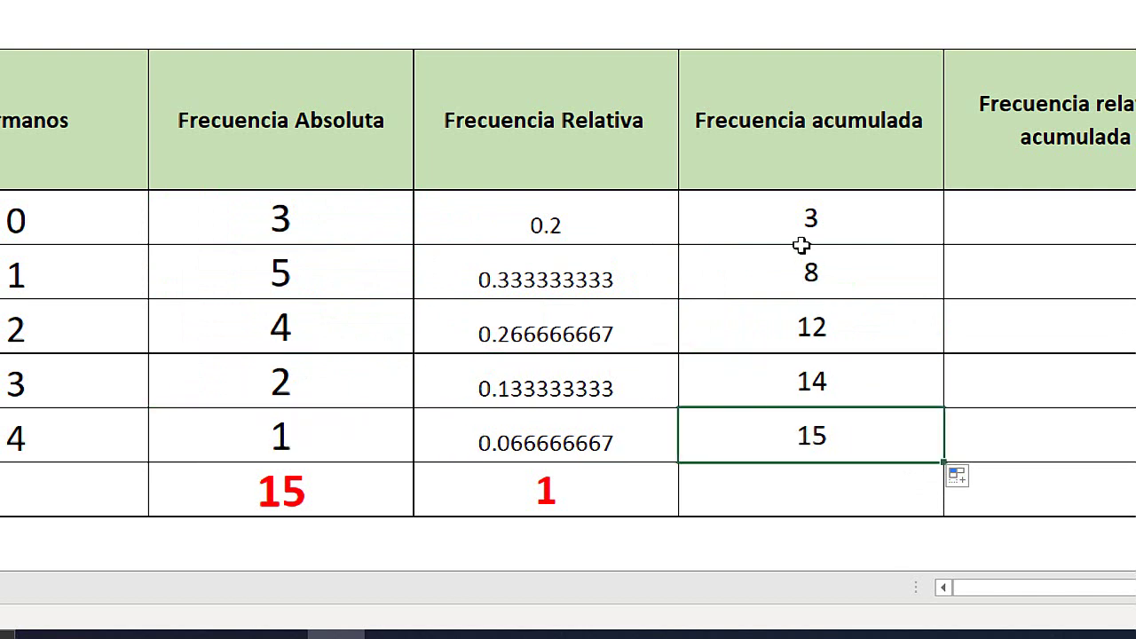
{"action": "left_click", "coordinate": [813, 218]}
{"action": "type", "text": "=D13"}
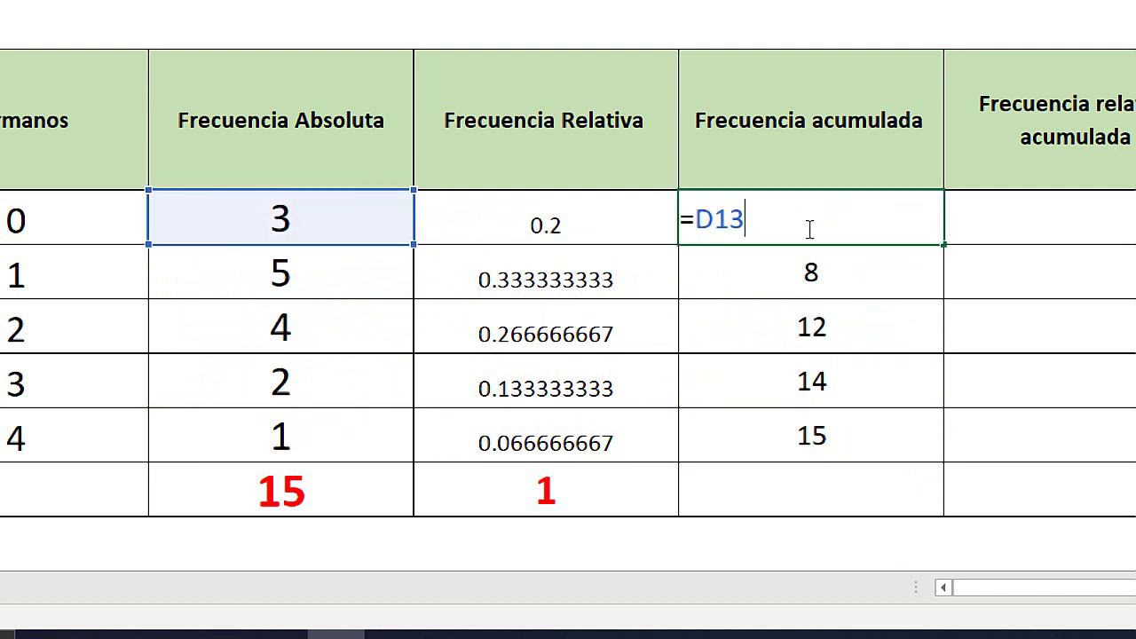
{"action": "key", "text": "ctrl+Return"}
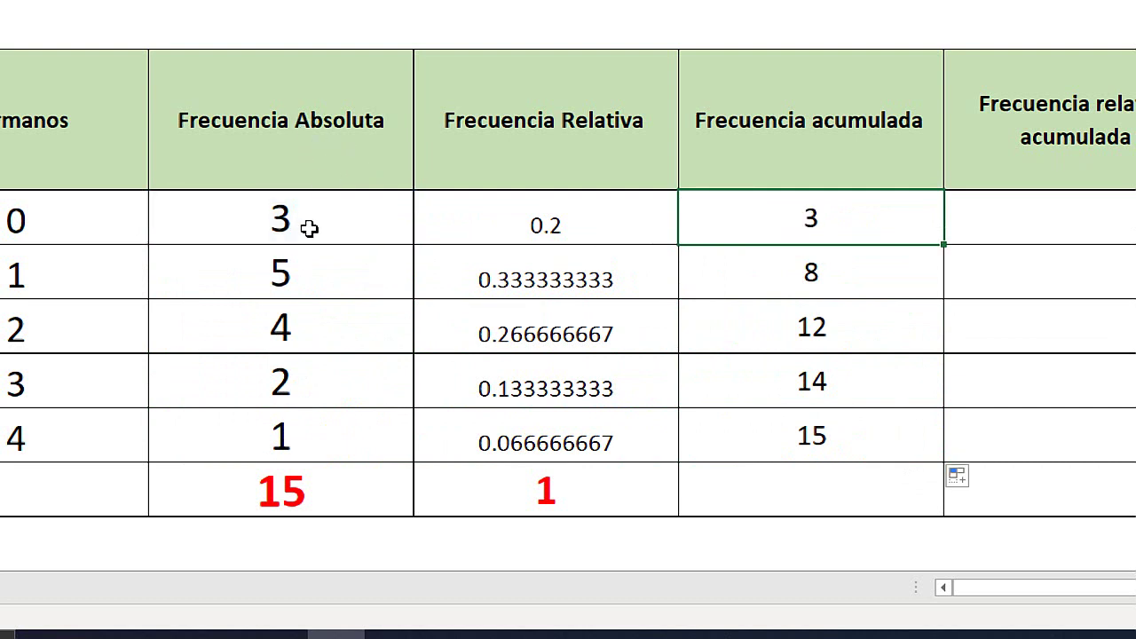
{"action": "double_click", "coordinate": [830, 271]}
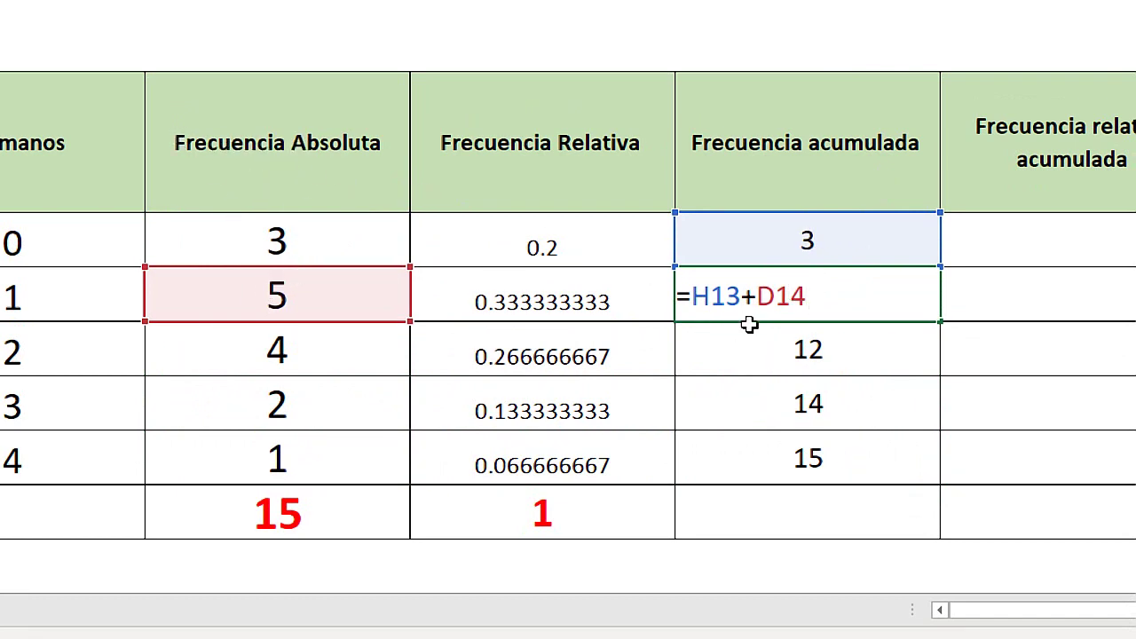
{"action": "key", "text": "ctrl+Return"}
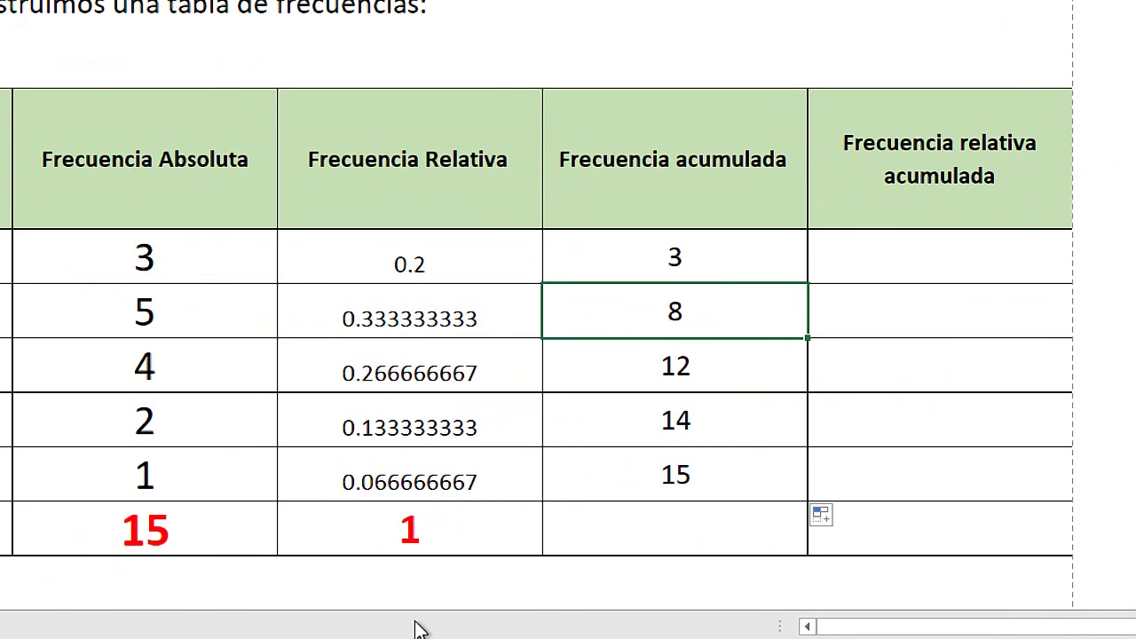
{"action": "left_click", "coordinate": [367, 546]}
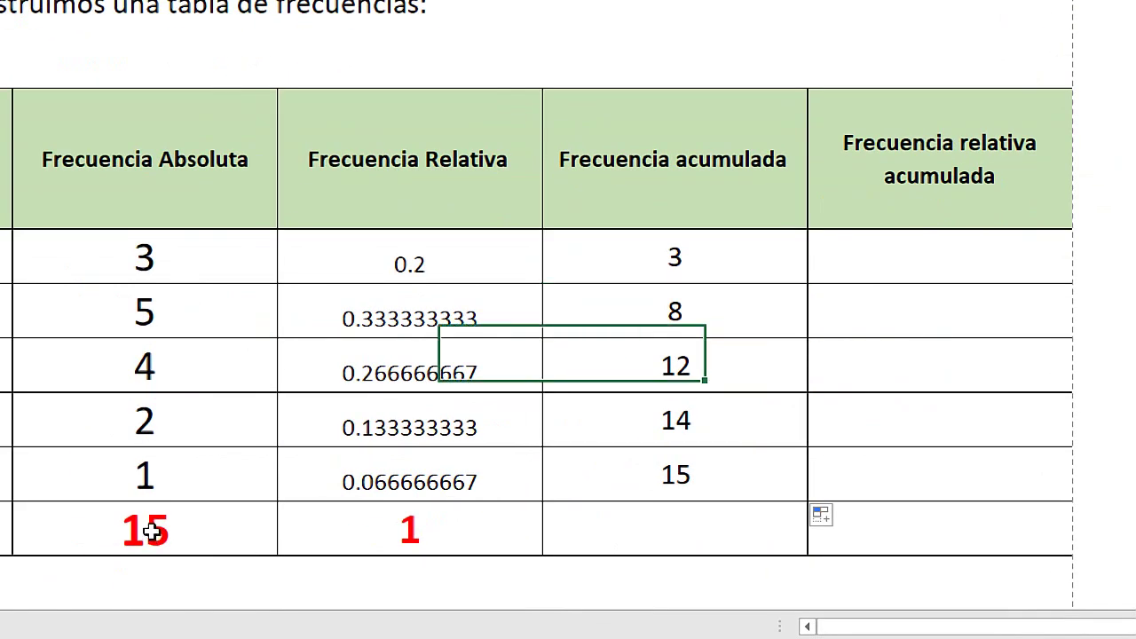
{"action": "left_click", "coordinate": [638, 483]}
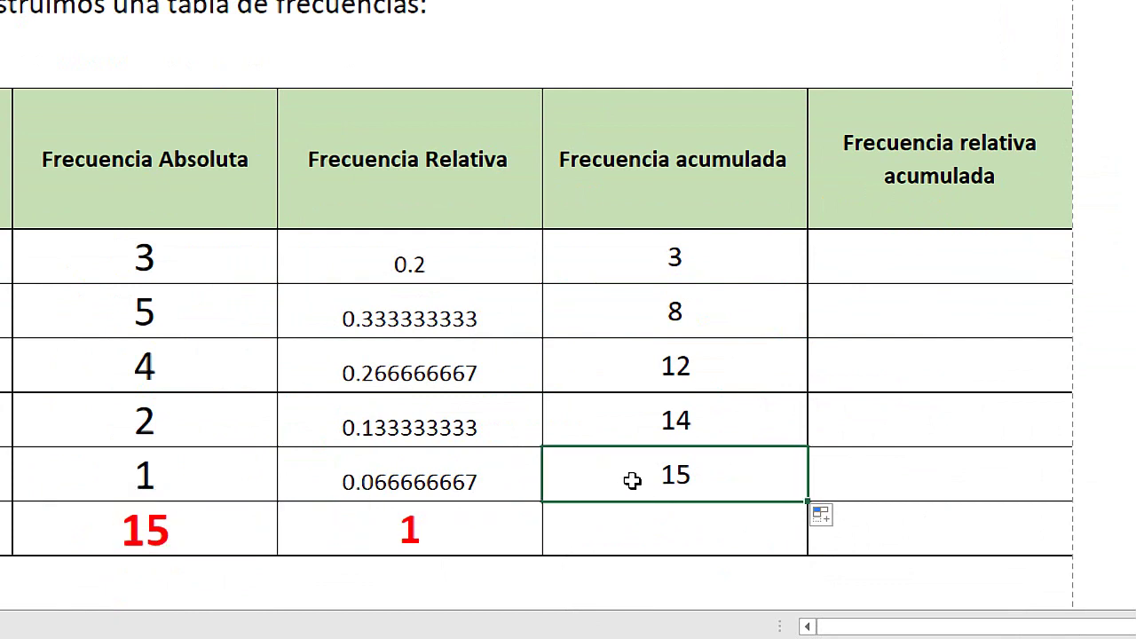
{"action": "left_click", "coordinate": [182, 526]}
{"action": "left_click", "coordinate": [606, 466]}
{"action": "left_click", "coordinate": [207, 527]}
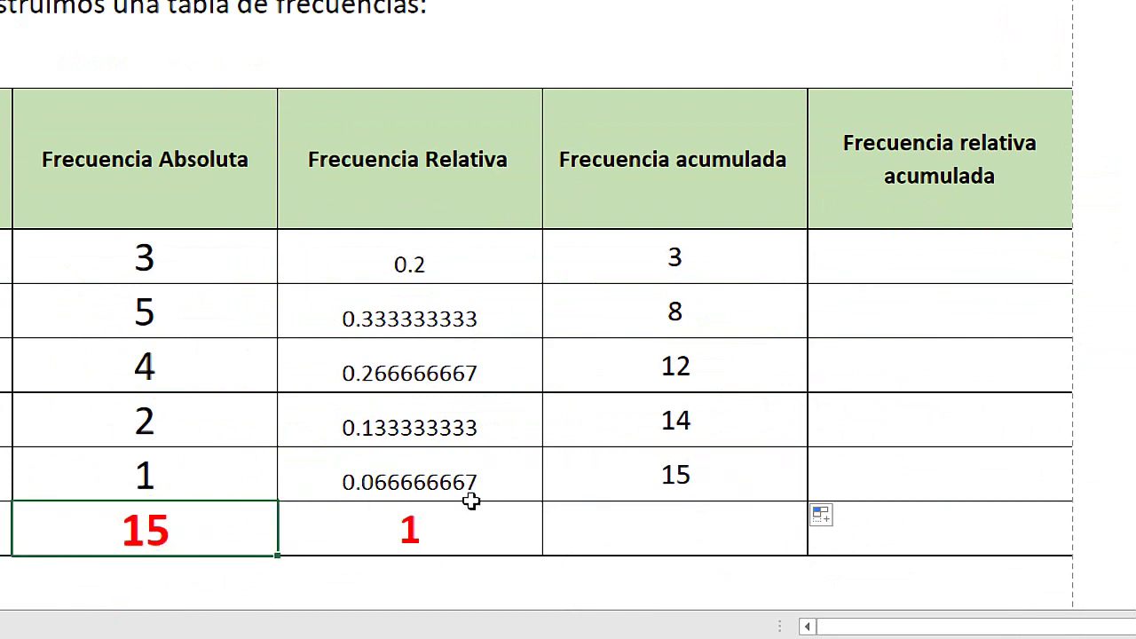
{"action": "left_click", "coordinate": [697, 457]}
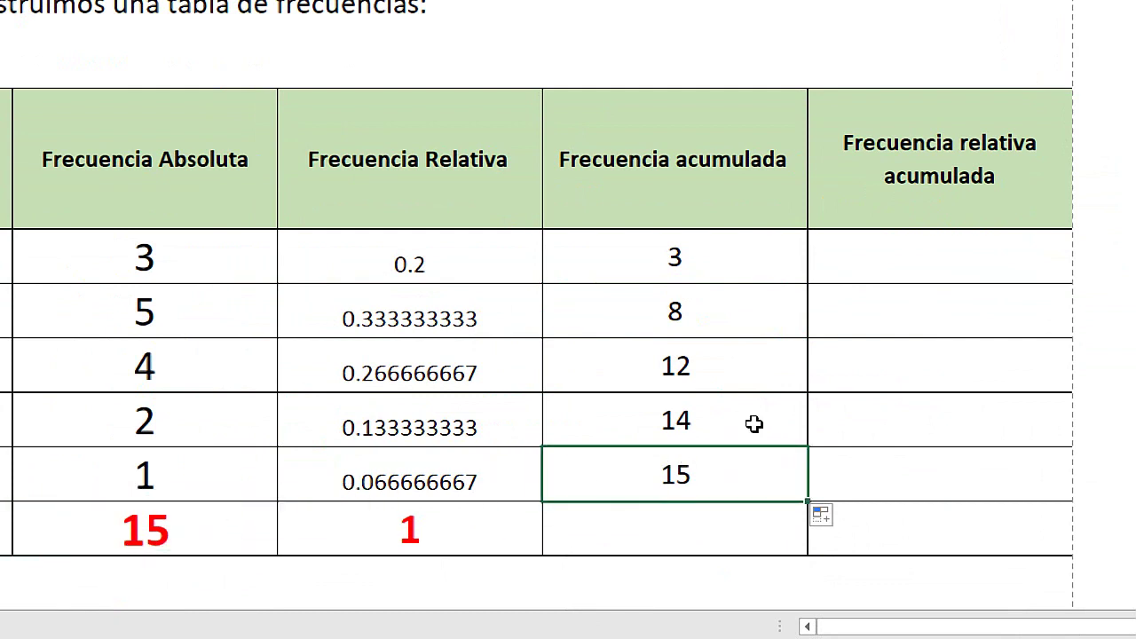
Step: Enter =H13/$D$18 in J13, giving a first relative cumulative frequency of 0.2
{"action": "left_click", "coordinate": [880, 264]}
{"action": "type", "text": "="}
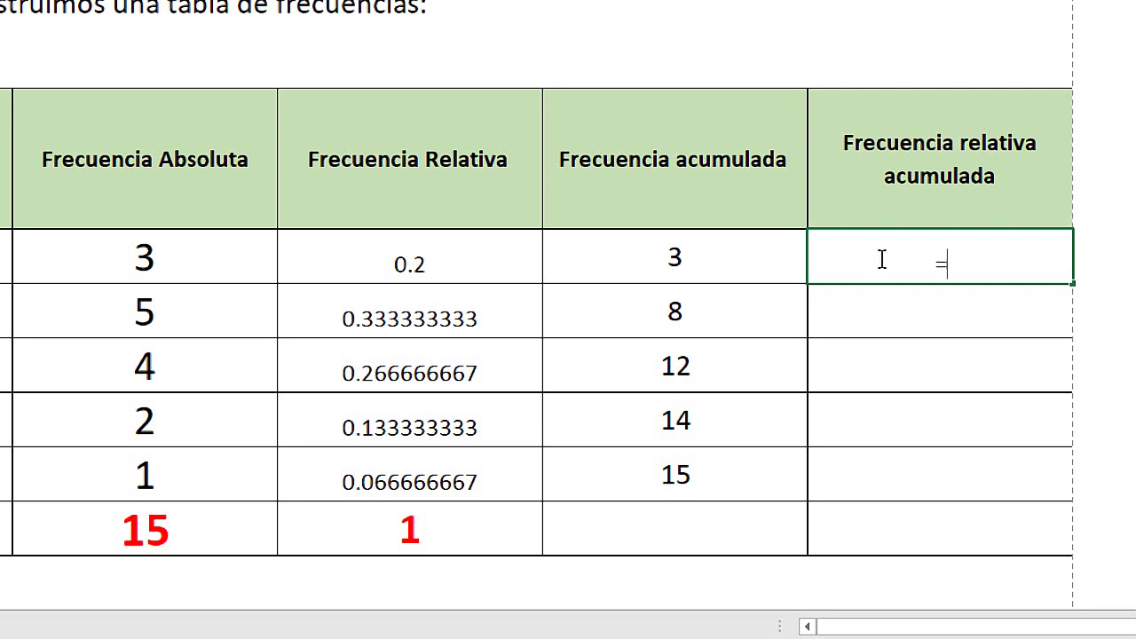
{"action": "left_click", "coordinate": [679, 257]}
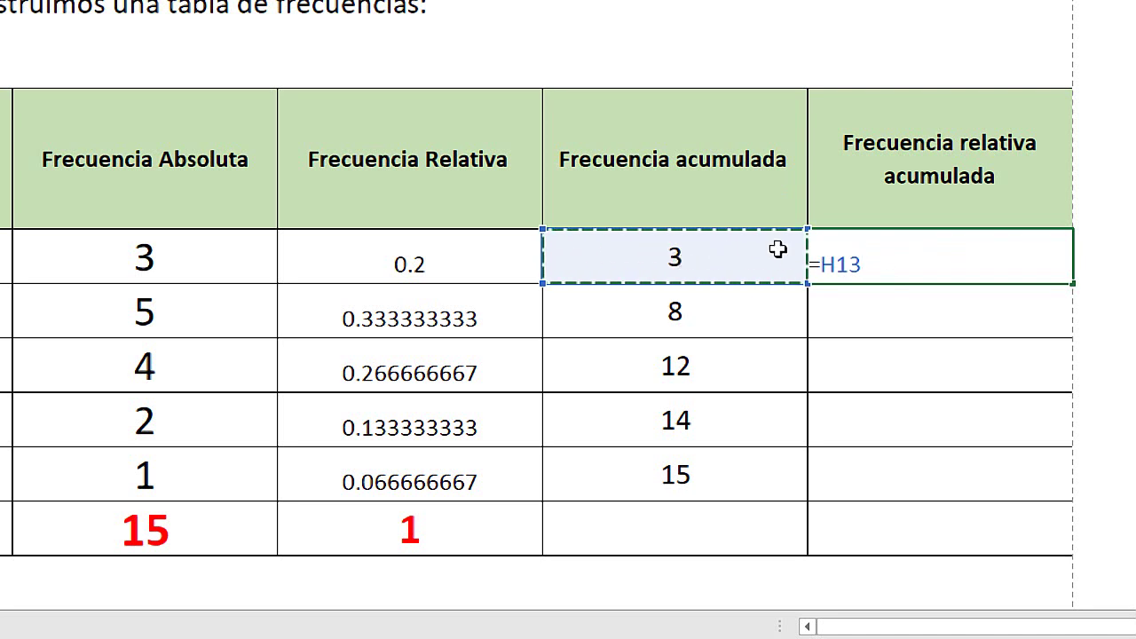
{"action": "type", "text": "/"}
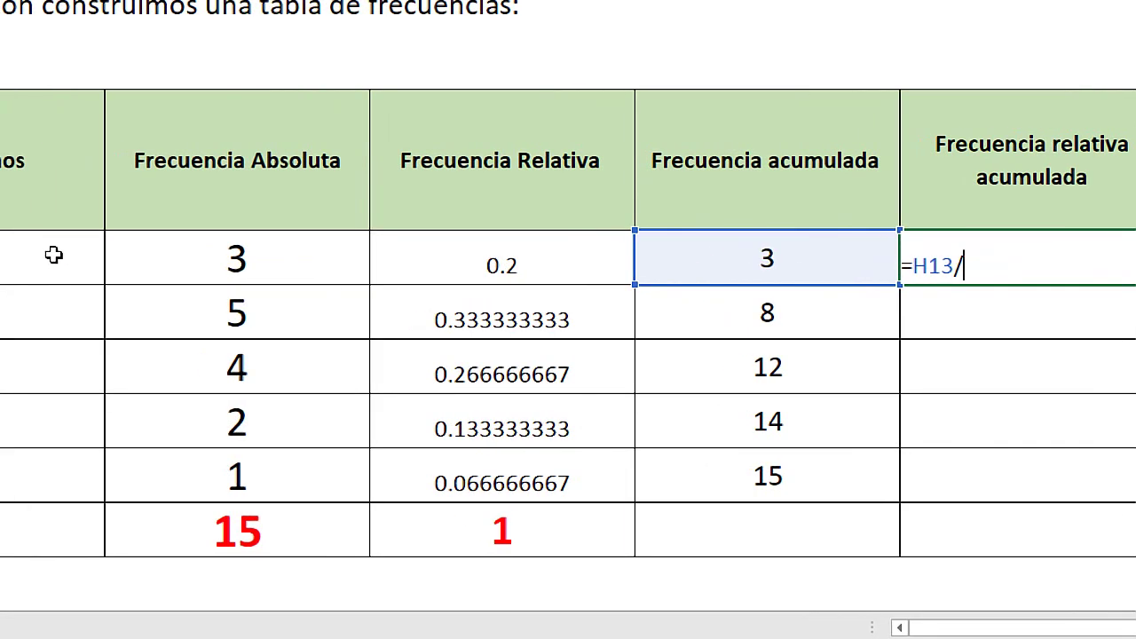
{"action": "left_click", "coordinate": [268, 531]}
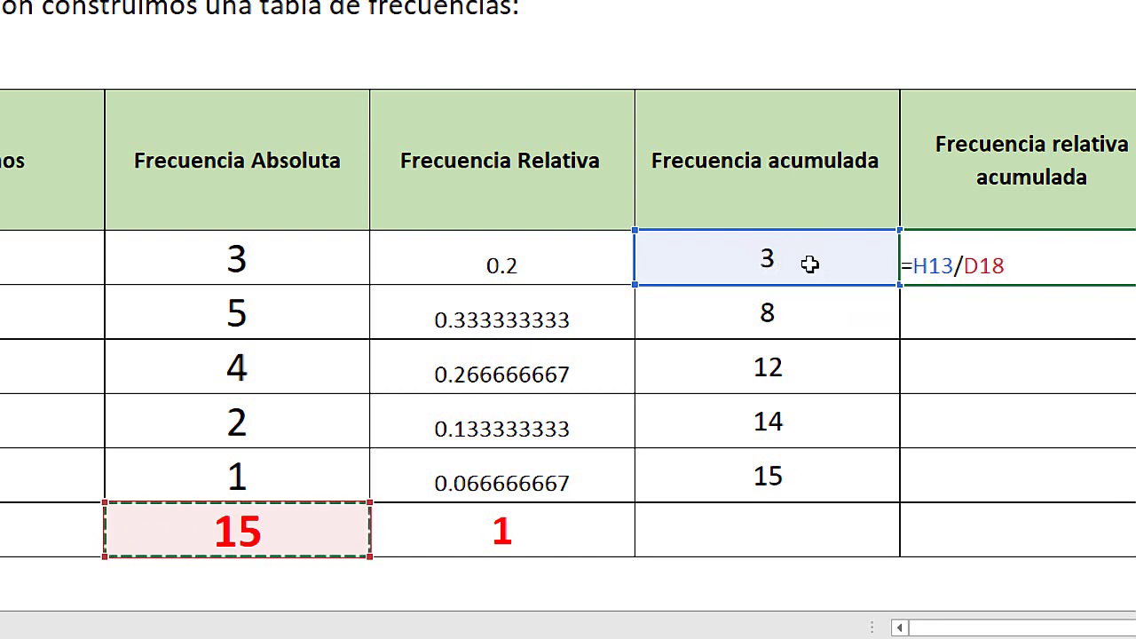
{"action": "left_click", "coordinate": [968, 265]}
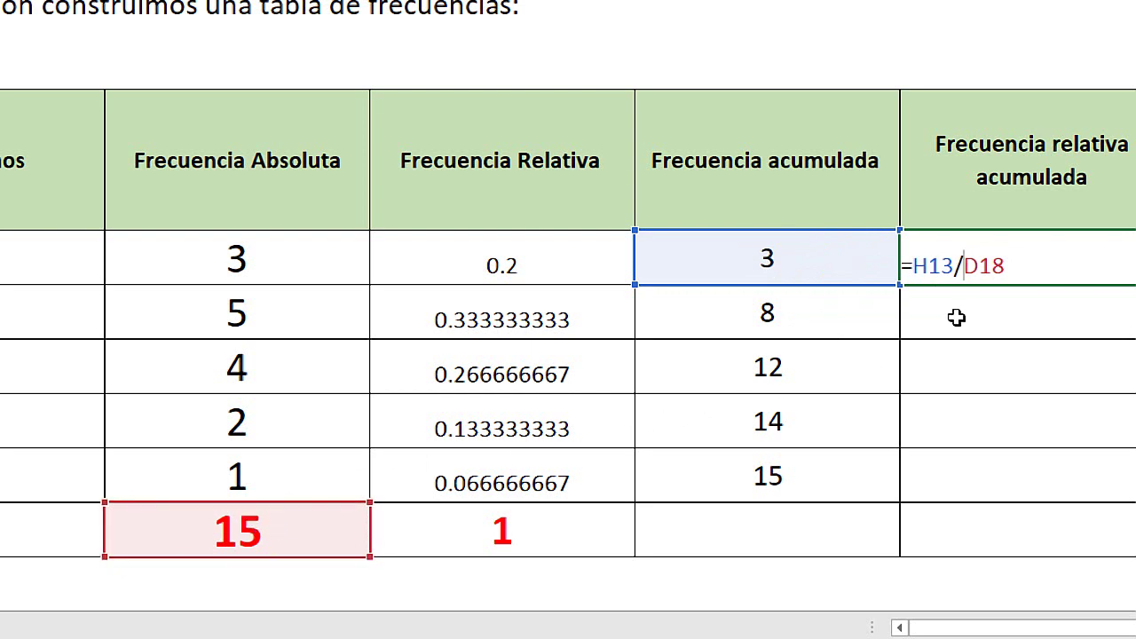
{"action": "type", "text": "$D"}
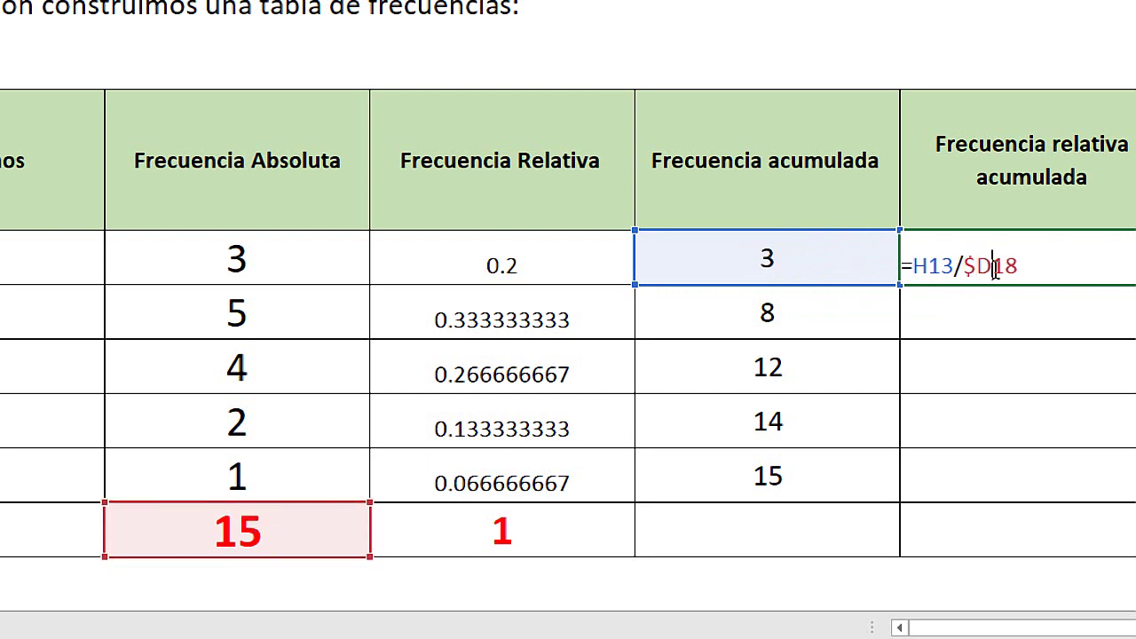
{"action": "type", "text": "$"}
{"action": "double_click", "coordinate": [990, 258]}
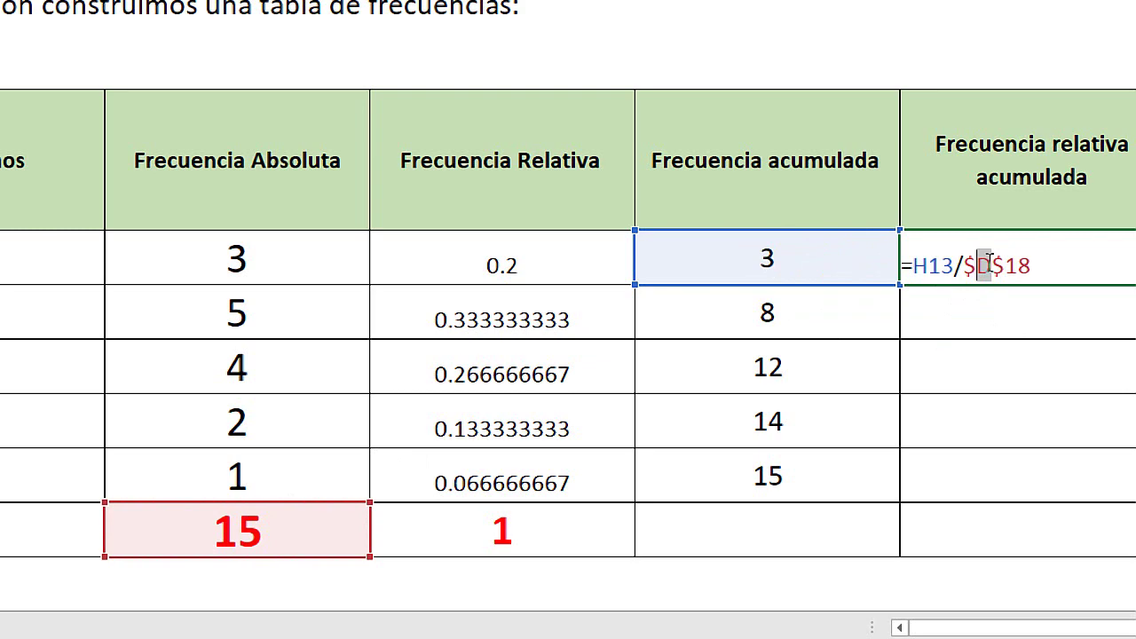
{"action": "left_click", "coordinate": [1034, 264]}
{"action": "key", "text": "Return"}
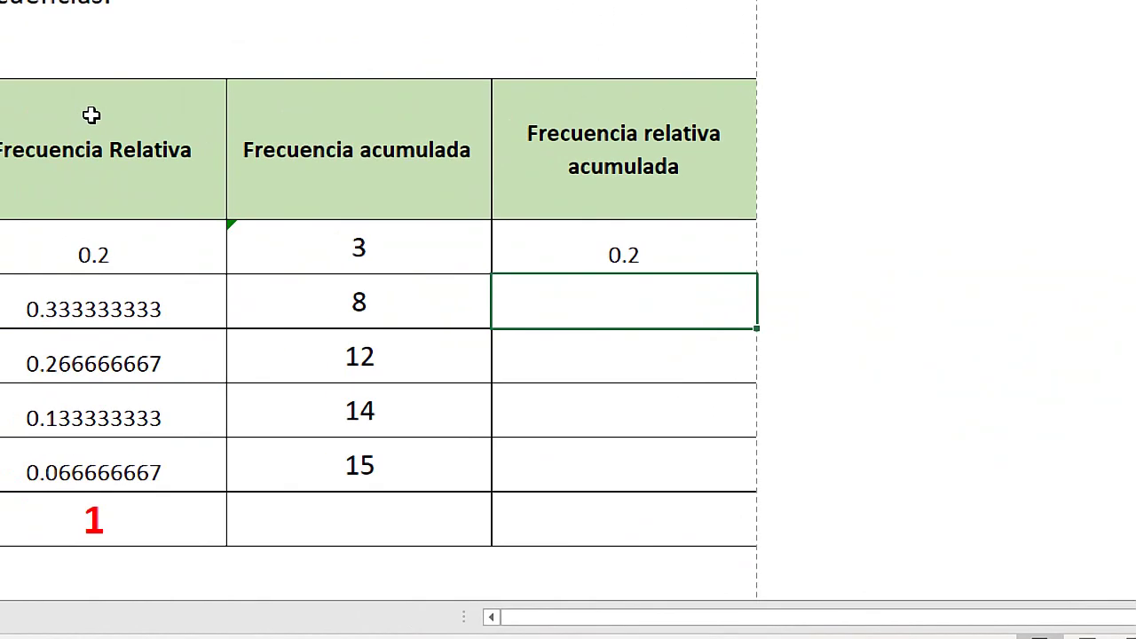
Step: Fill J13 down to J17 (0.2 through 1) and check the absolute total 15
{"action": "left_click", "coordinate": [649, 242]}
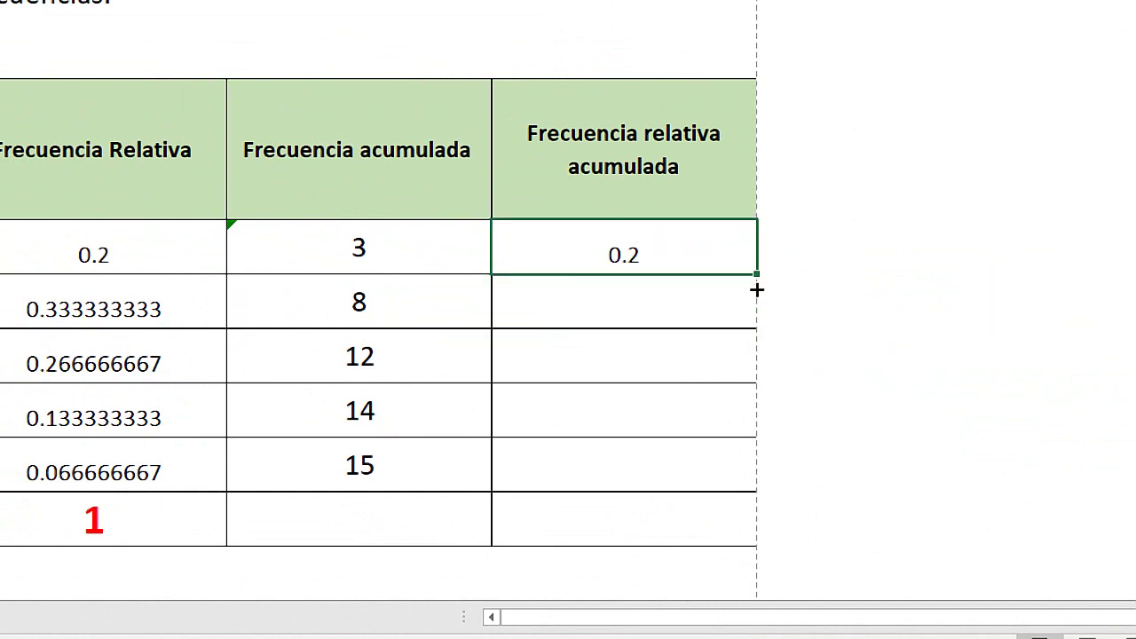
{"action": "left_click_drag", "start_coordinate": [756, 290], "coordinate": [730, 481]}
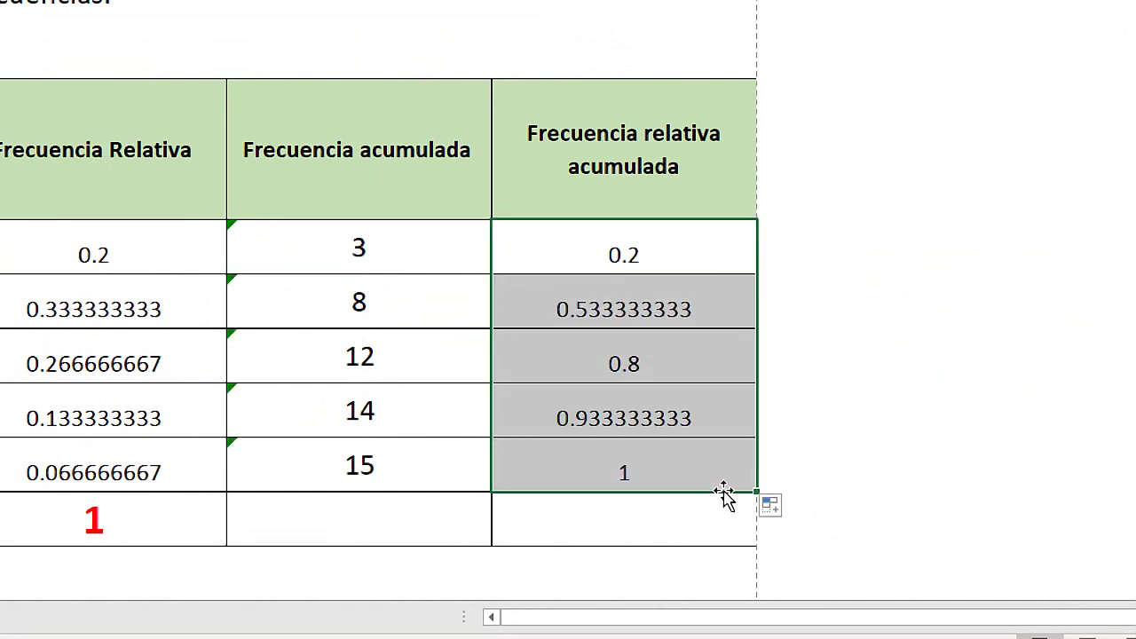
{"action": "left_click", "coordinate": [630, 476]}
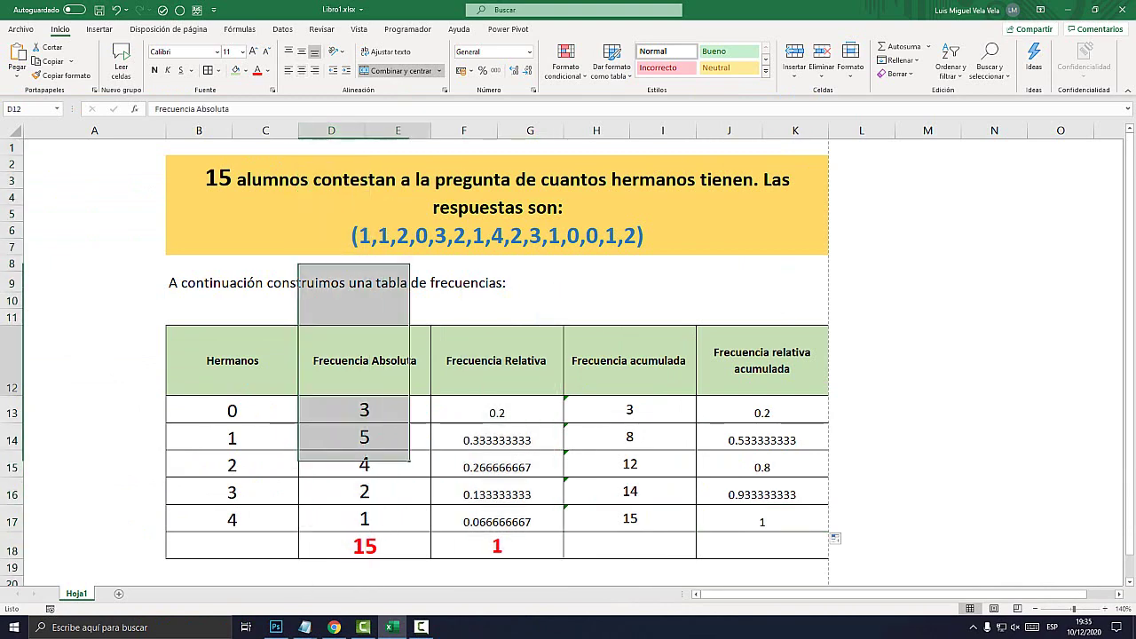
{"action": "left_click_drag", "start_coordinate": [364, 360], "coordinate": [365, 546]}
{"action": "left_click", "coordinate": [365, 546]}
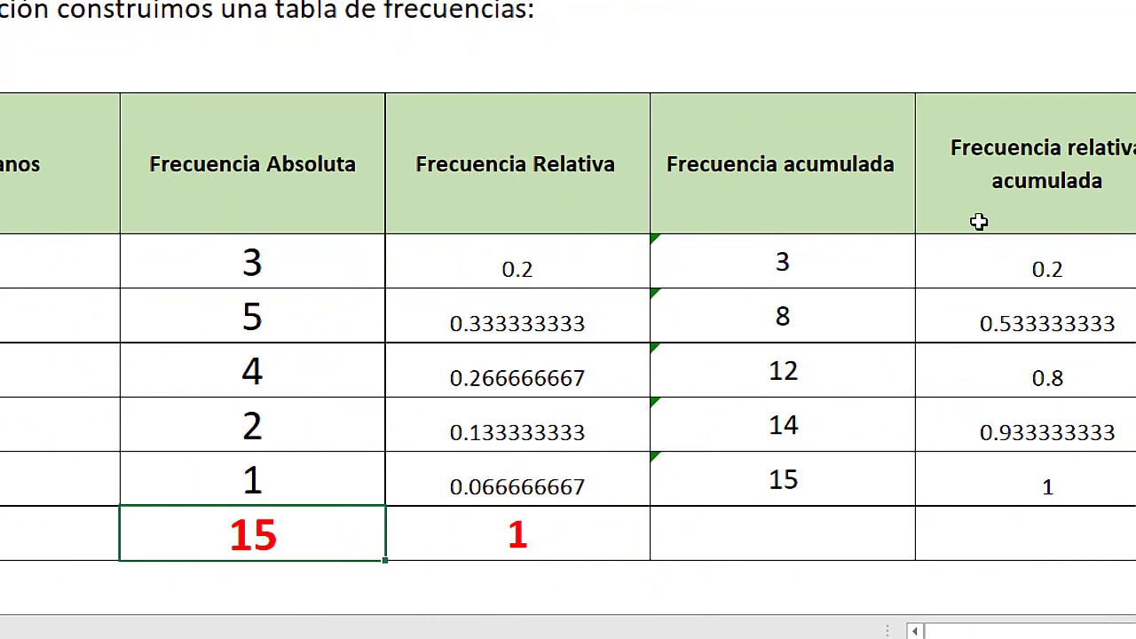
Step: Compare the final cumulative value 15 with the absolute frequency total
{"action": "left_click_drag", "start_coordinate": [788, 257], "coordinate": [794, 474]}
{"action": "left_click", "coordinate": [806, 493]}
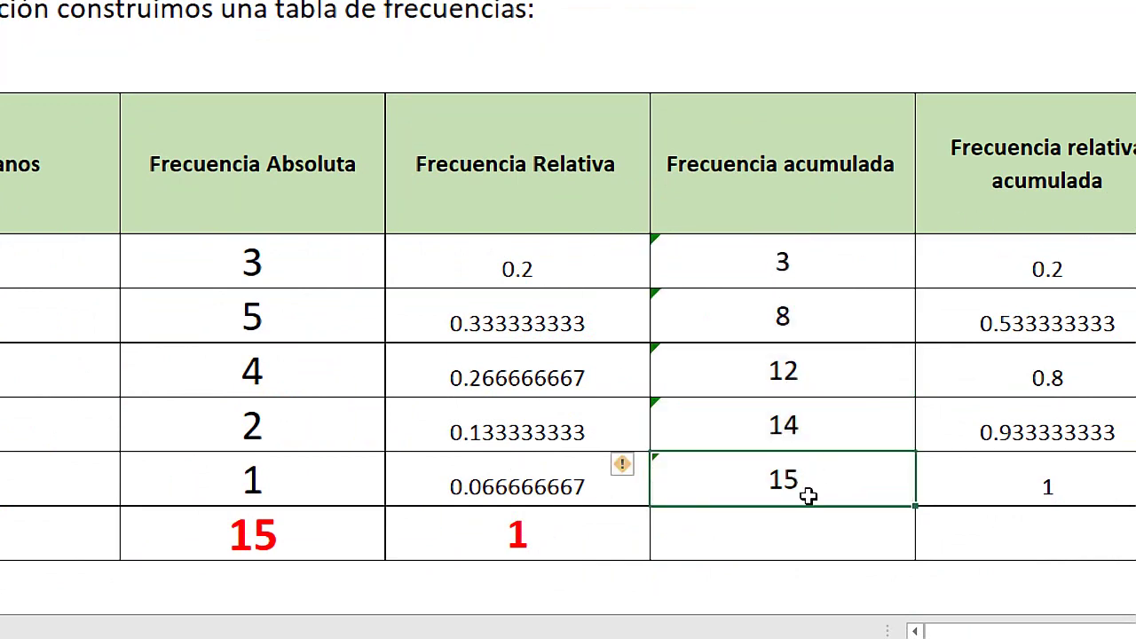
{"action": "left_click", "coordinate": [325, 533]}
{"action": "left_click", "coordinate": [741, 464]}
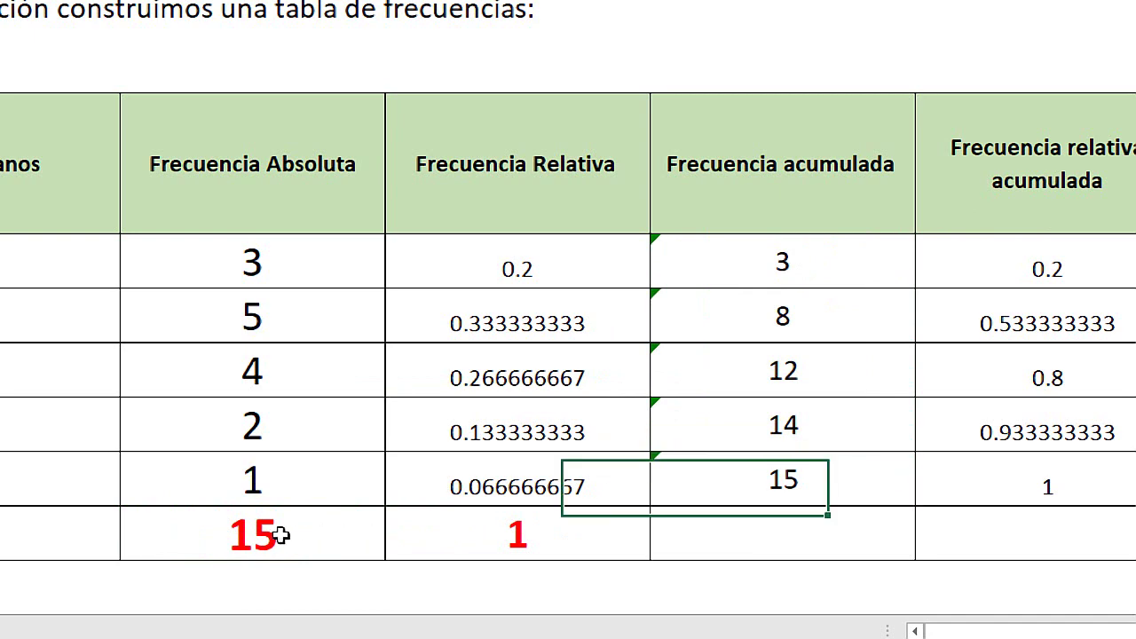
{"action": "left_click_drag", "start_coordinate": [741, 464], "coordinate": [806, 475]}
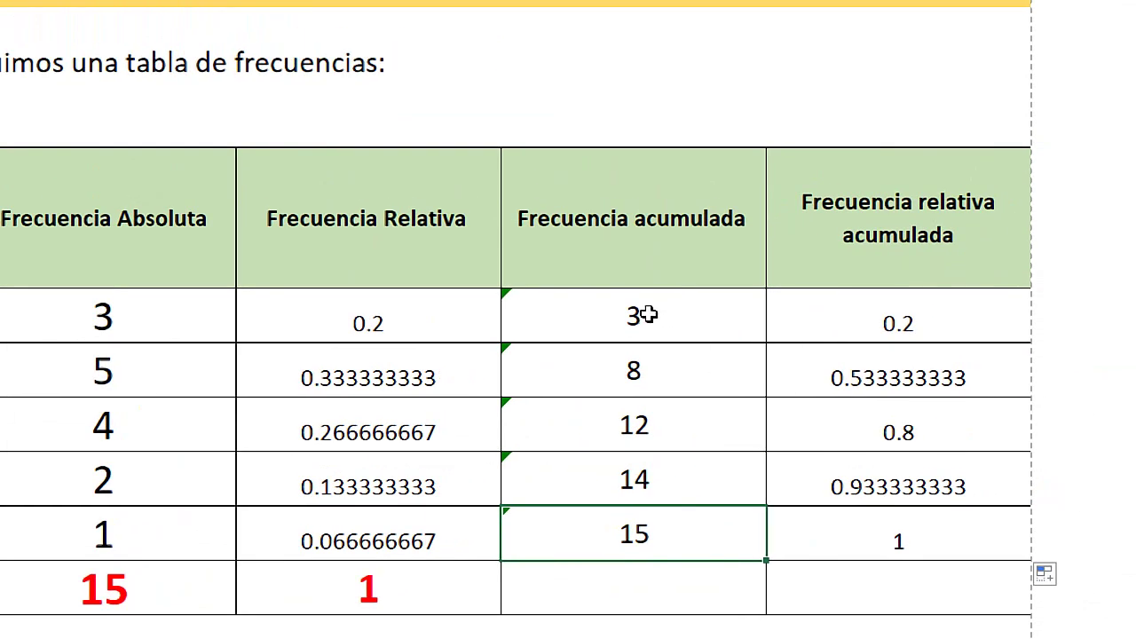
Step: Inspect the formulas behind cumulative 3, 8 and 12 and the first relative cumulative value
{"action": "double_click", "coordinate": [647, 317]}
{"action": "key", "text": "Escape"}
{"action": "double_click", "coordinate": [804, 324]}
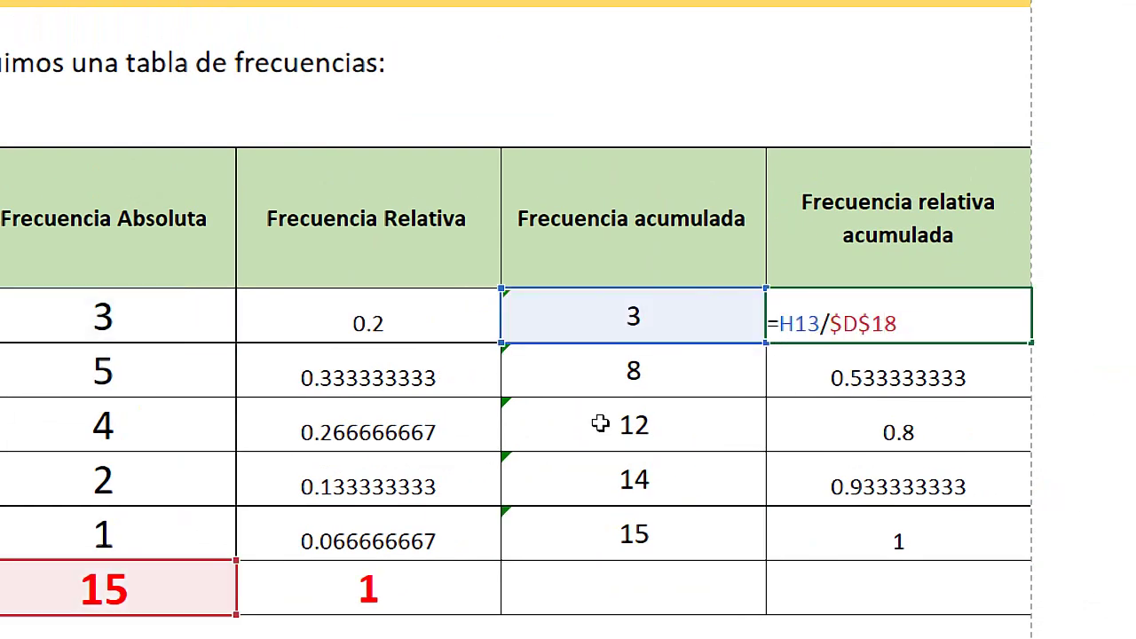
{"action": "key", "text": "Escape"}
{"action": "double_click", "coordinate": [672, 368]}
{"action": "key", "text": "Escape"}
{"action": "double_click", "coordinate": [680, 427]}
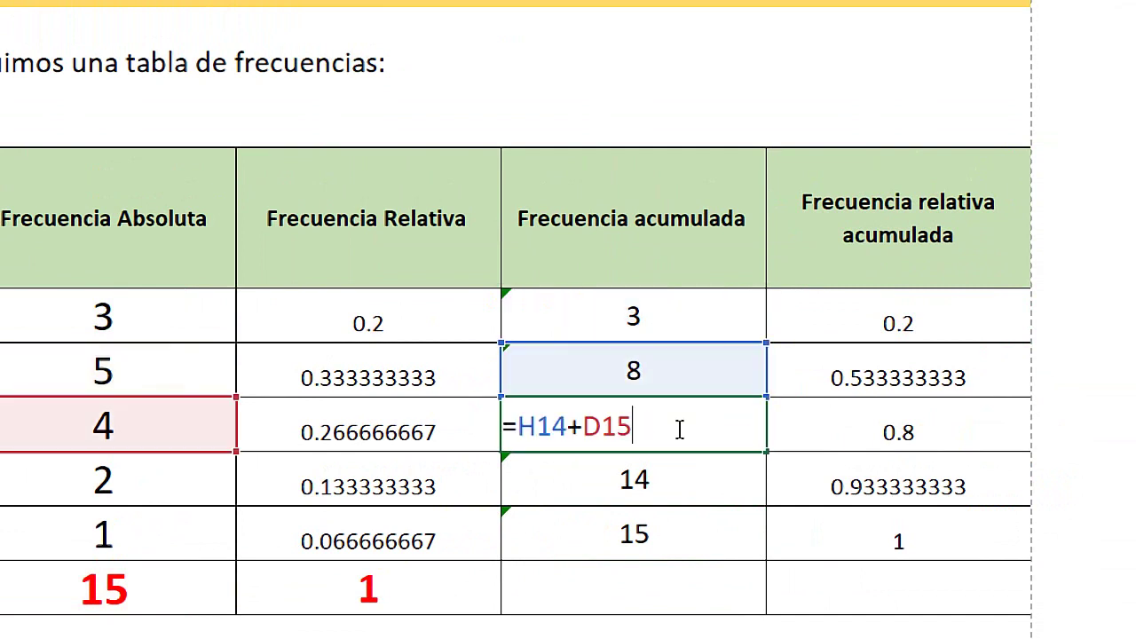
{"action": "key", "text": "Escape"}
Step: Inspect the cumulative formulas behind 14 and 15, then select the final relative cumulative 1
{"action": "left_click", "coordinate": [654, 477]}
{"action": "double_click", "coordinate": [654, 479]}
{"action": "key", "text": "Escape"}
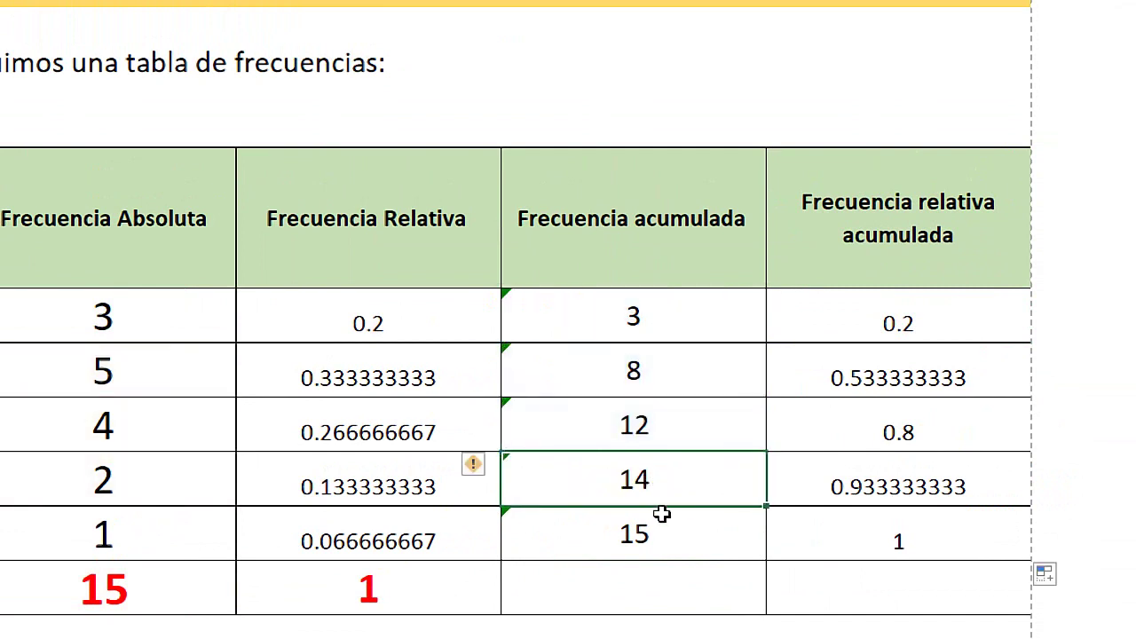
{"action": "double_click", "coordinate": [657, 533]}
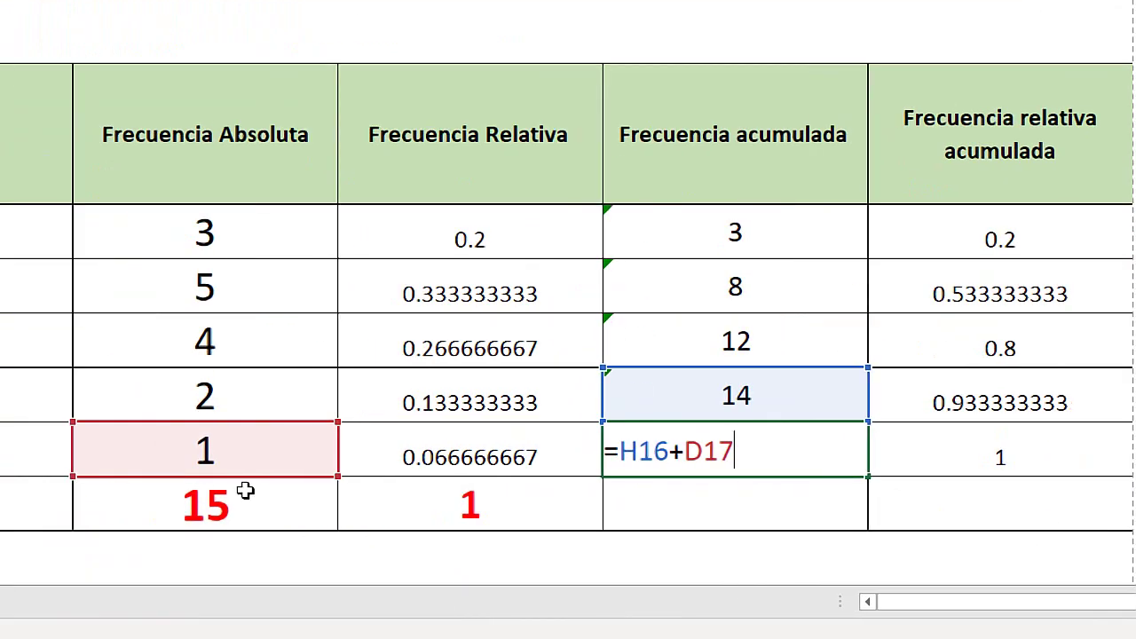
{"action": "key", "text": "Escape"}
{"action": "left_click", "coordinate": [1003, 452]}
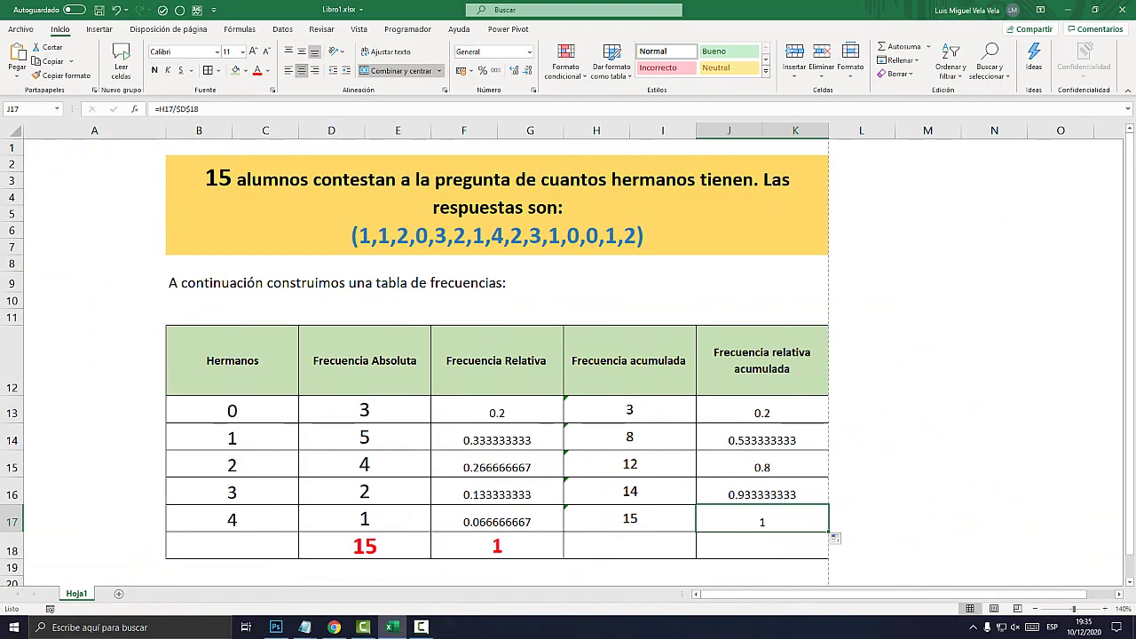
Step: Format the final relative cumulative 1 in J17 as bold, red and enlarged
{"action": "left_click", "coordinate": [258, 70]}
{"action": "left_click", "coordinate": [155, 70]}
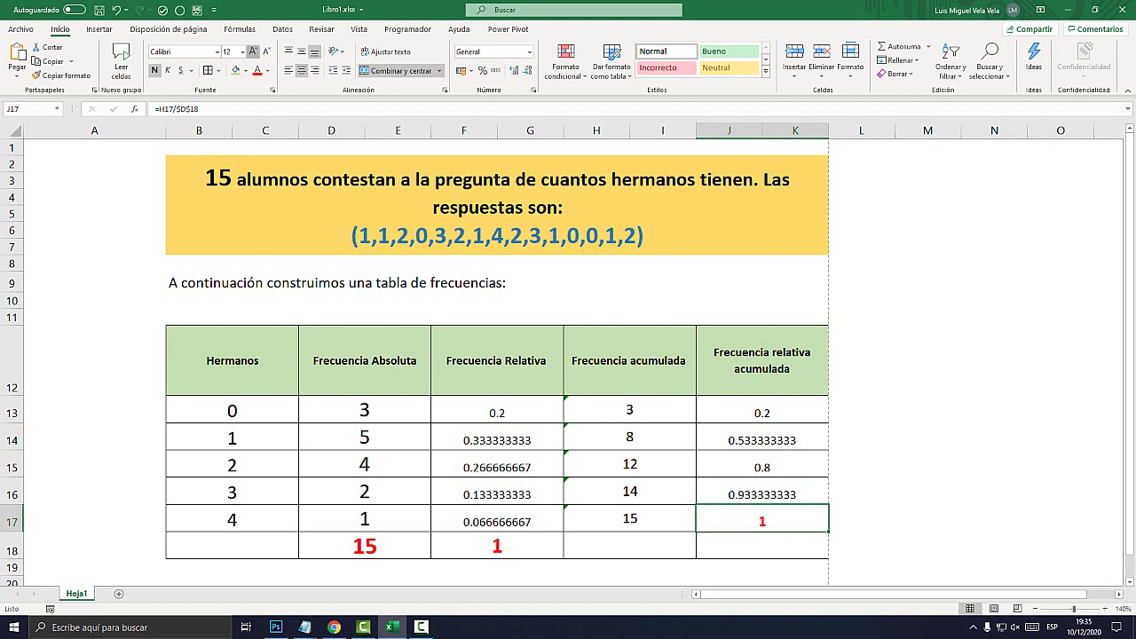
{"action": "left_click", "coordinate": [252, 50]}
{"action": "left_click", "coordinate": [252, 51]}
{"action": "left_click", "coordinate": [252, 51]}
{"action": "left_click", "coordinate": [252, 51]}
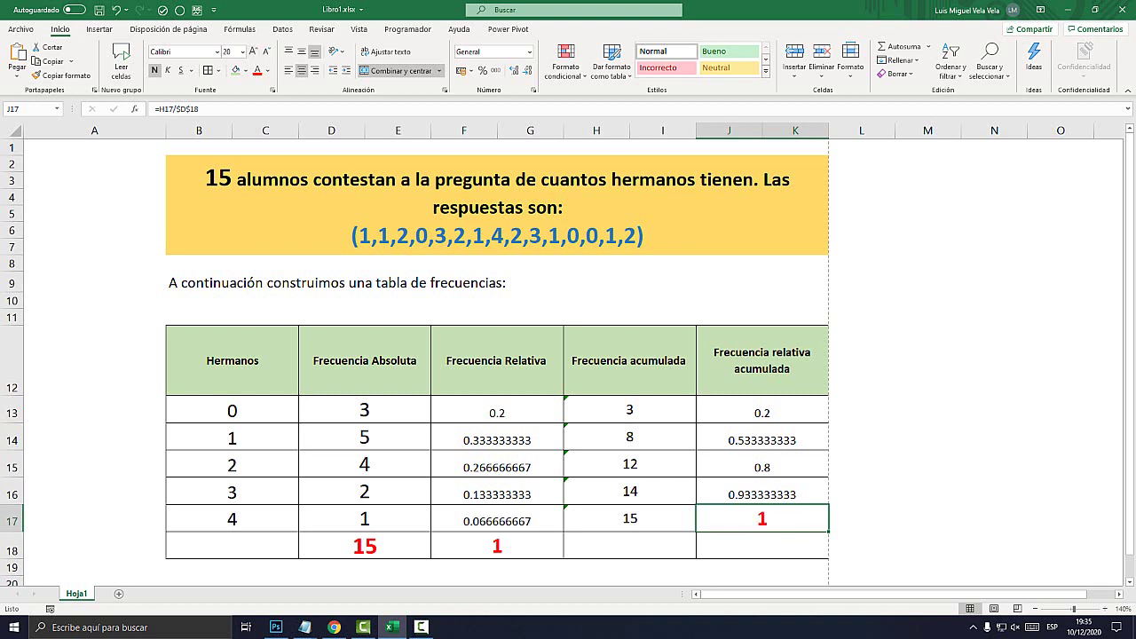
{"action": "left_click", "coordinate": [364, 361]}
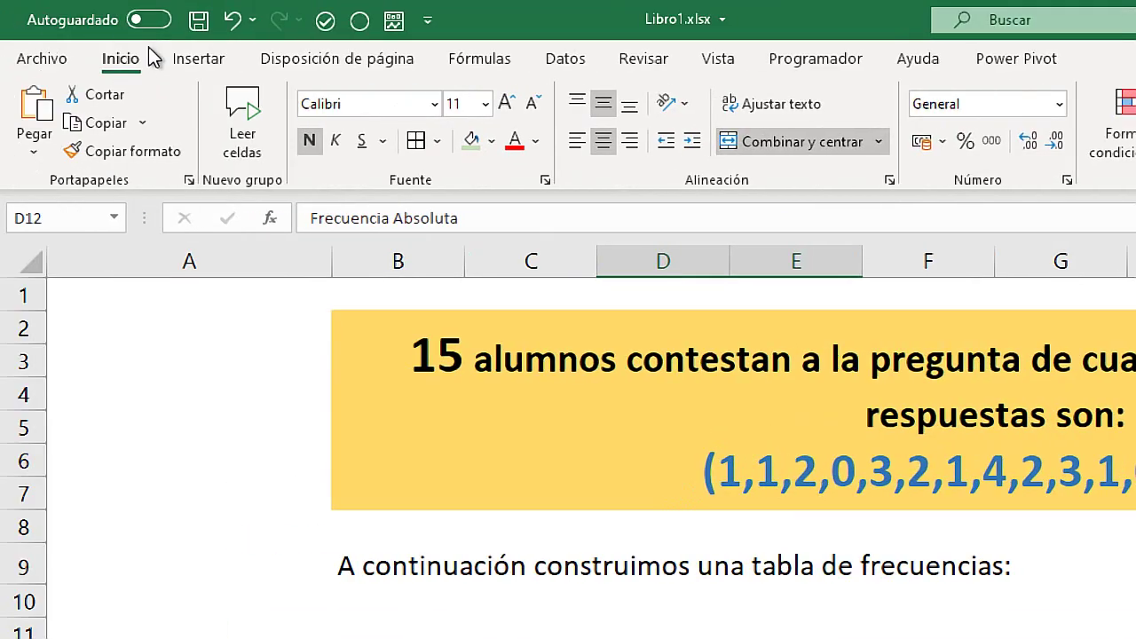
Step: Insert an f_i subscript equation and fit it into the Frecuencia Absoluta header
{"action": "left_click", "coordinate": [98, 29]}
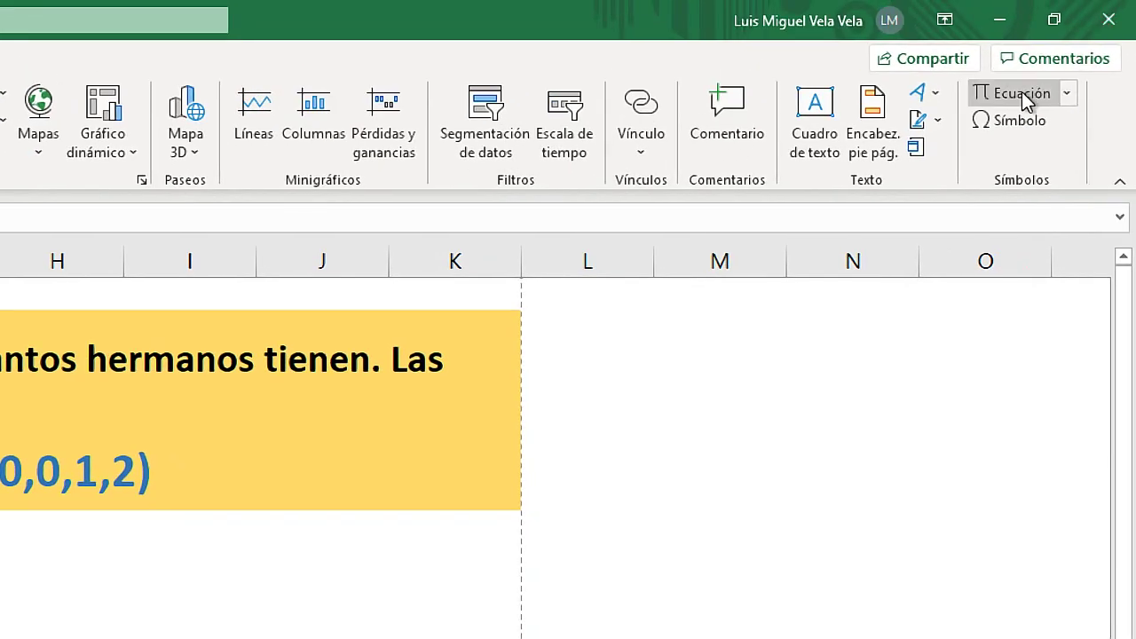
{"action": "left_click", "coordinate": [1079, 47]}
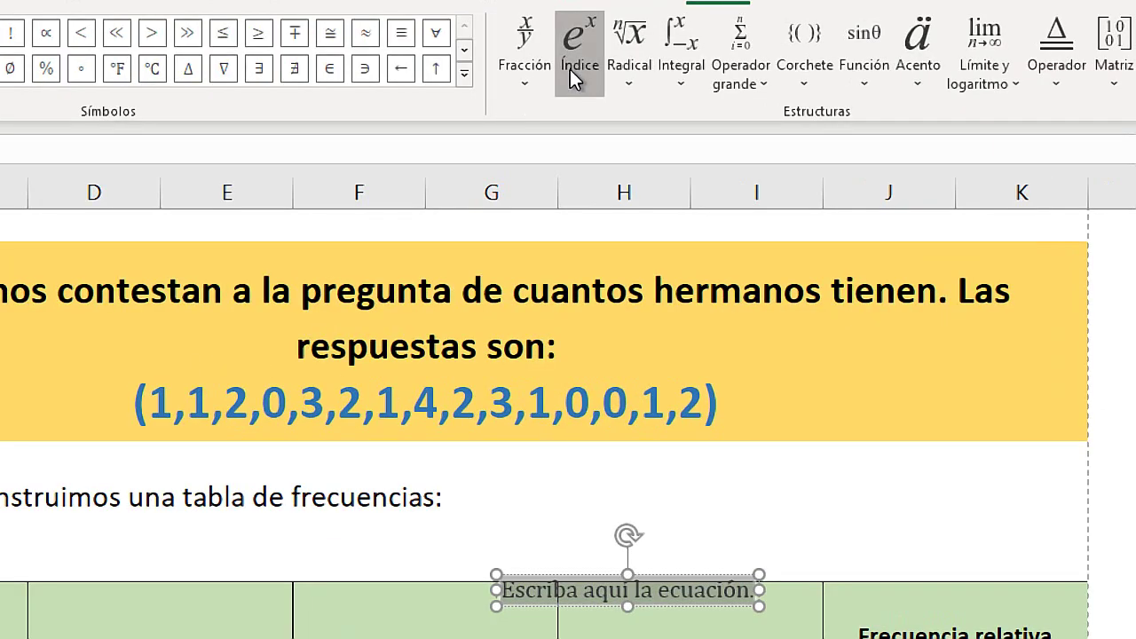
{"action": "left_click", "coordinate": [571, 73]}
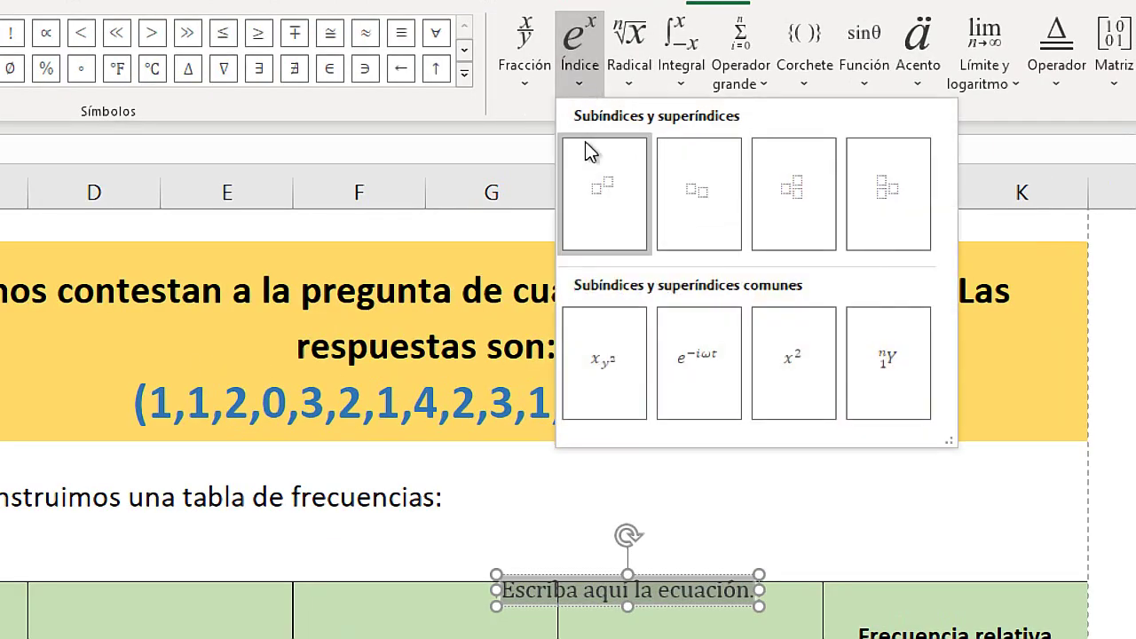
{"action": "left_click", "coordinate": [699, 195]}
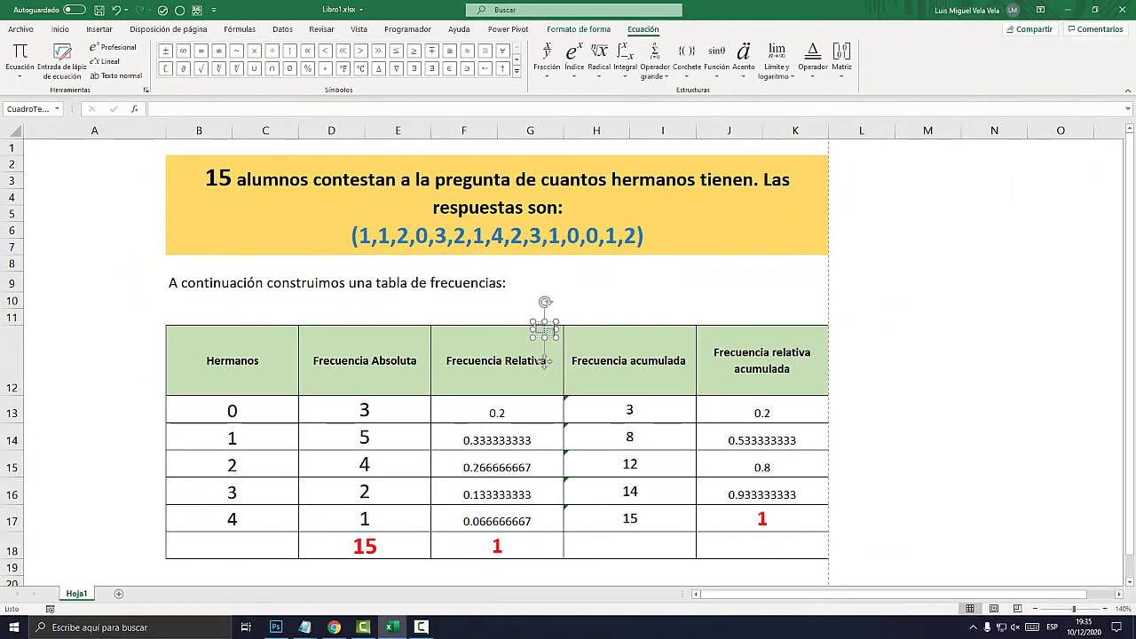
{"action": "left_click_drag", "start_coordinate": [548, 360], "coordinate": [433, 375]}
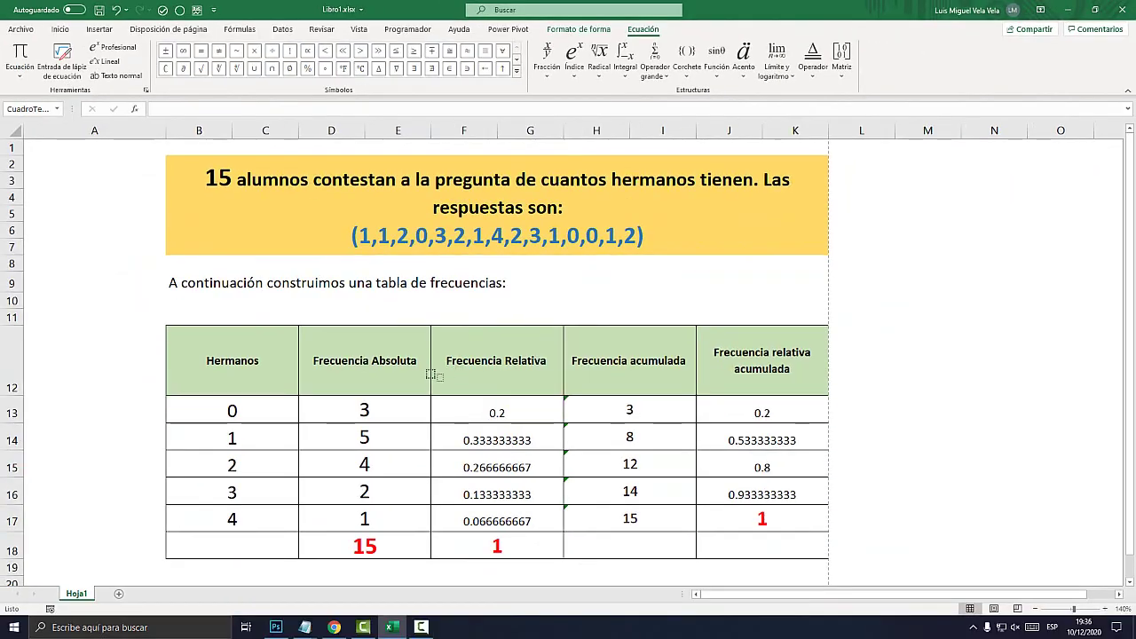
{"action": "left_click", "coordinate": [363, 393]}
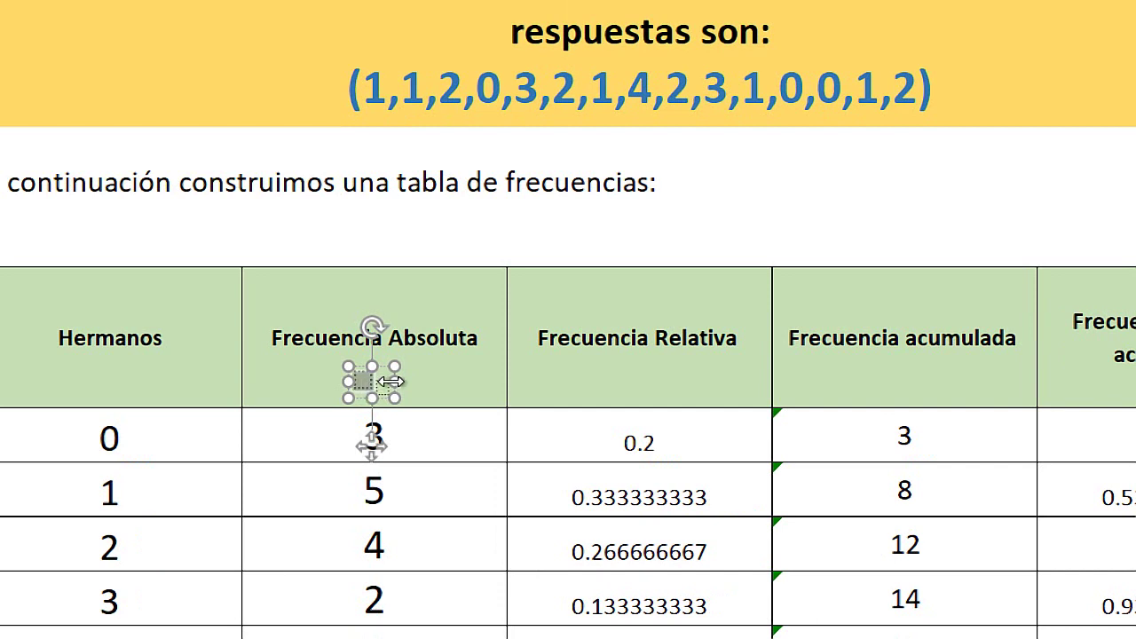
{"action": "type", "text": "f"}
{"action": "left_click_drag", "start_coordinate": [390, 381], "coordinate": [373, 383]}
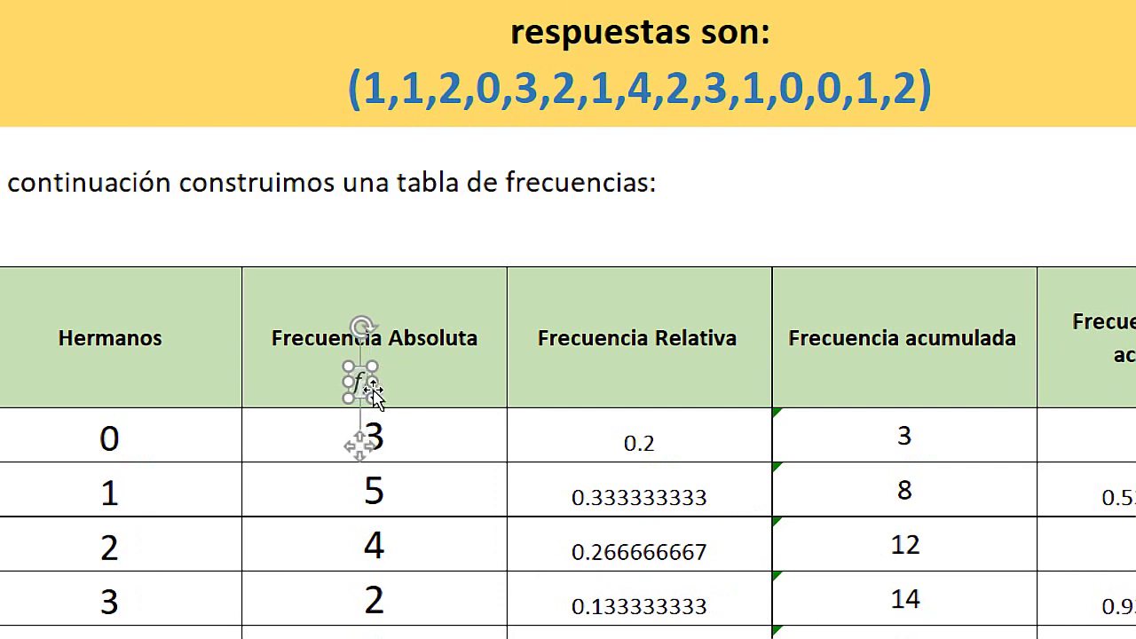
{"action": "left_click", "coordinate": [406, 383]}
Step: Centre the f_i label under Frecuencia Absoluta and place a copy under Frecuencia Relativa
{"action": "left_click", "coordinate": [364, 364]}
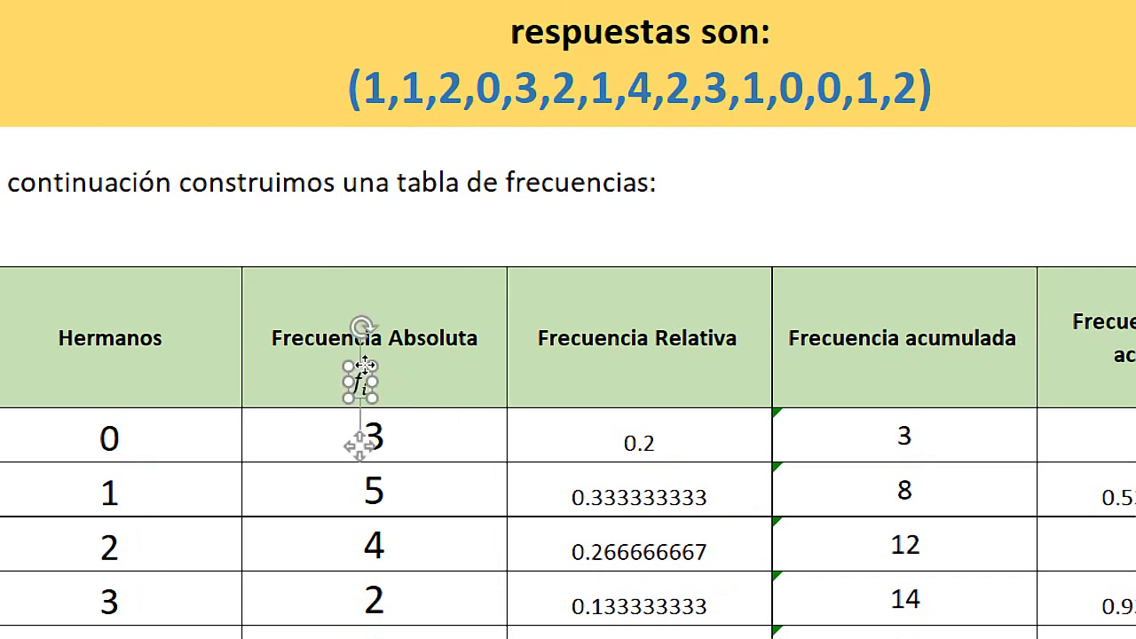
{"action": "left_click_drag", "start_coordinate": [364, 364], "coordinate": [376, 357]}
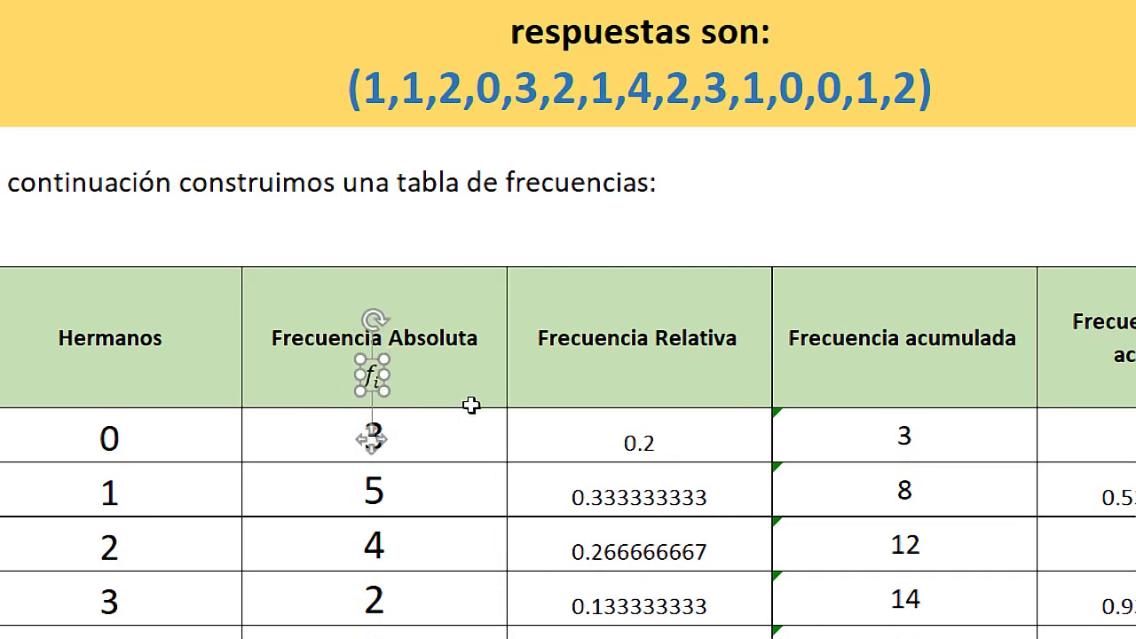
{"action": "mouse_move", "coordinate": [373, 377]}
{"action": "left_mouse_down", "text": "ctrl"}
{"action": "mouse_move", "coordinate": [666, 371]}
{"action": "mouse_move", "coordinate": [637, 371]}
{"action": "left_mouse_up", "text": "ctrl"}
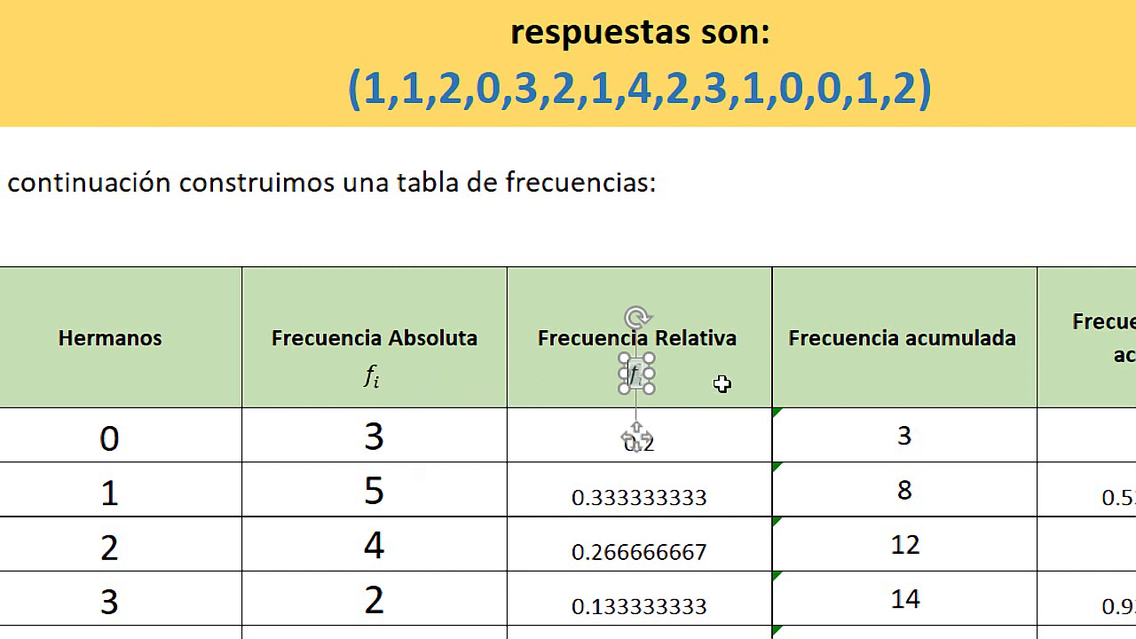
Step: Finish the n_i label under Frecuencia relativa and duplicate the equation
{"action": "type", "text": "n"}
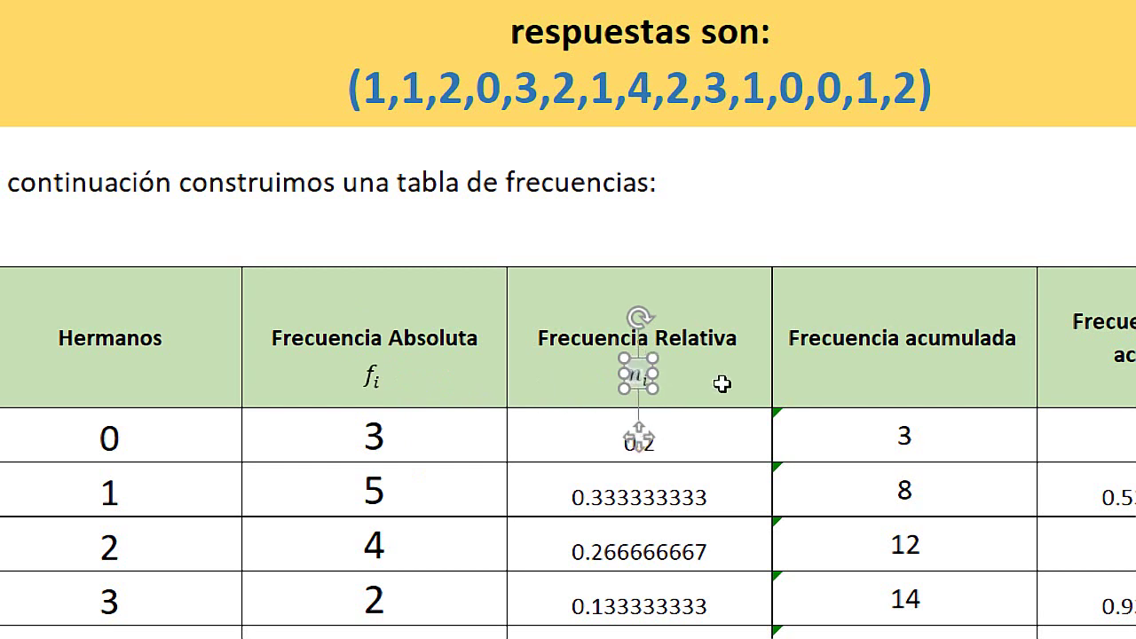
{"action": "left_click", "coordinate": [722, 383]}
{"action": "left_click", "coordinate": [655, 374]}
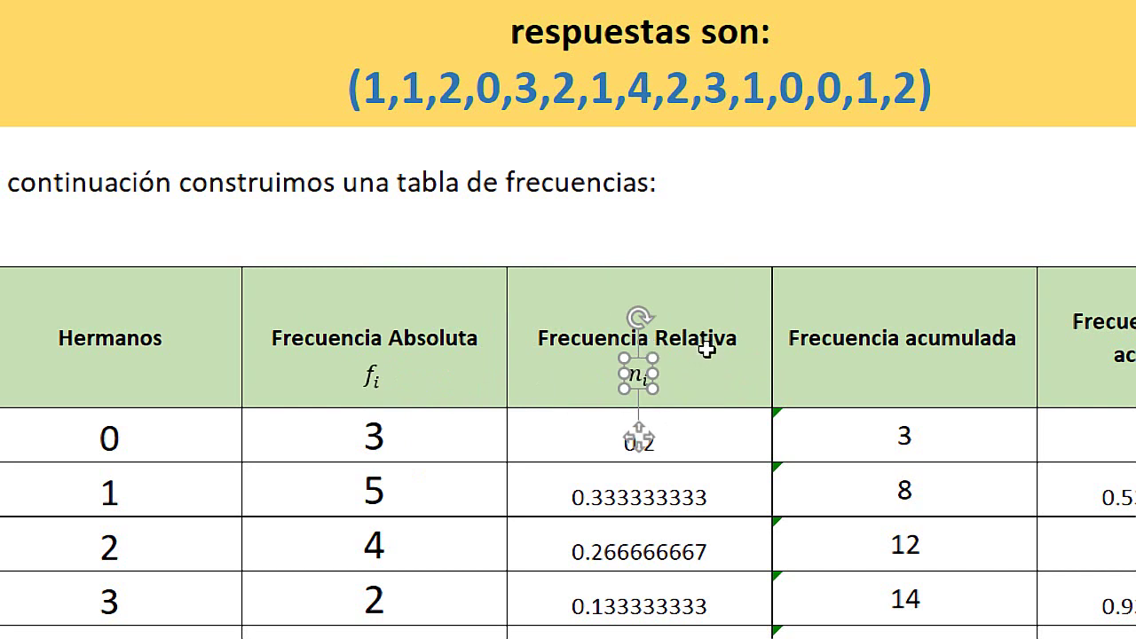
{"action": "key", "text": "ctrl+c"}
{"action": "key", "text": "ctrl+v"}
Step: Place the duplicate under Frecuencia acumulada and relabel it F_i
{"action": "left_click_drag", "start_coordinate": [666, 401], "coordinate": [910, 379]}
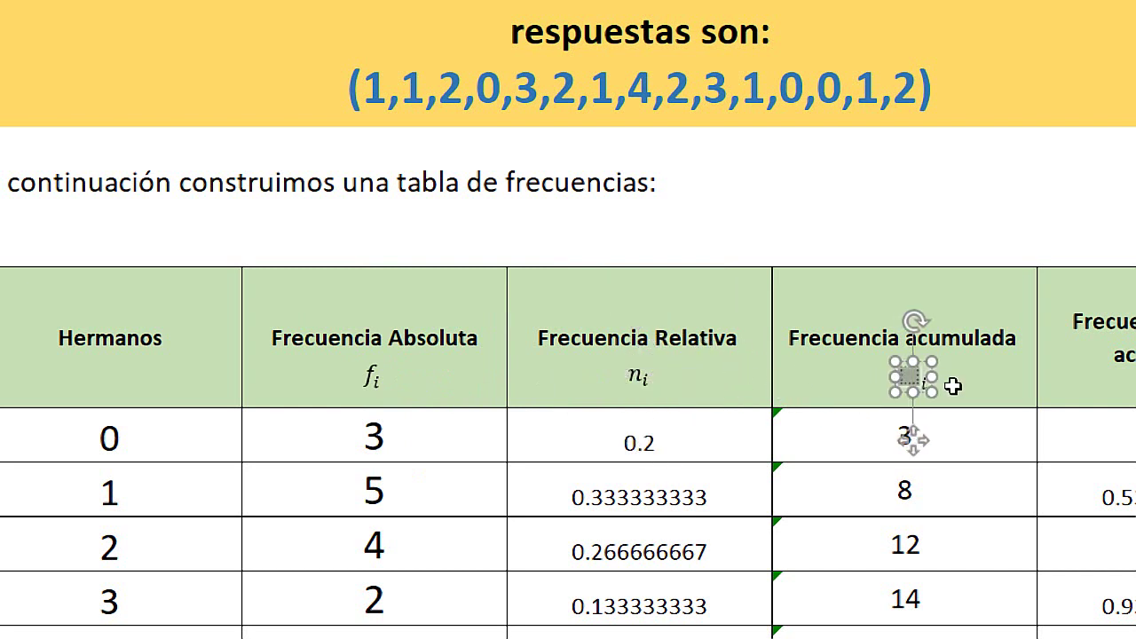
{"action": "type", "text": "F_i"}
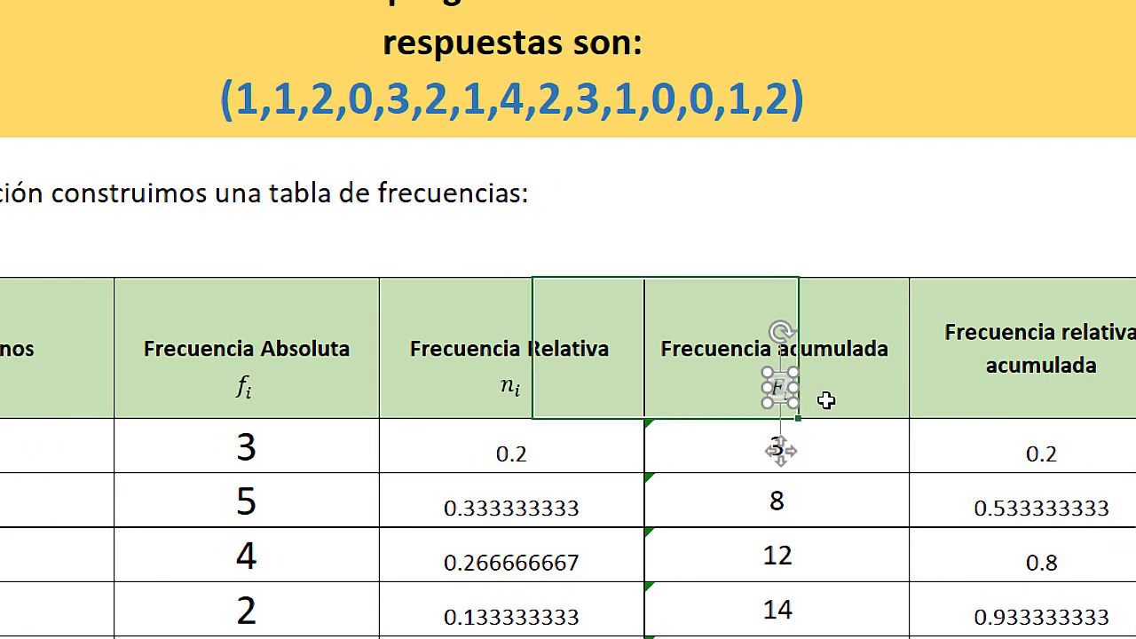
{"action": "left_click", "coordinate": [793, 396]}
{"action": "left_click", "coordinate": [701, 392]}
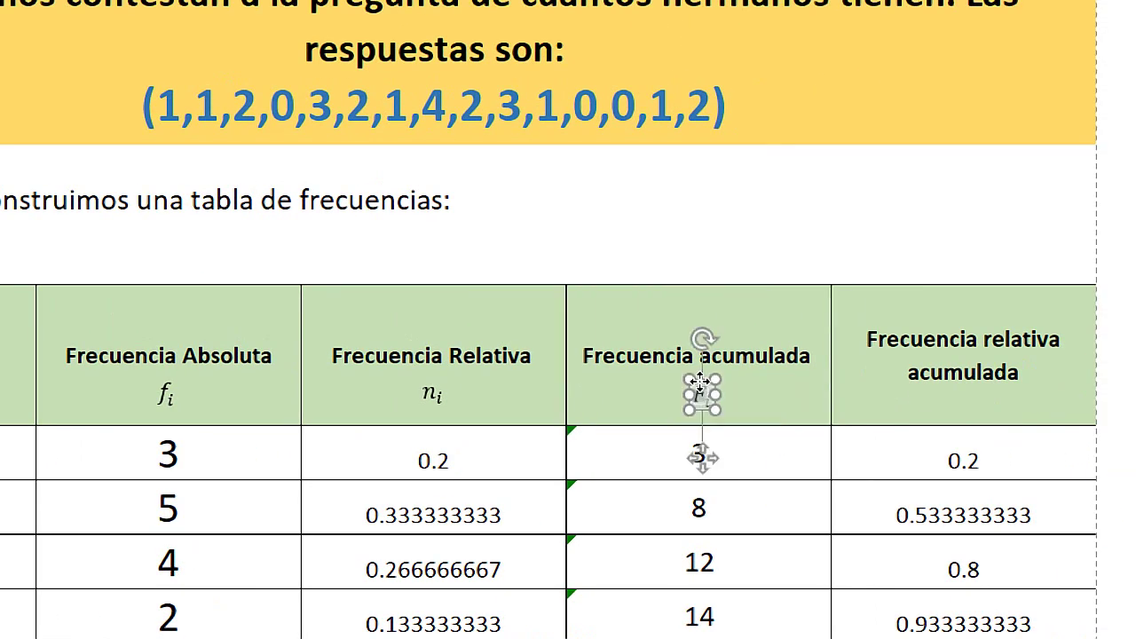
Step: Copy F_i under Frecuencia relativa acumulada, change it to N_i, and review the header labels
{"action": "mouse_move", "coordinate": [701, 390]}
{"action": "left_mouse_down"}
{"action": "mouse_move", "coordinate": [735, 422]}
{"action": "mouse_move", "coordinate": [966, 399]}
{"action": "mouse_move", "coordinate": [966, 468]}
{"action": "left_mouse_up"}
{"action": "double_click", "coordinate": [969, 404]}
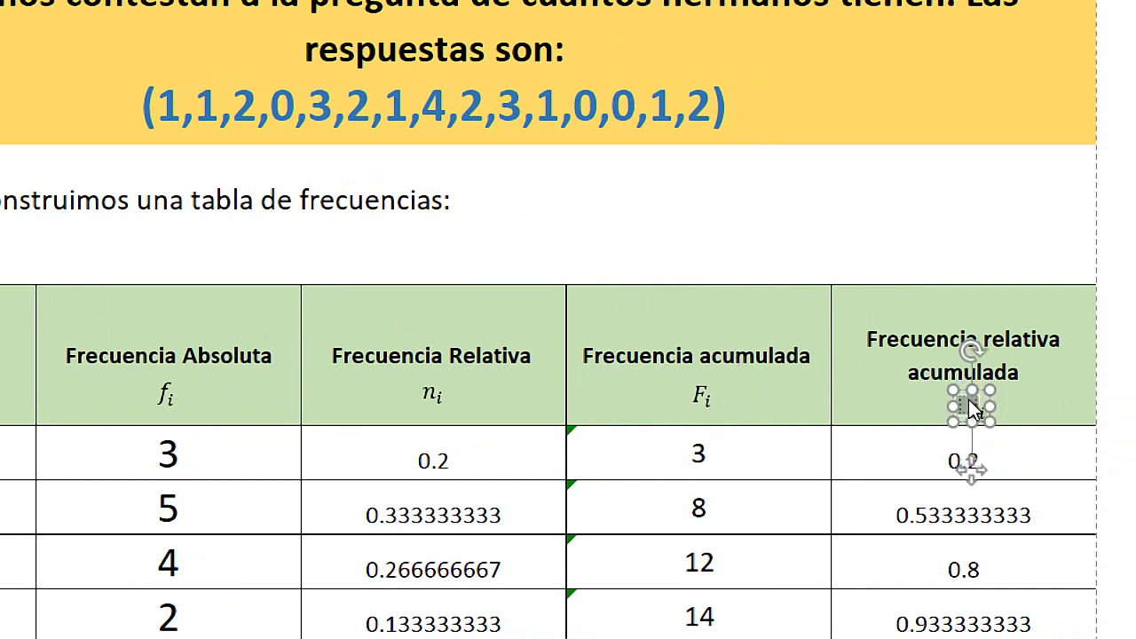
{"action": "type", "text": "Ni"}
{"action": "left_click", "coordinate": [995, 415]}
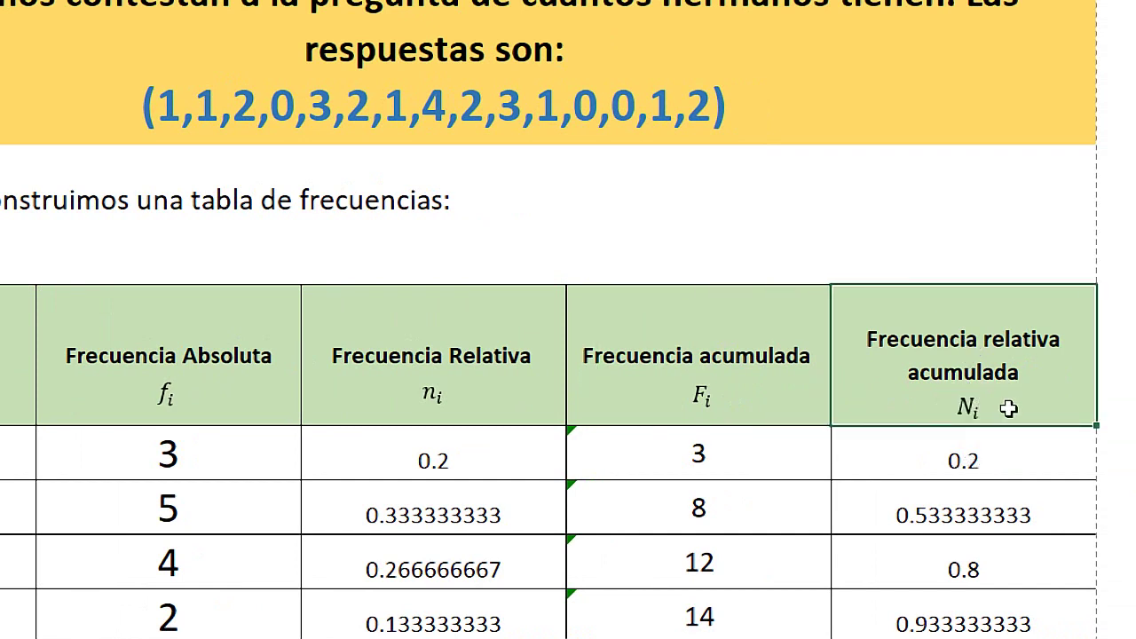
{"action": "double_click", "coordinate": [963, 373]}
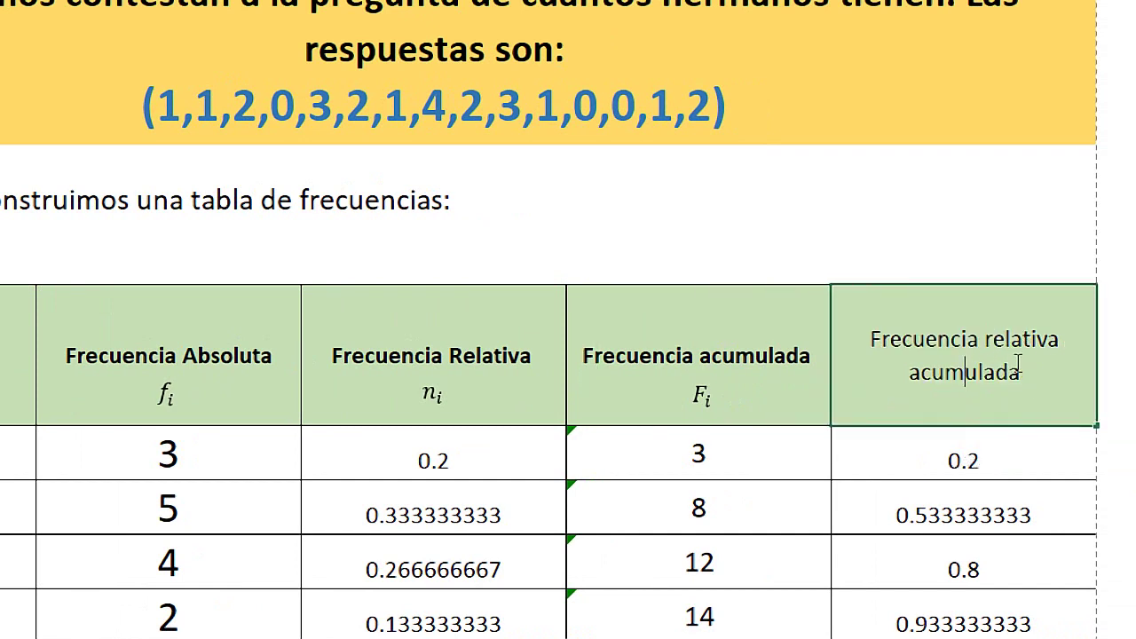
{"action": "left_click_drag", "start_coordinate": [1021, 373], "coordinate": [875, 374]}
{"action": "key", "text": "Escape"}
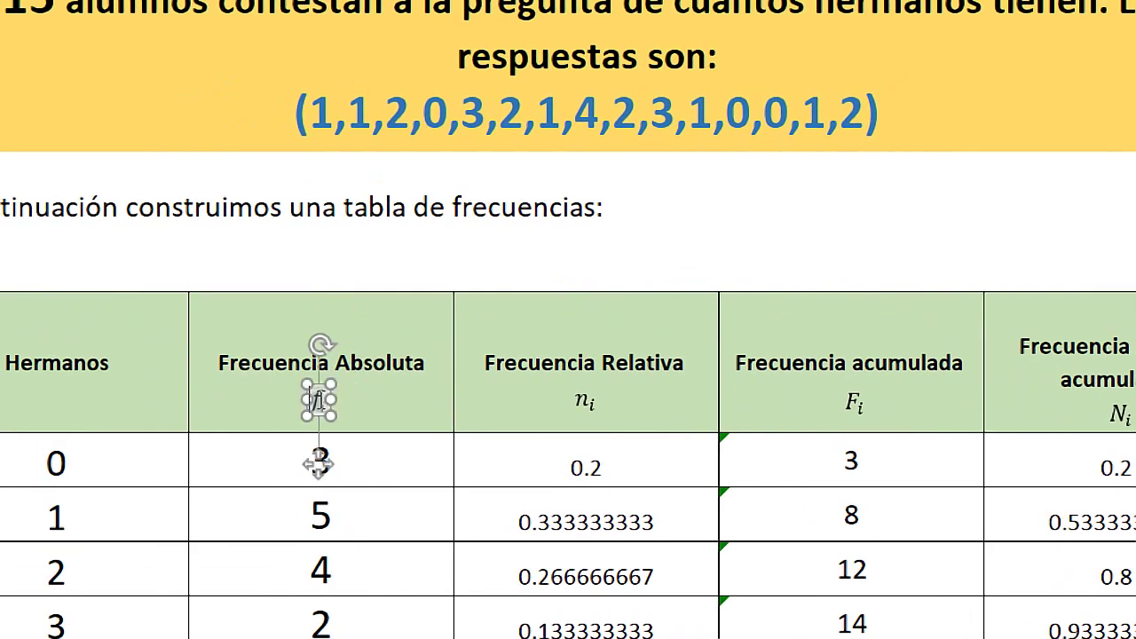
{"action": "left_click", "coordinate": [321, 398]}
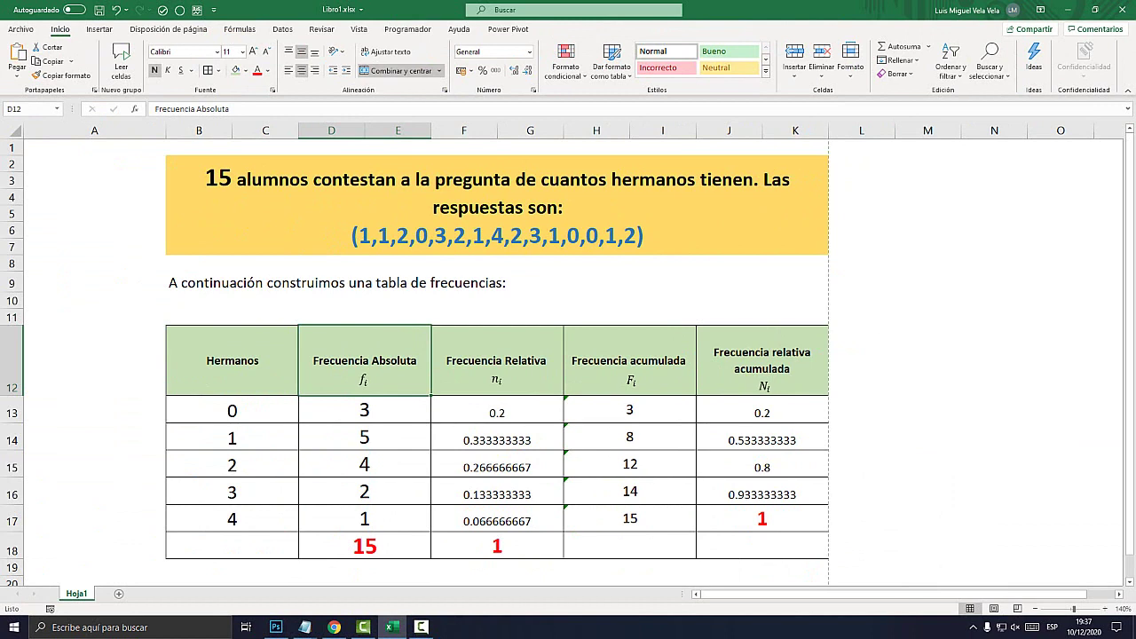
{"action": "left_click", "coordinate": [421, 627]}
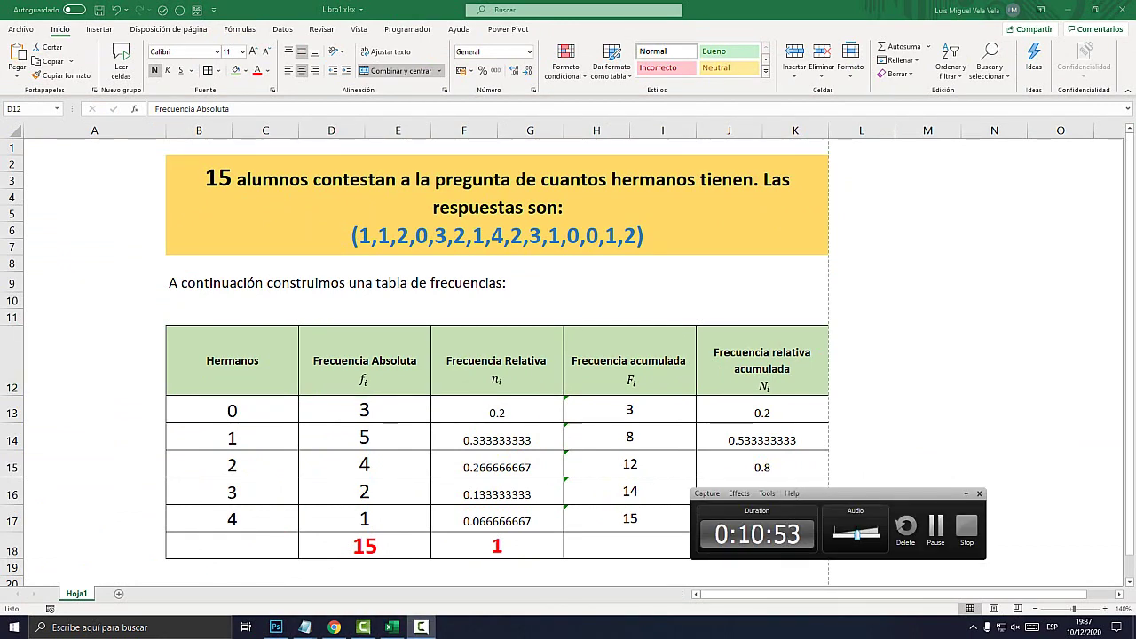